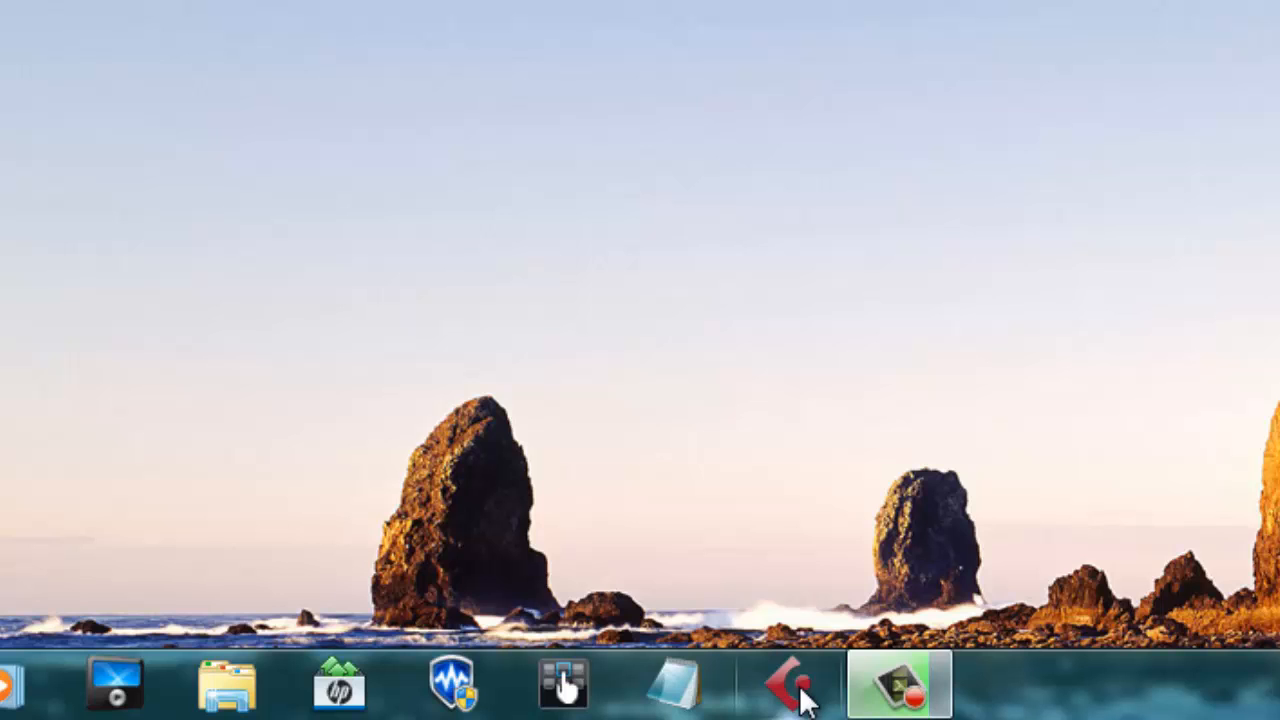
# Step: Launch Cubase 5 and browse the recent projects and the Scoring templates in the Project Assistant
pyautogui.click(800, 690)
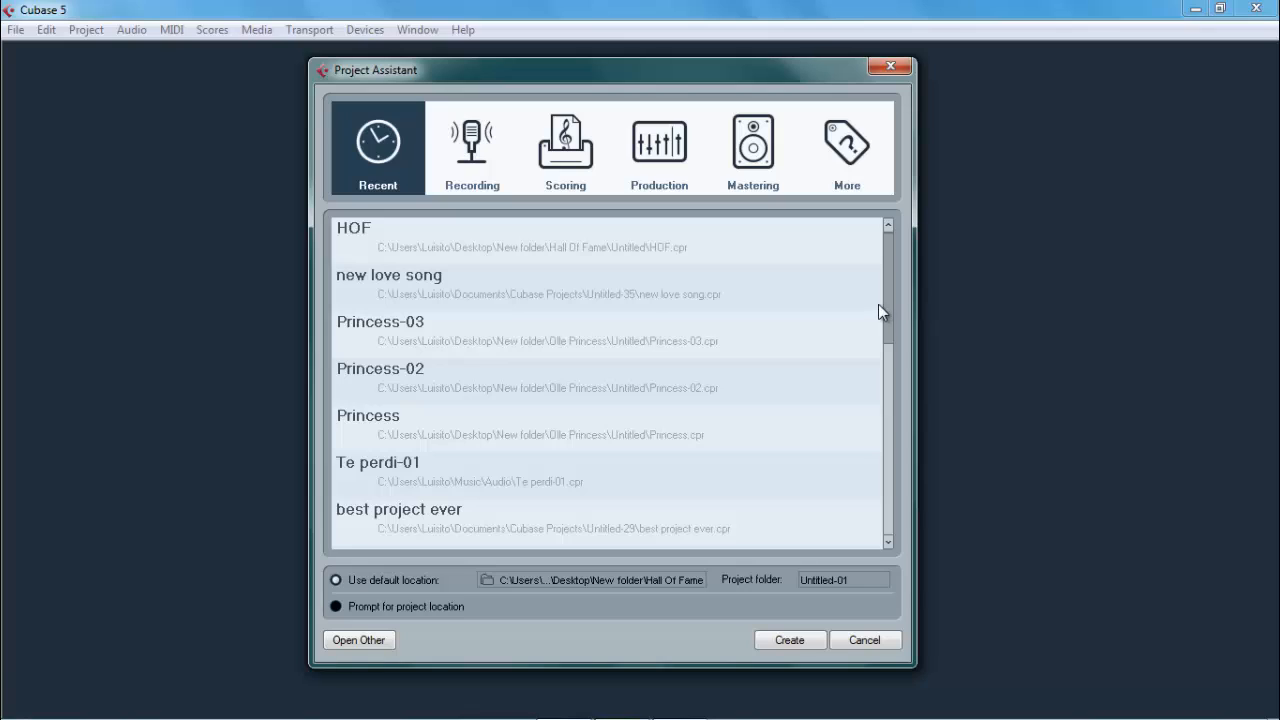
pyautogui.scroll(-1, 886, 317)
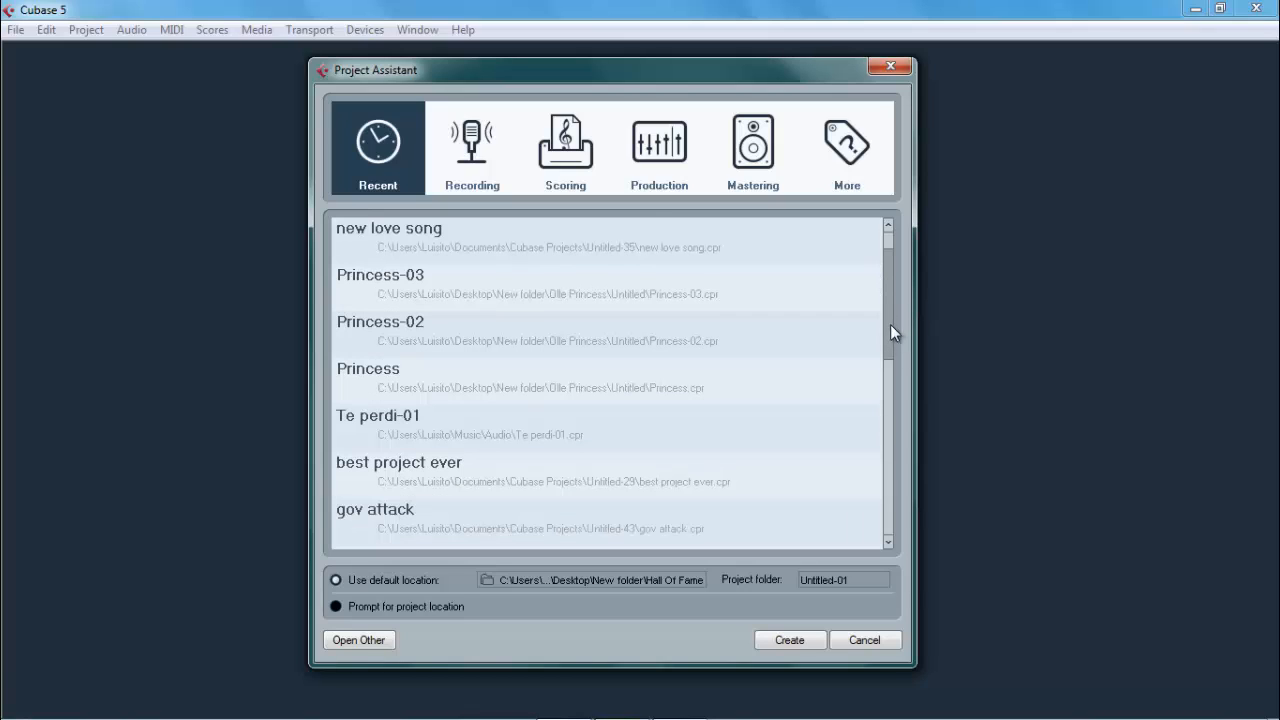
pyautogui.click(462, 149)
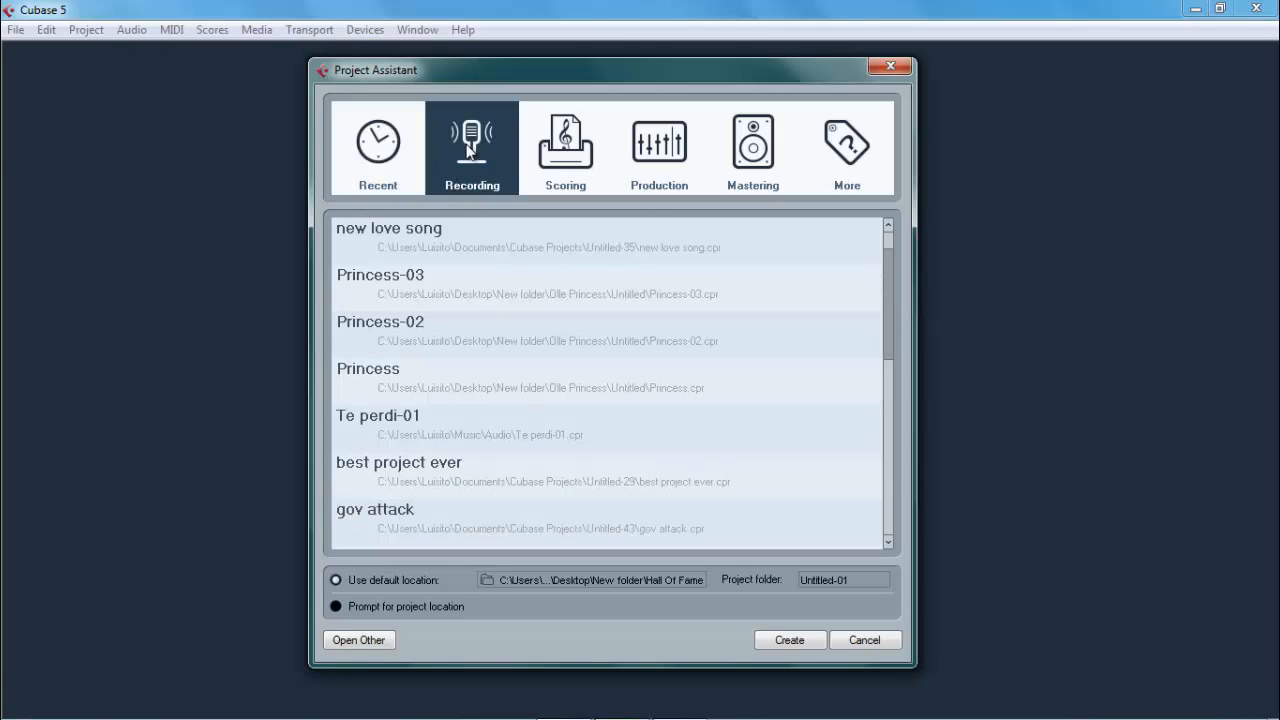
pyautogui.click(548, 172)
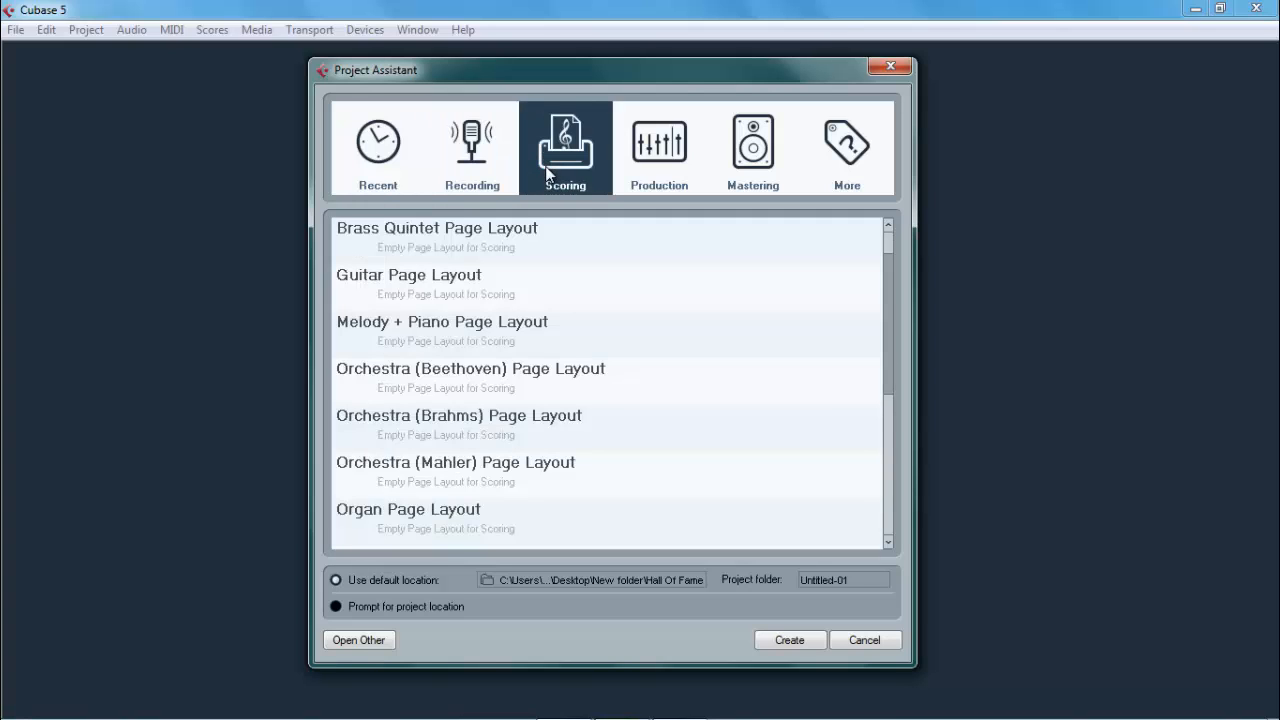
pyautogui.click(446, 140)
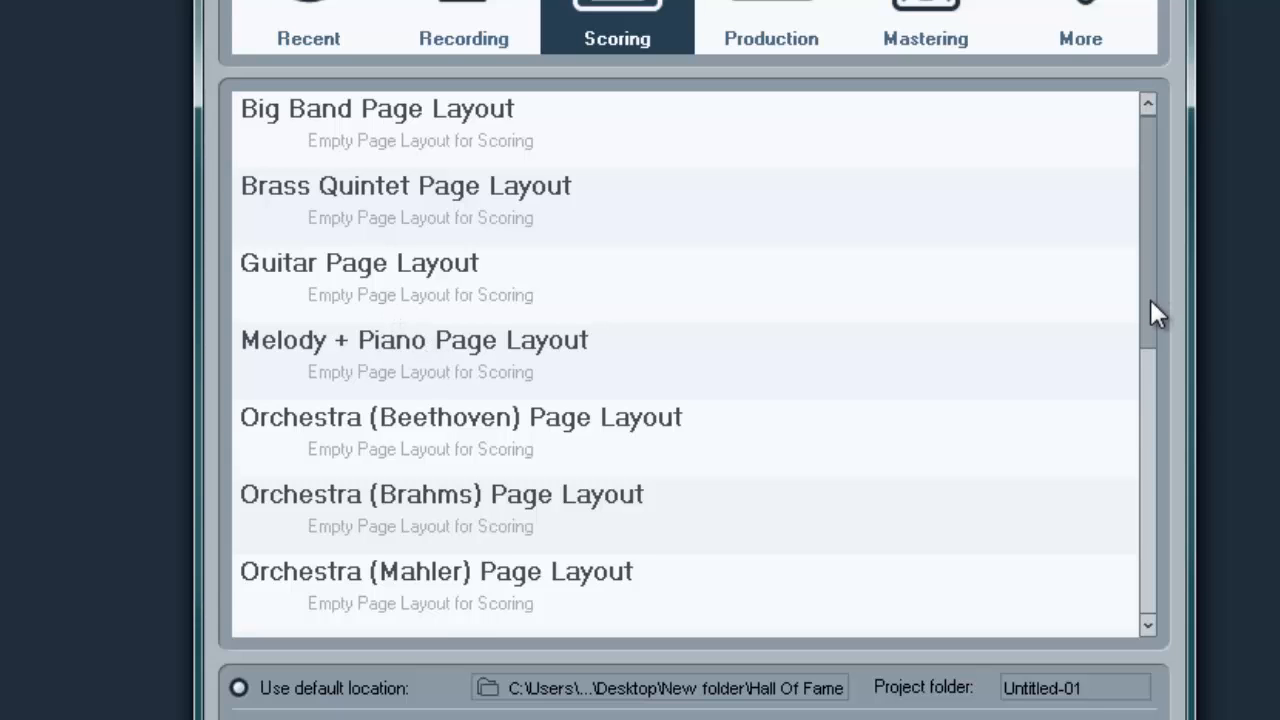
pyautogui.scroll(-2, 1151, 313)
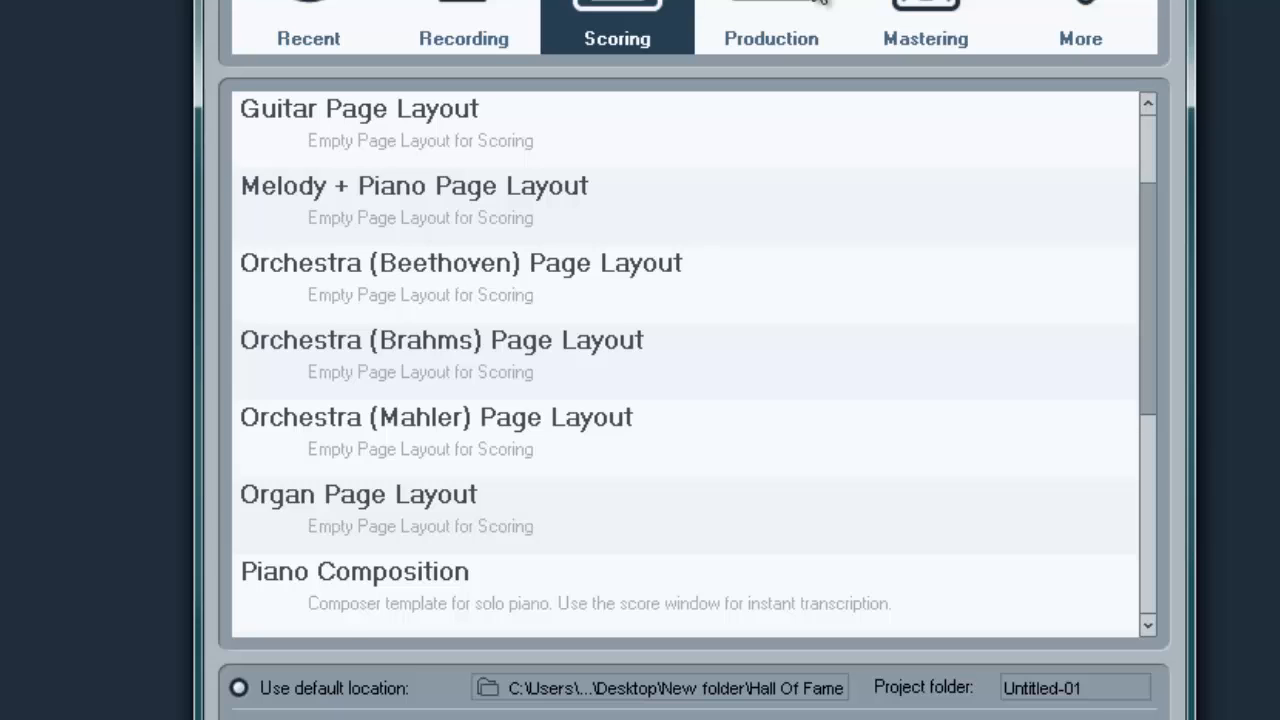
# Step: Look through the list of Production templates in the Project Assistant
pyautogui.click(818, 5)
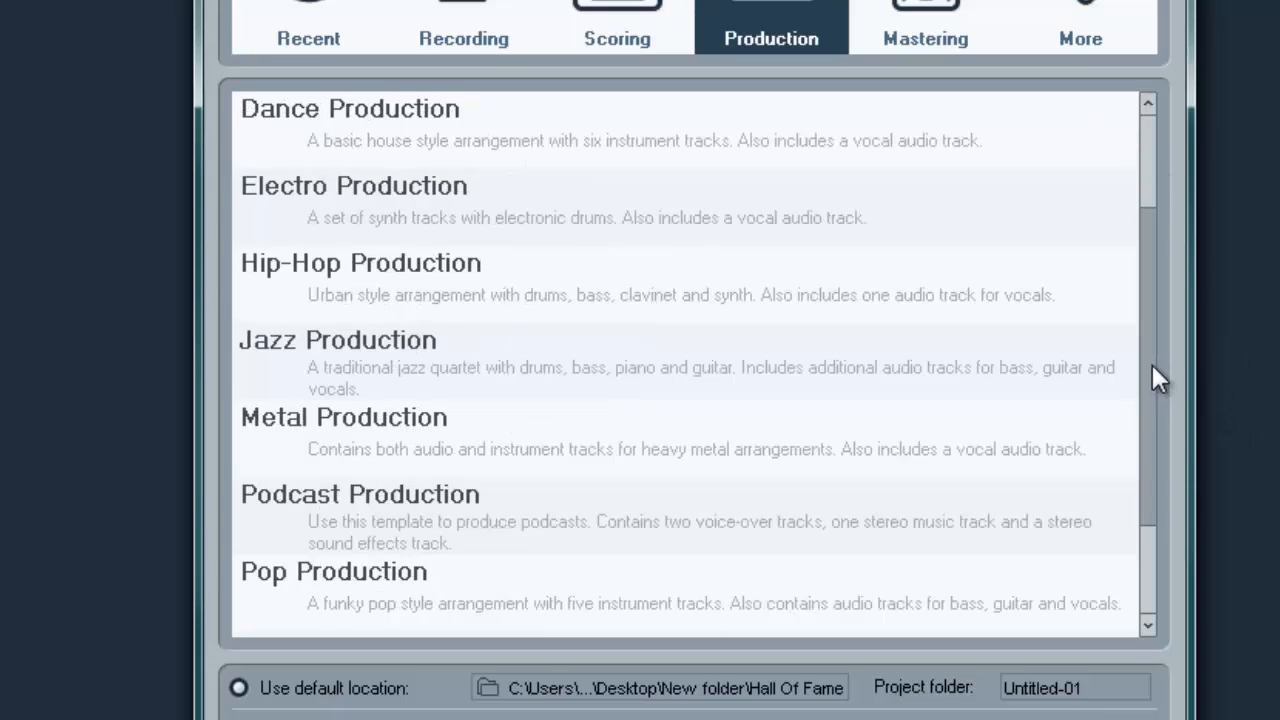
pyautogui.moveTo(1149, 344); pyautogui.dragTo(1084, 656)
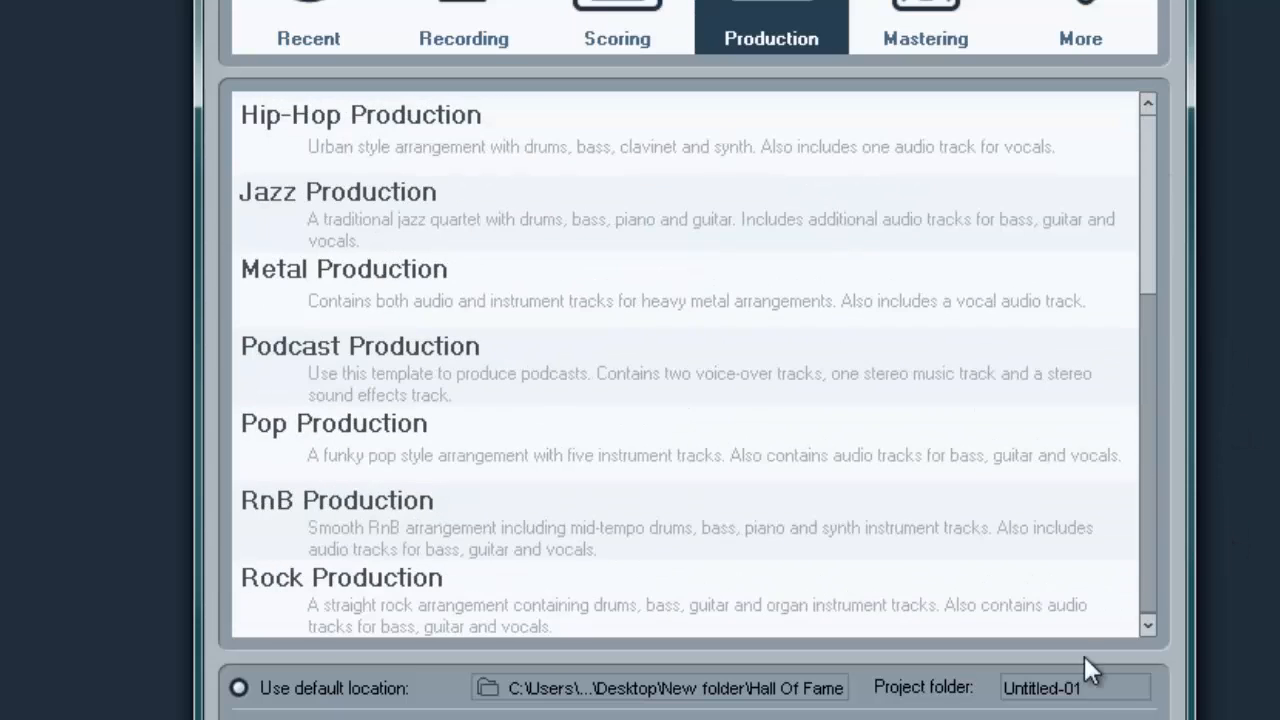
pyautogui.scroll(3, 1152, 532)
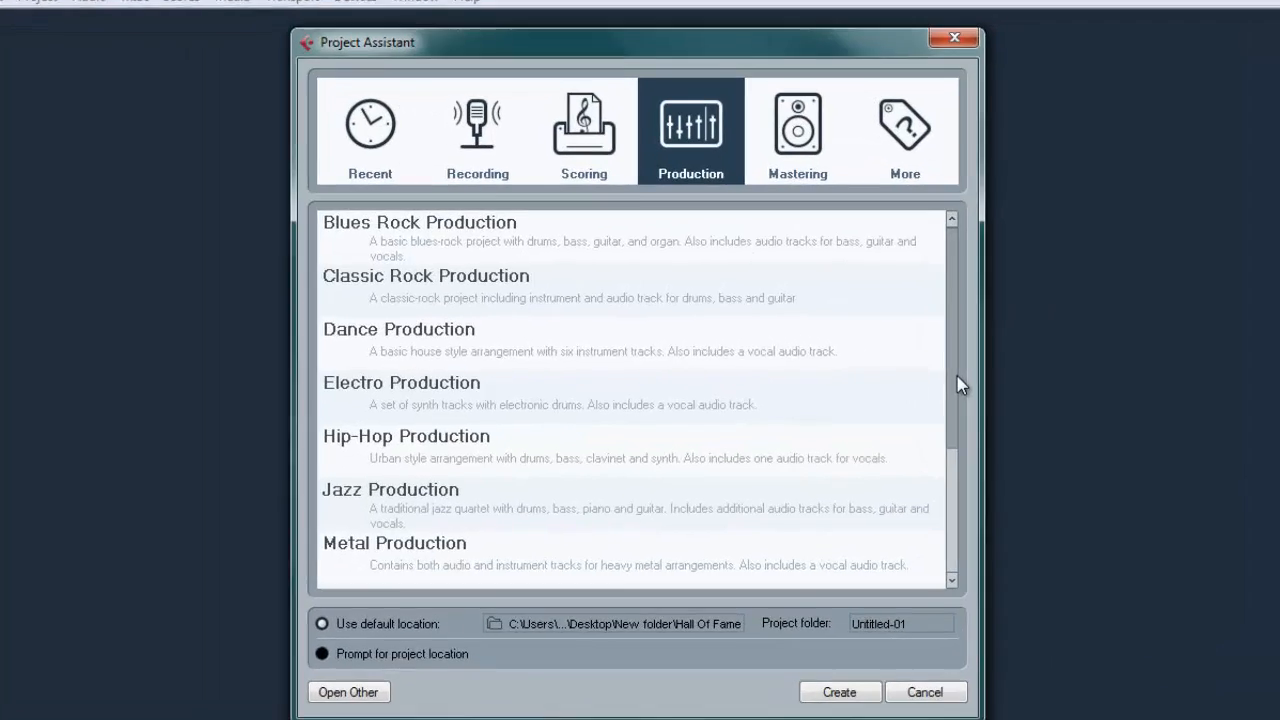
pyautogui.moveTo(886, 370); pyautogui.dragTo(889, 486)
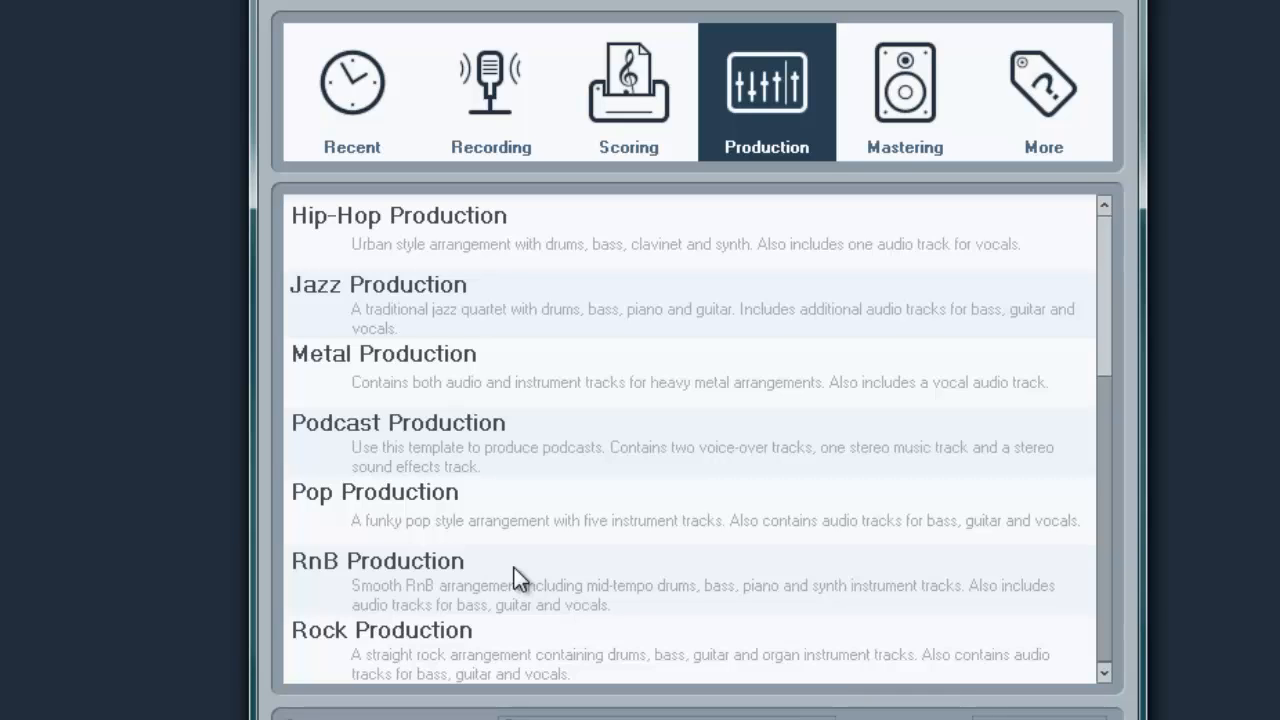
pyautogui.scroll(4, 513, 570)
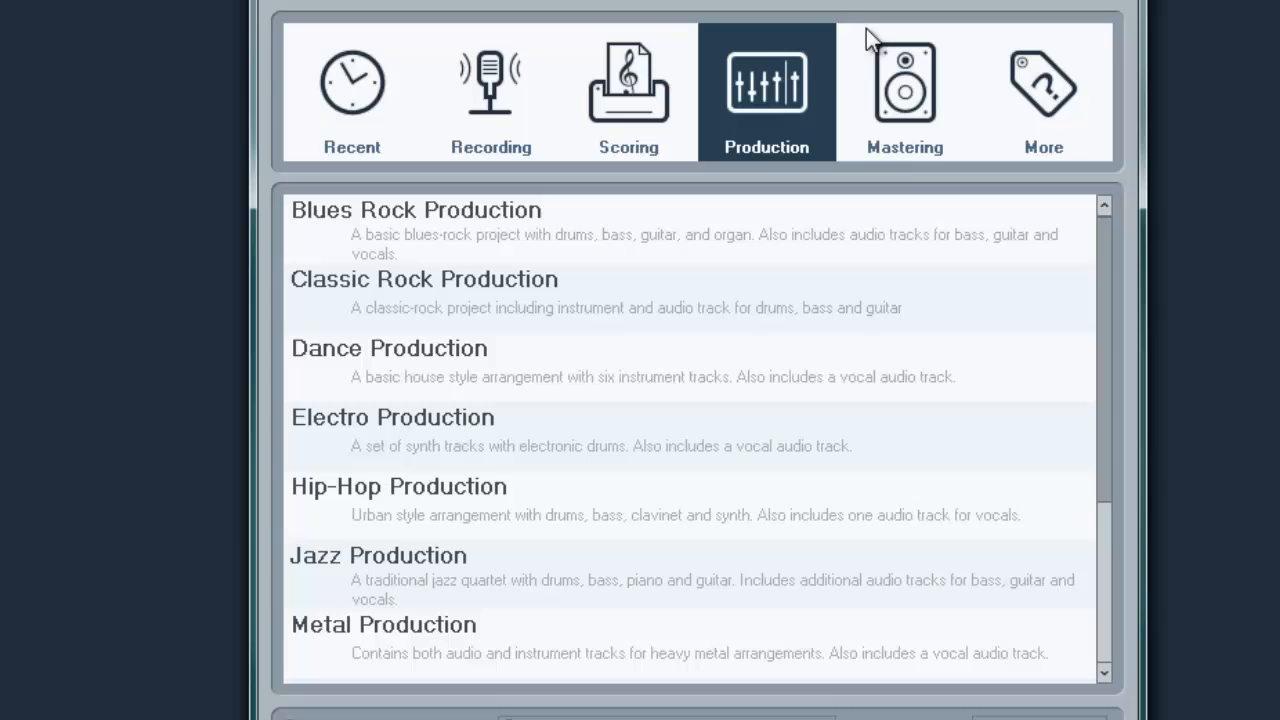
# Step: Create a project from the Stereo Mastering template and close its VSTDynamics plug-in window
pyautogui.click(921, 108)
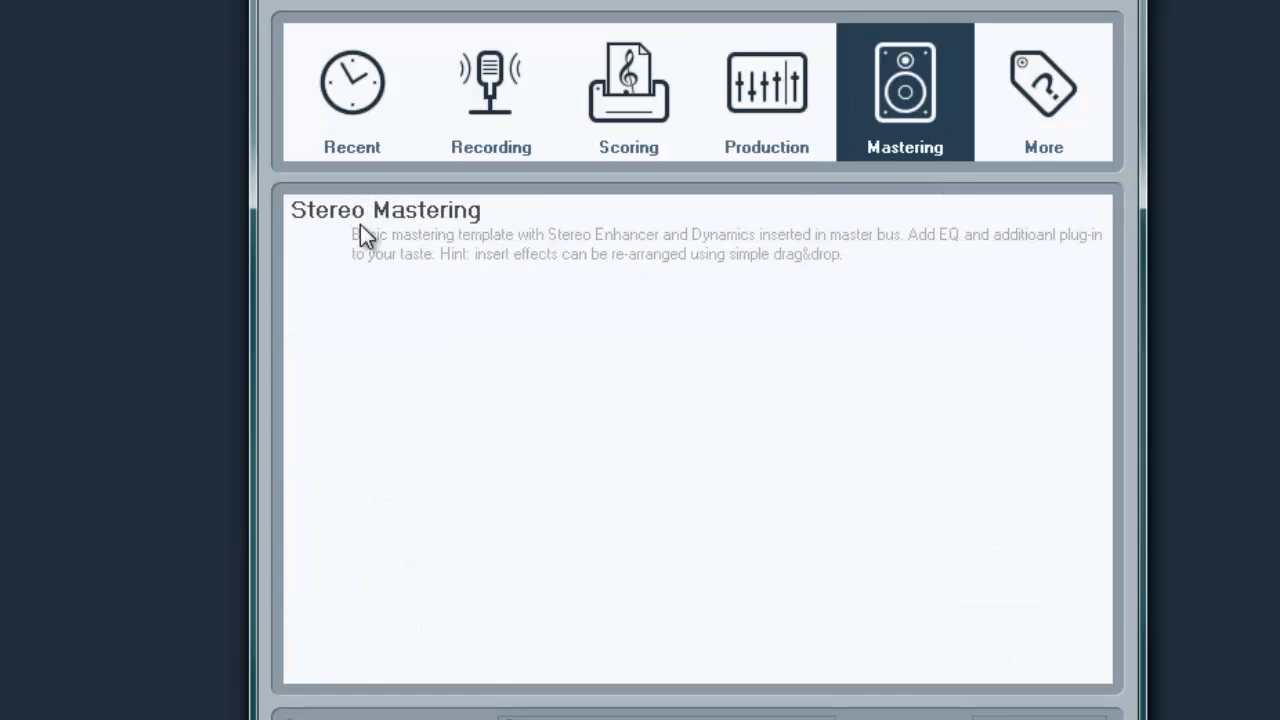
pyautogui.doubleClick(368, 222)
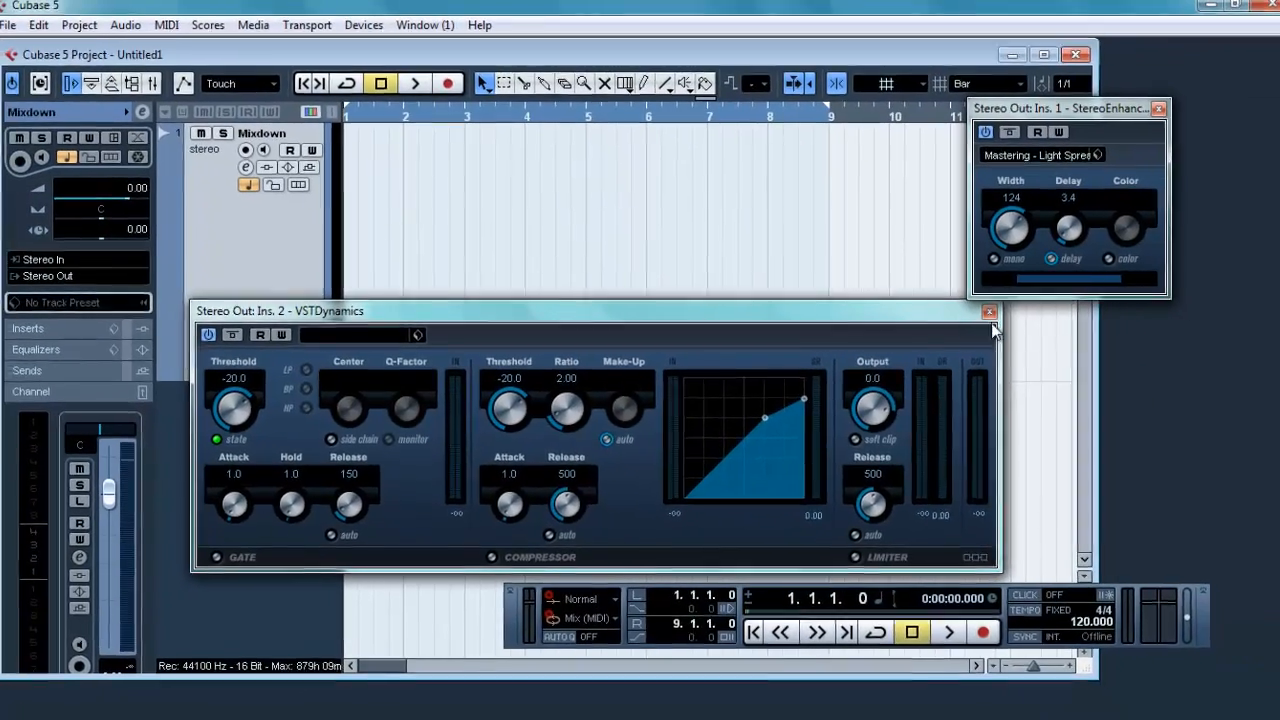
pyautogui.click(1097, 320)
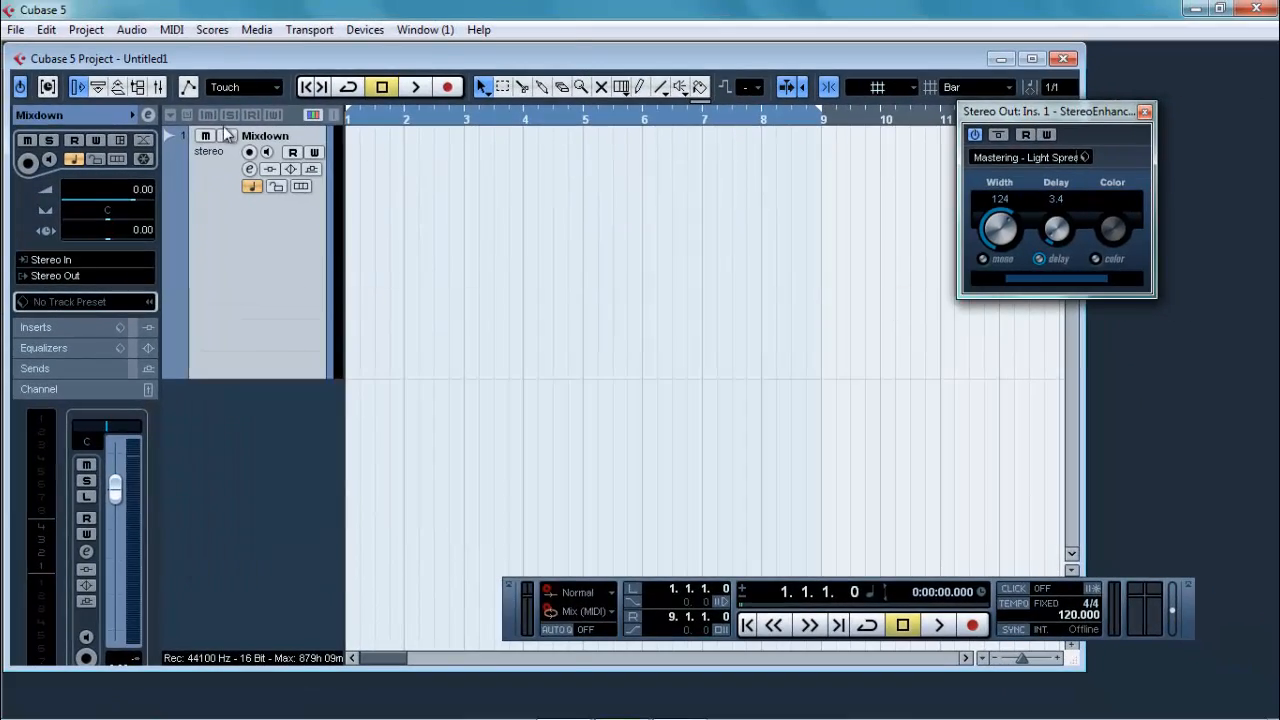
# Step: Show the Mixer and open the channel settings of the Stereo Out bus
pyautogui.click(309, 29)
pyautogui.moveTo(355, 32)
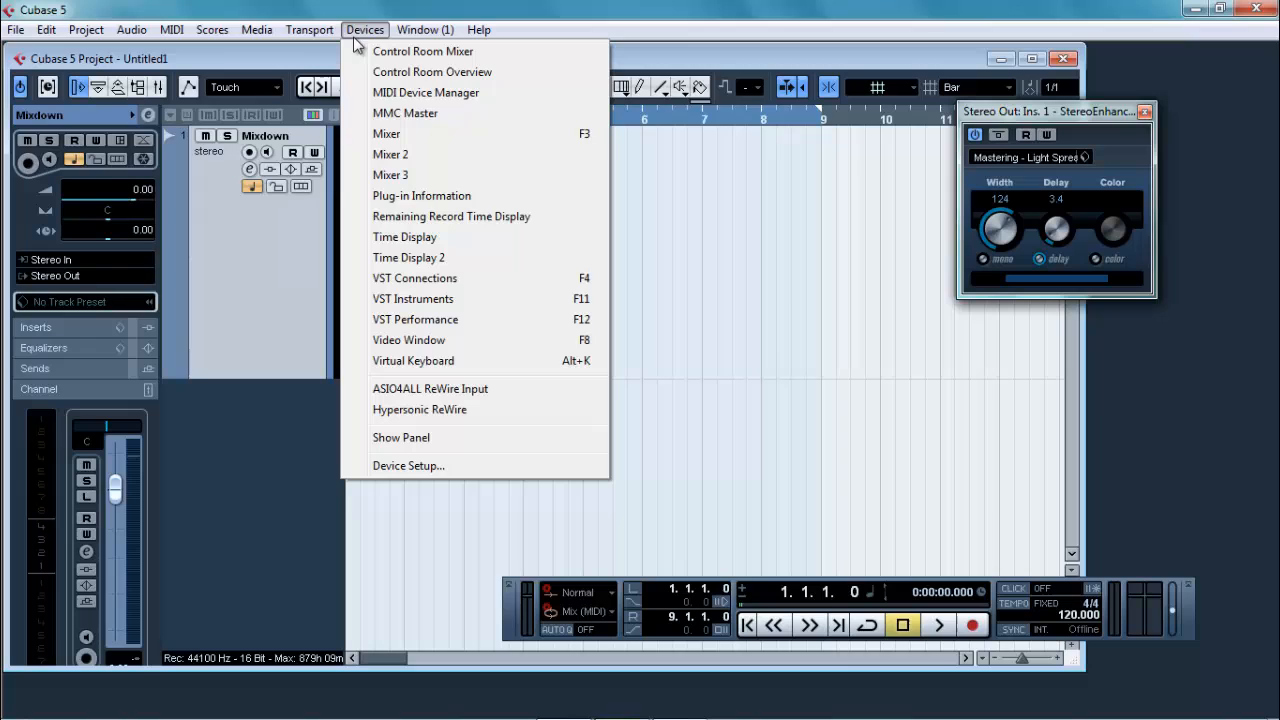
pyautogui.click(383, 134)
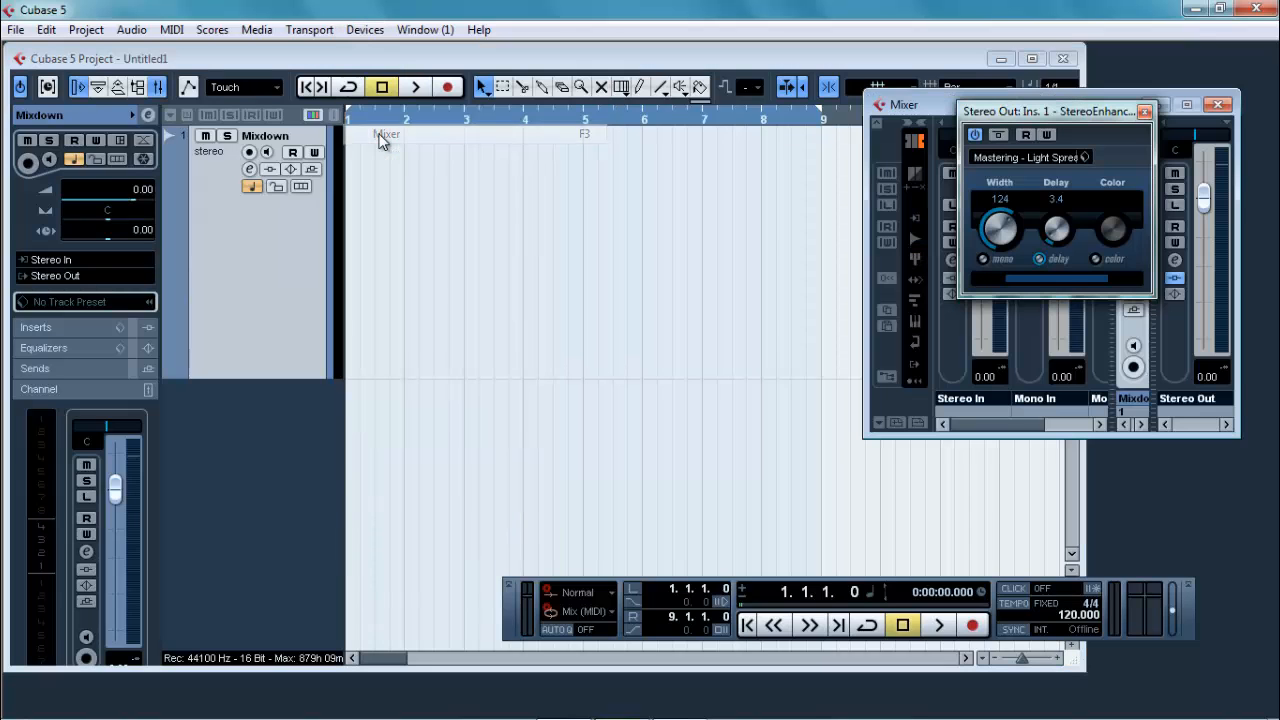
pyautogui.click(1176, 259)
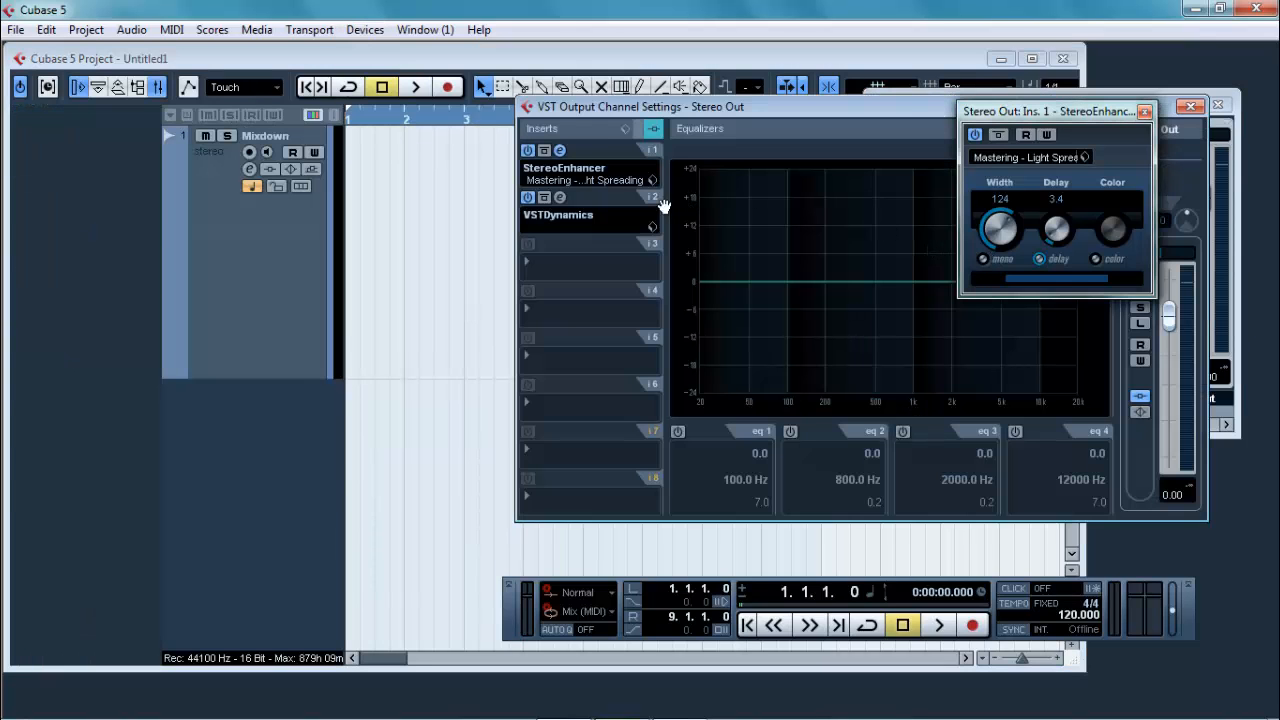
# Step: Remove VSTDynamics from the second insert slot of Stereo Out and close the channel settings
pyautogui.click(560, 198)
pyautogui.click(580, 216)
pyautogui.click(590, 235)
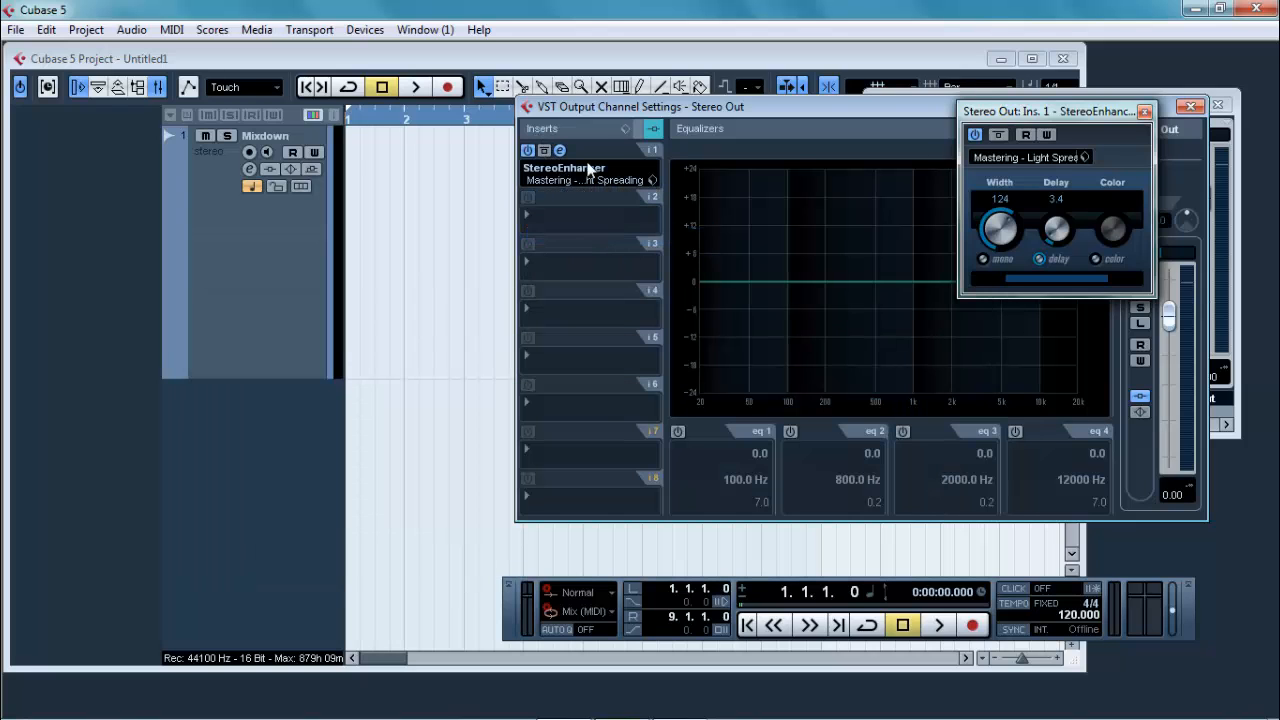
pyautogui.moveTo(635, 110); pyautogui.dragTo(274, 133)
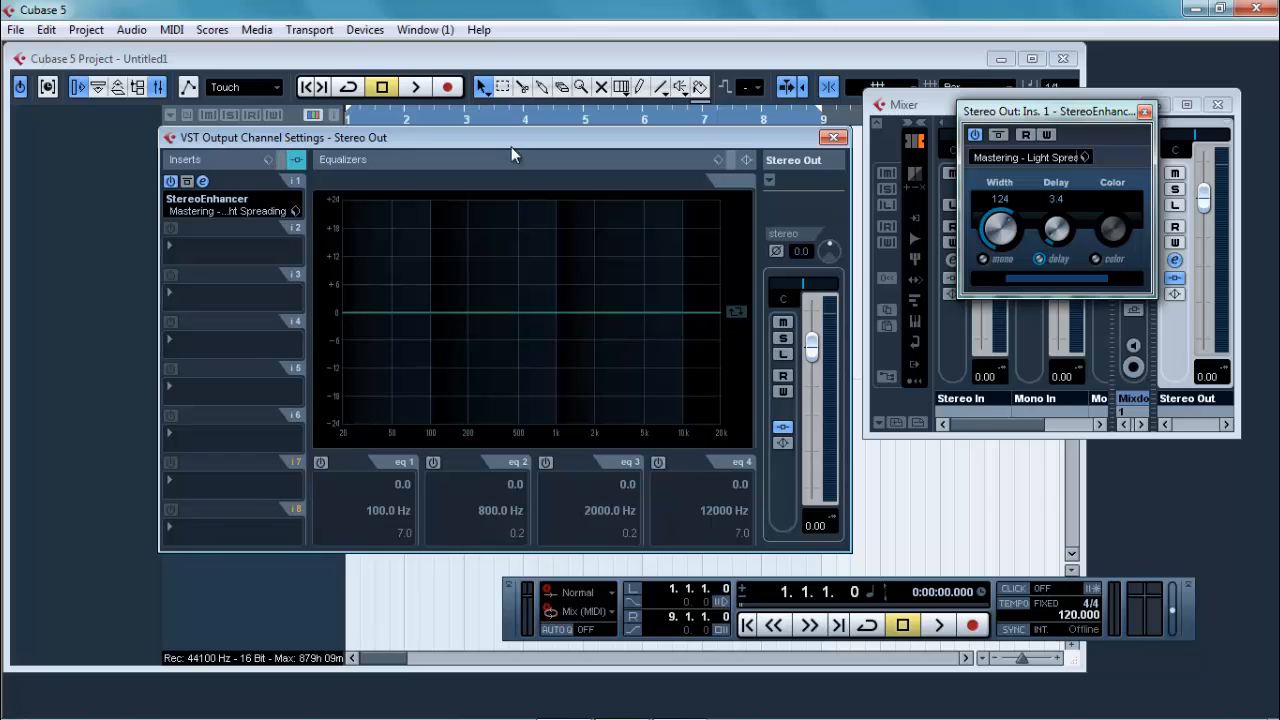
pyautogui.click(845, 141)
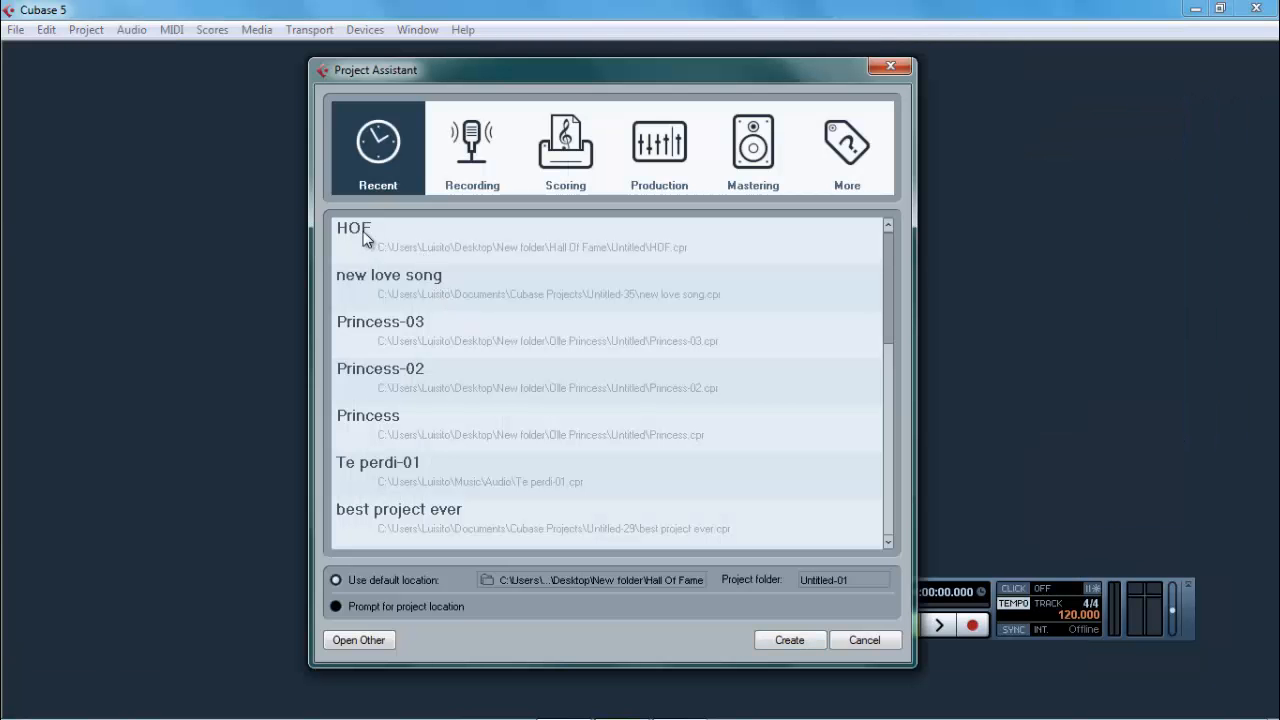
# Step: Create an empty project from the Project Assistant and close it again
pyautogui.click(780, 642)
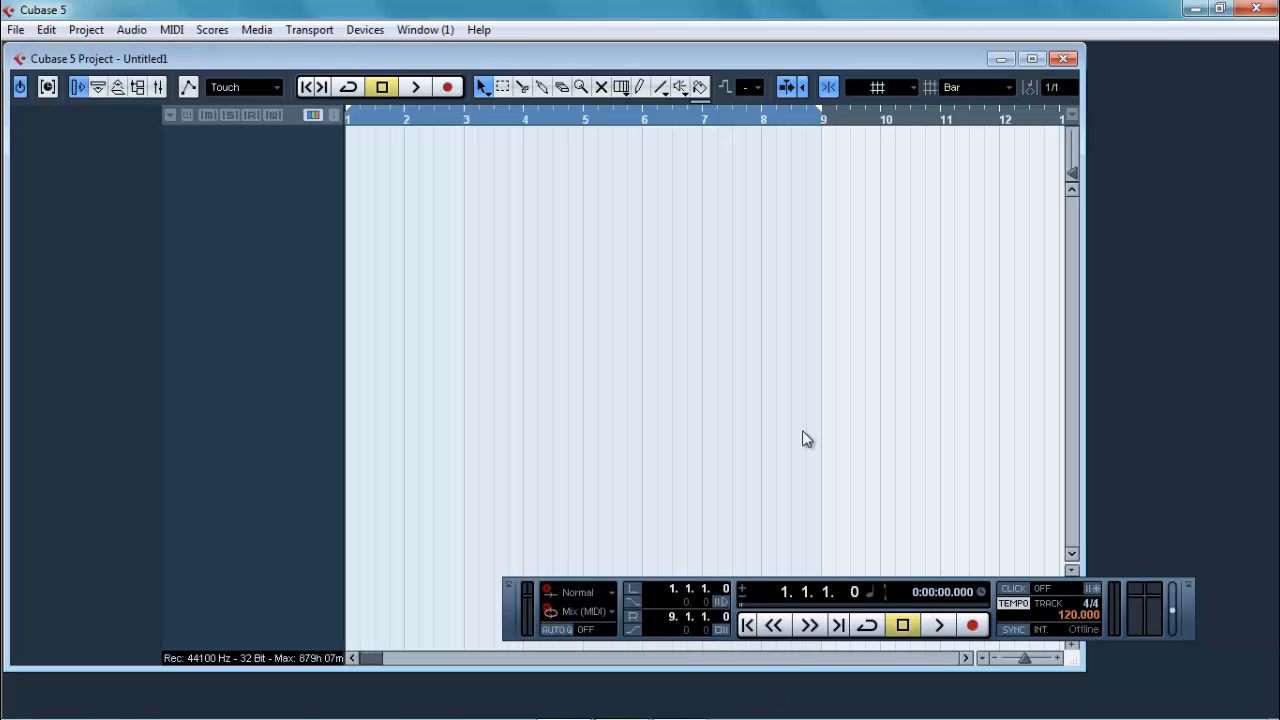
pyautogui.click(1063, 58)
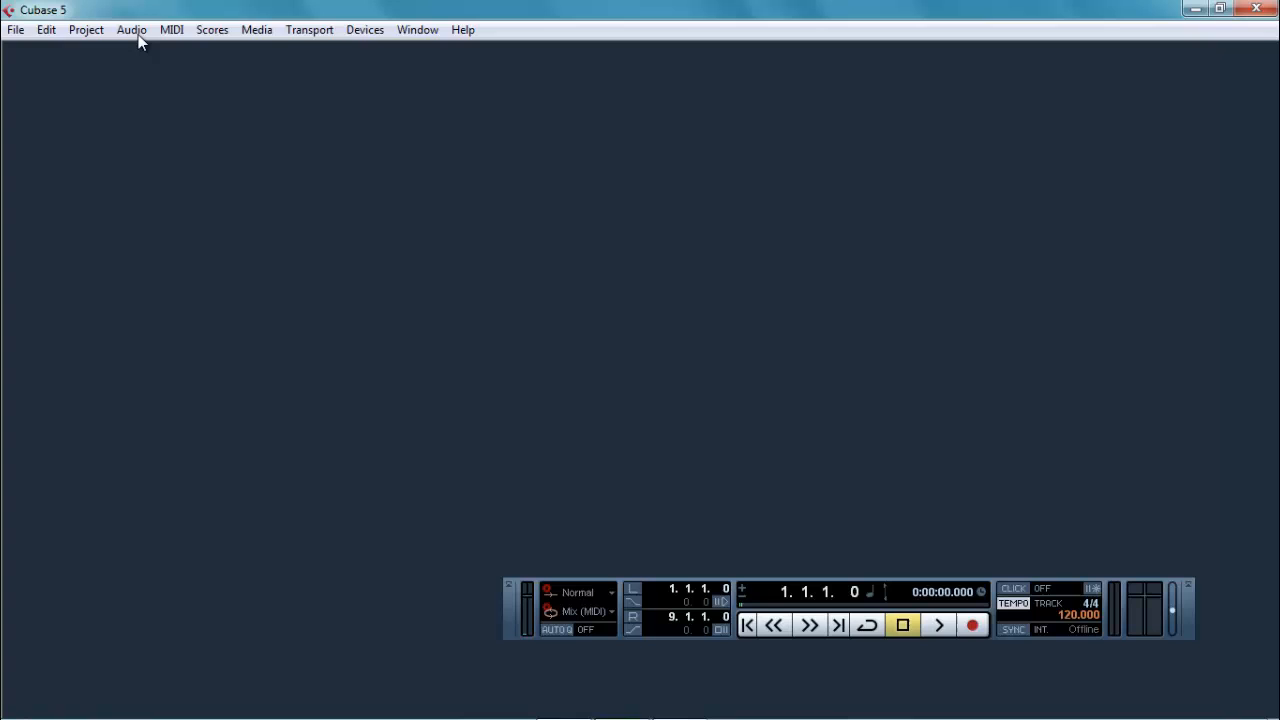
# Step: Start a new project and review the folders available as default location, leaving the location set to Hall Of Fame
pyautogui.click(14, 29)
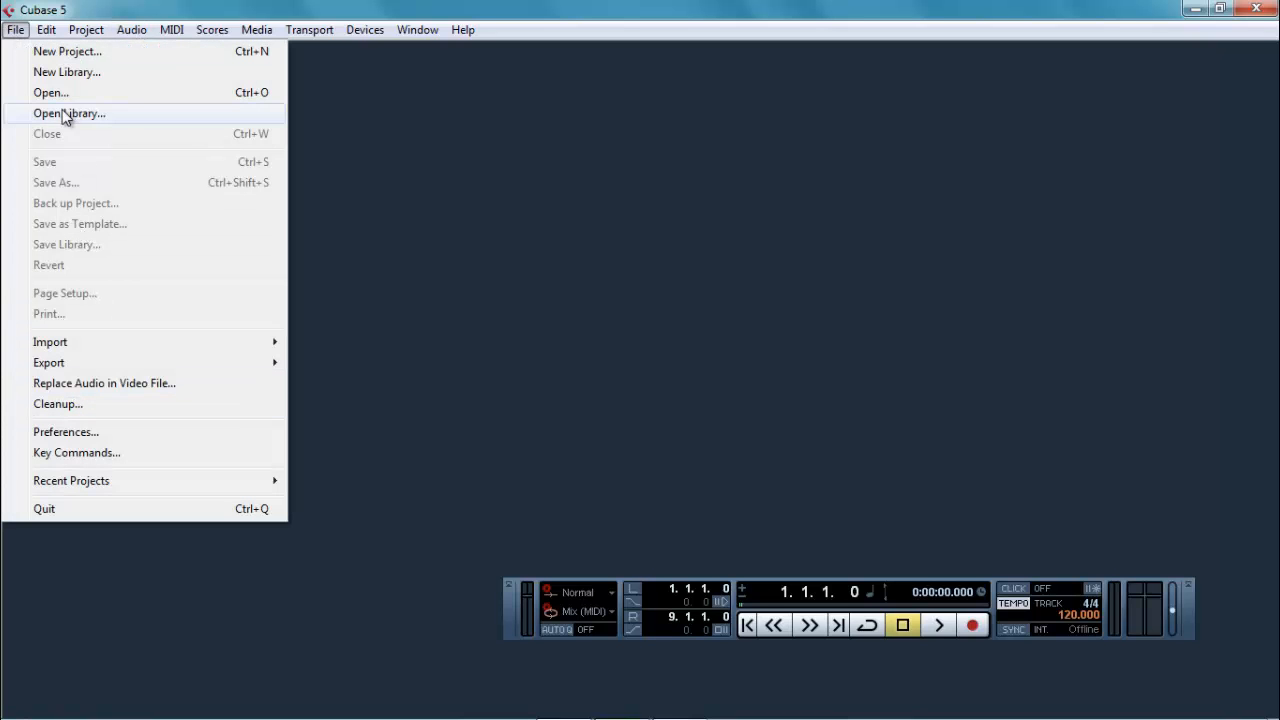
pyautogui.click(64, 51)
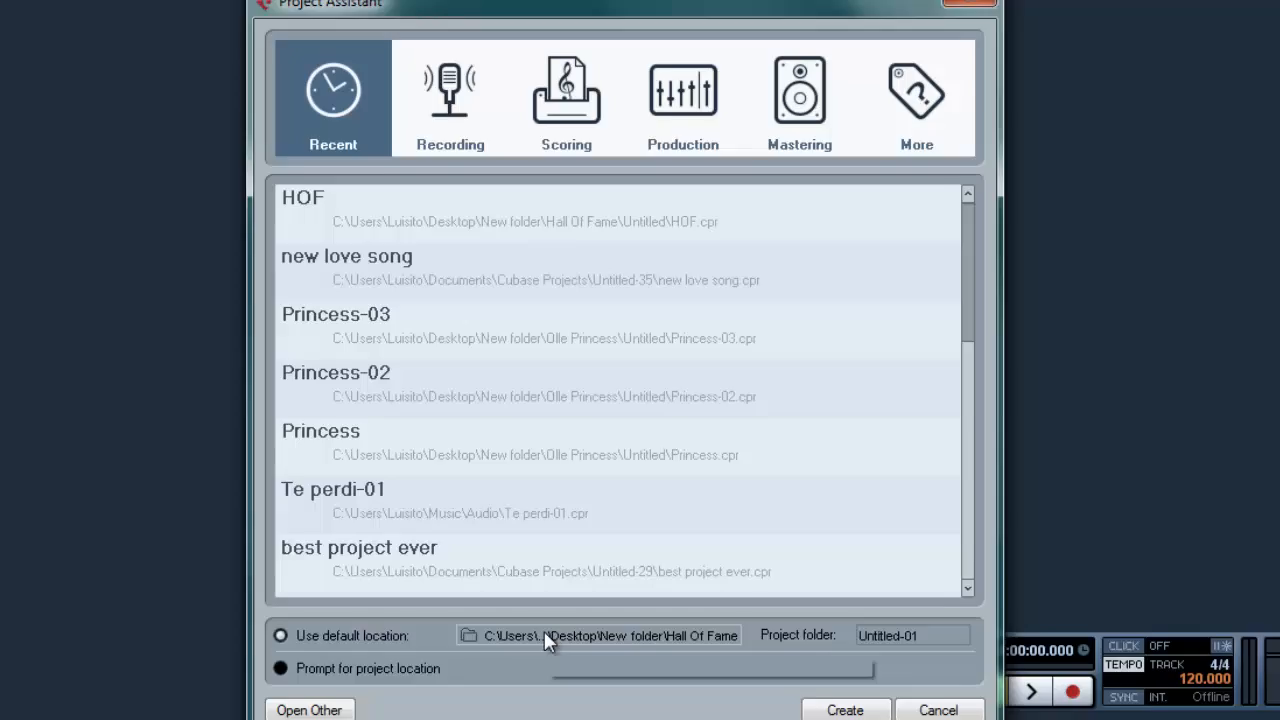
pyautogui.click(545, 582)
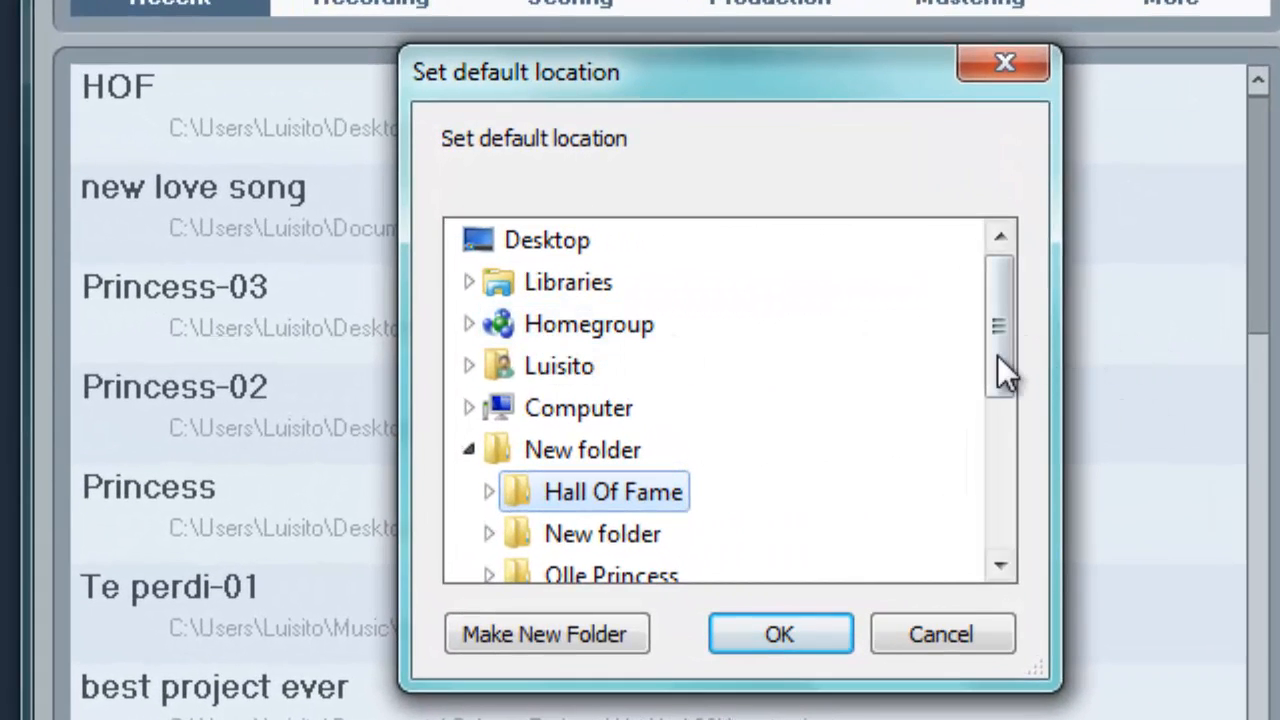
pyautogui.moveTo(998, 333); pyautogui.dragTo(990, 385)
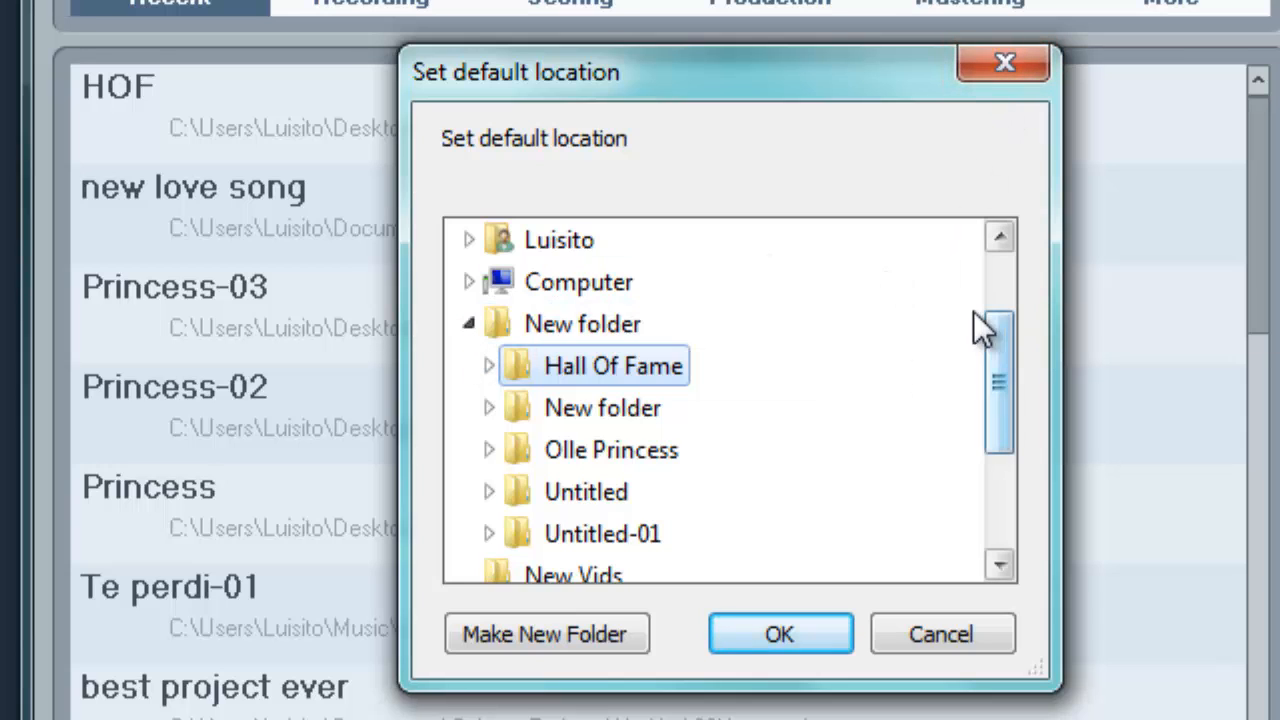
pyautogui.moveTo(997, 363); pyautogui.dragTo(982, 255)
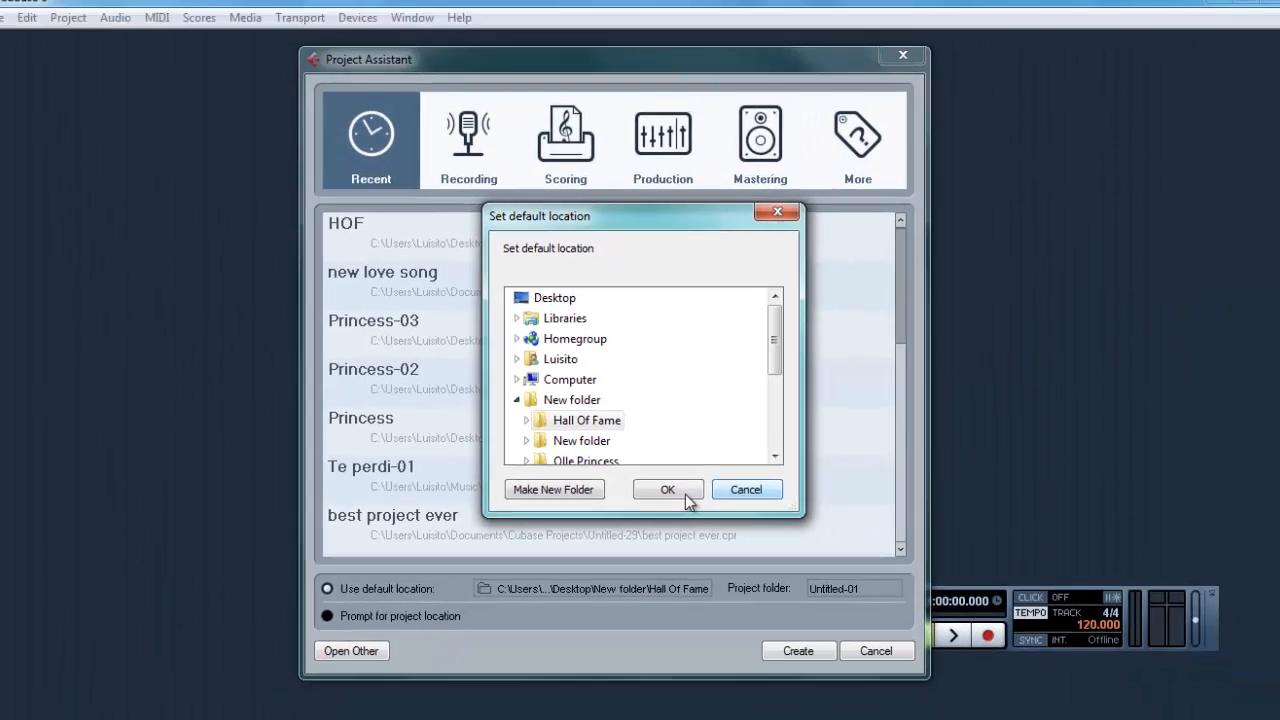
pyautogui.click(927, 630)
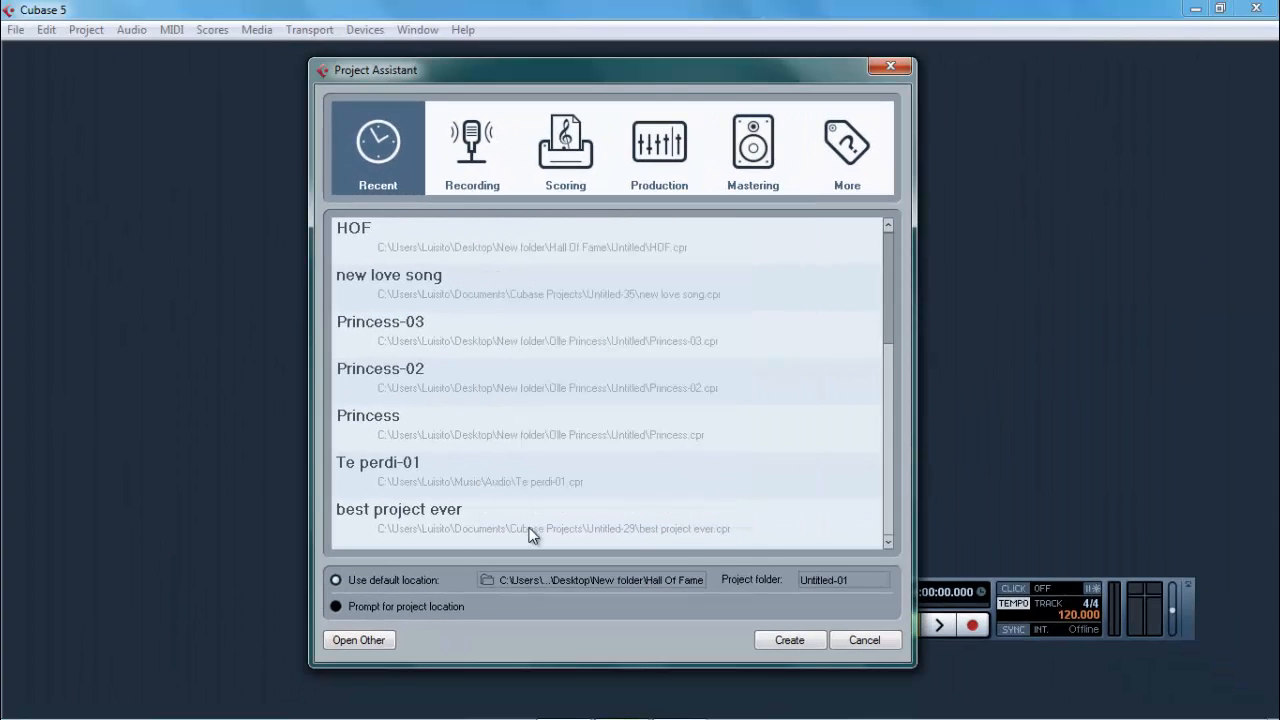
# Step: Create the empty project in the default location and maximize its project window
pyautogui.click(785, 640)
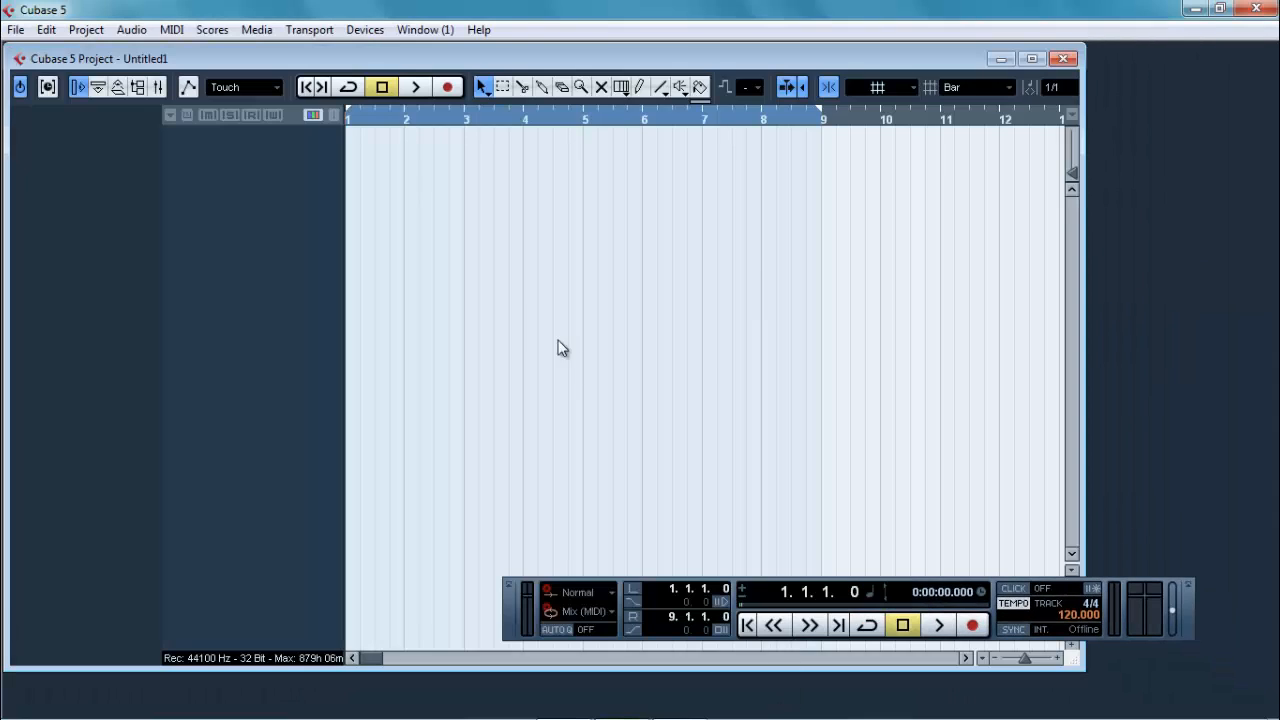
pyautogui.doubleClick(412, 57)
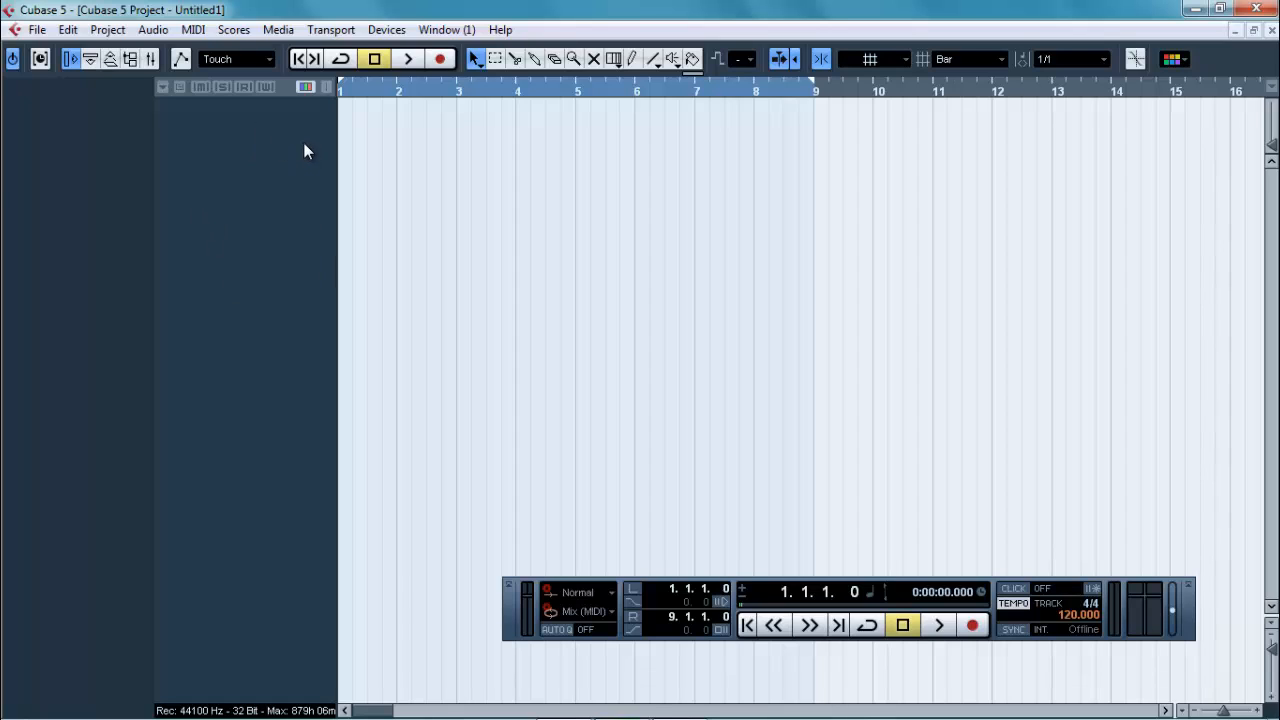
# Step: Add one mono input bus in the VST Connections
pyautogui.click(386, 31)
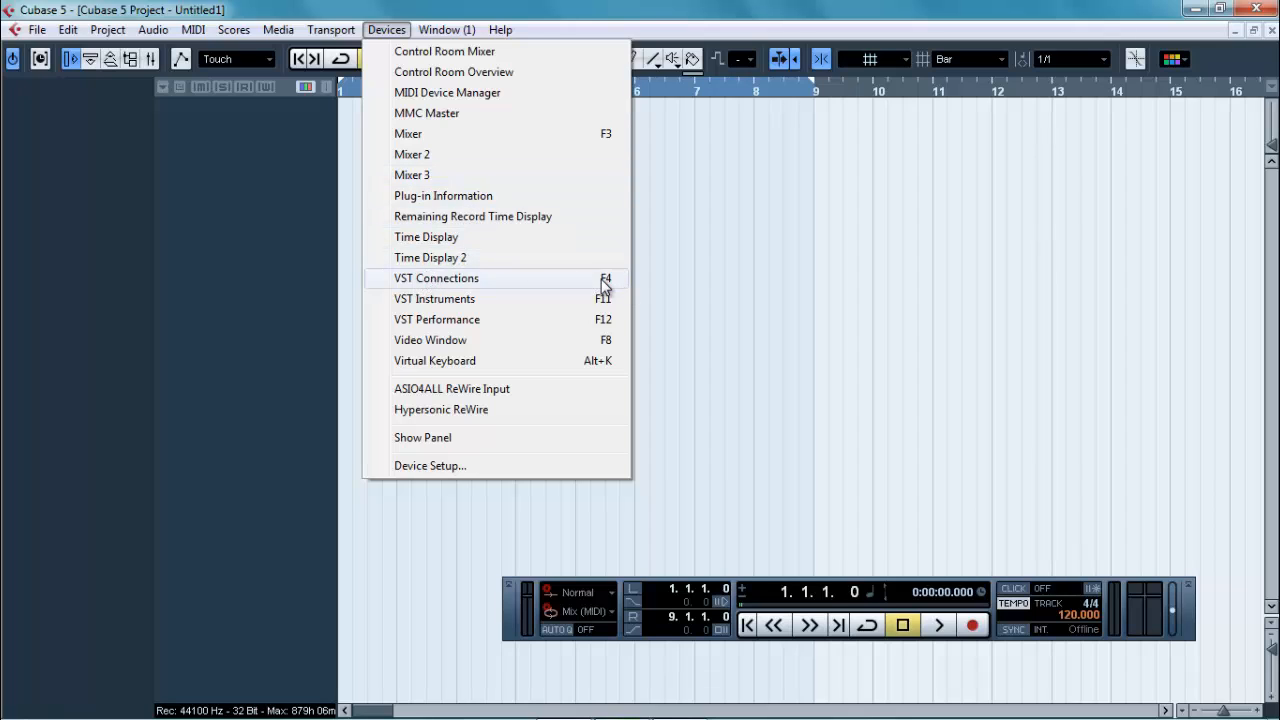
pyautogui.click(463, 278)
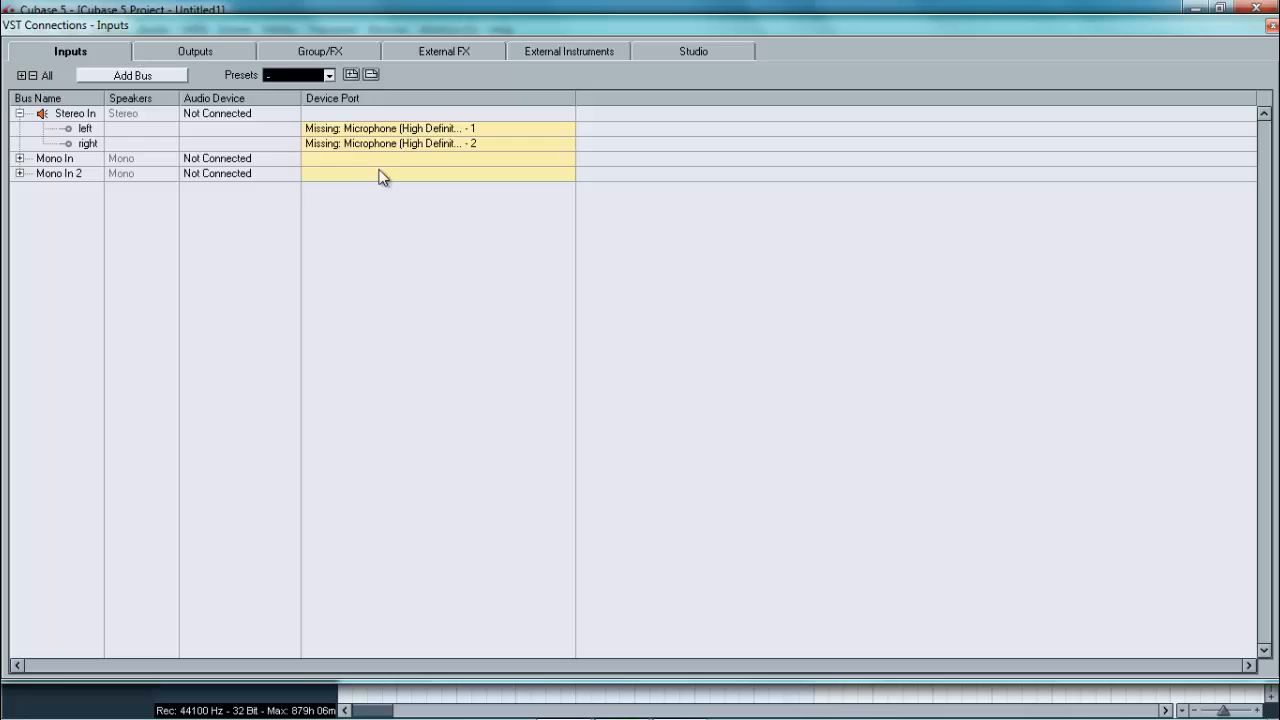
pyautogui.click(127, 77)
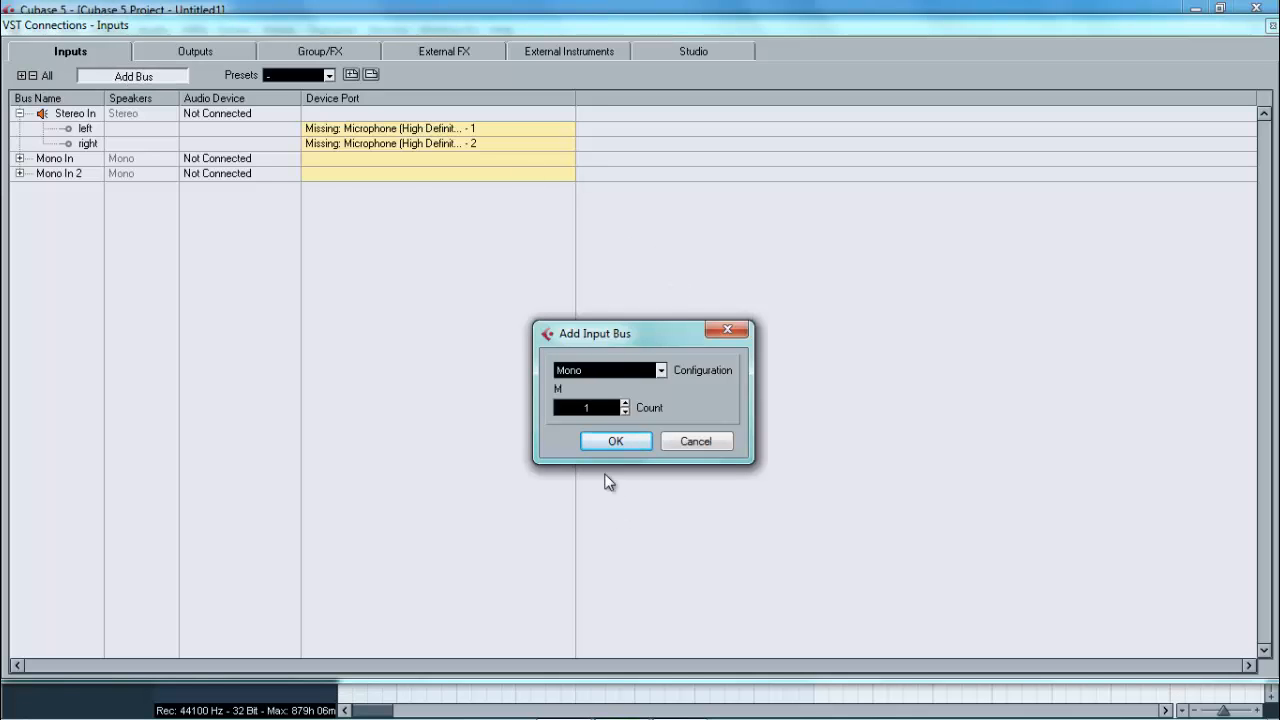
pyautogui.click(612, 441)
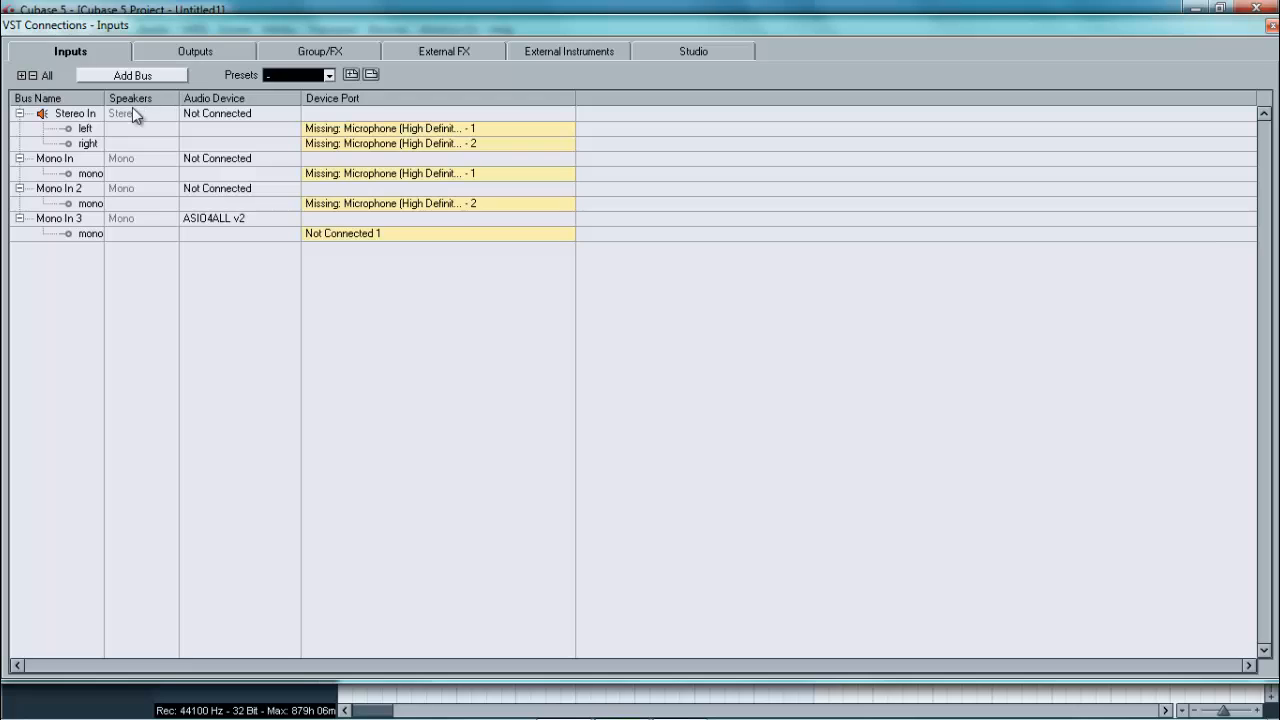
# Step: Review the device port choices for the Mono In bus and the left channel of Stereo In, leaving them as they are
pyautogui.click(331, 174)
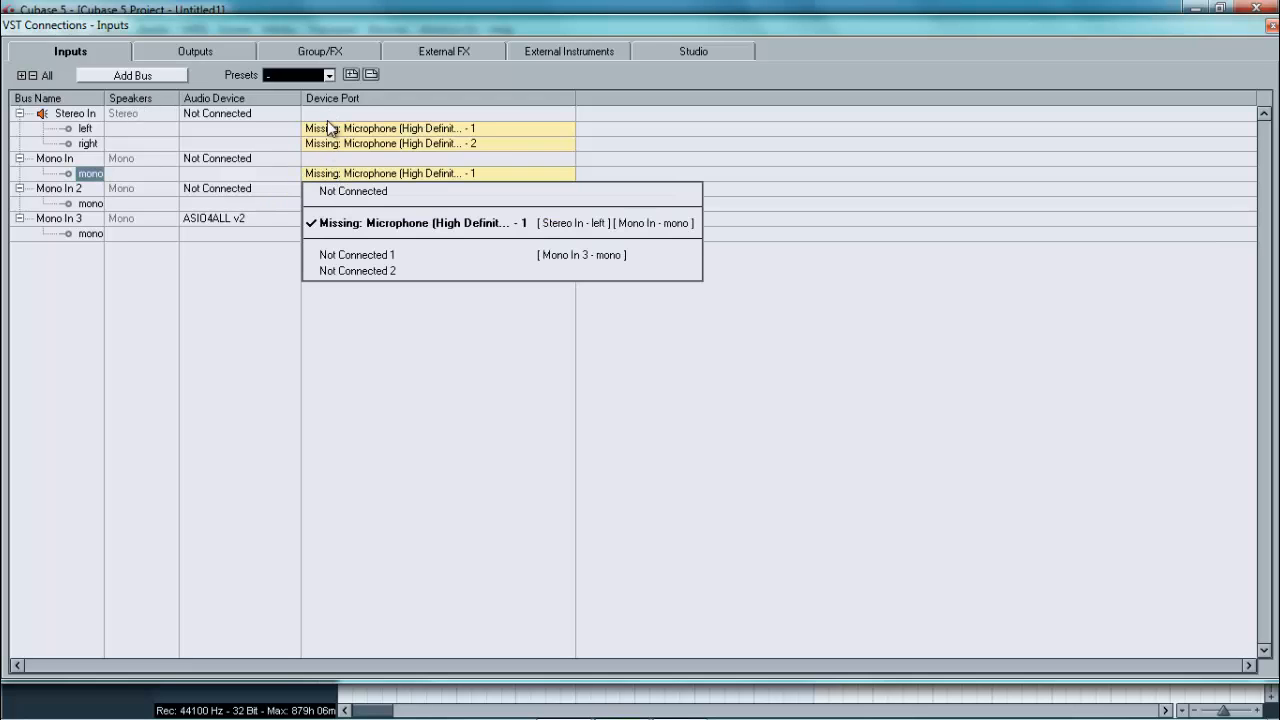
pyautogui.click(330, 128)
pyautogui.click(330, 130)
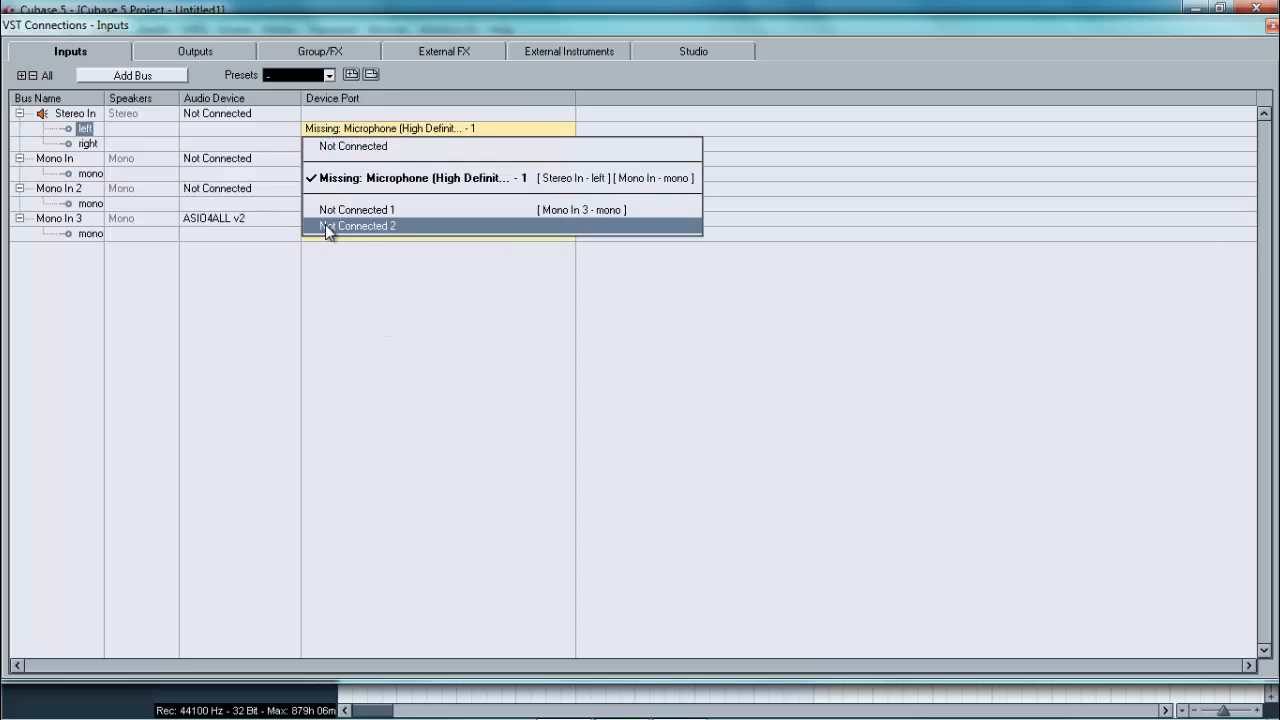
pyautogui.click(437, 294)
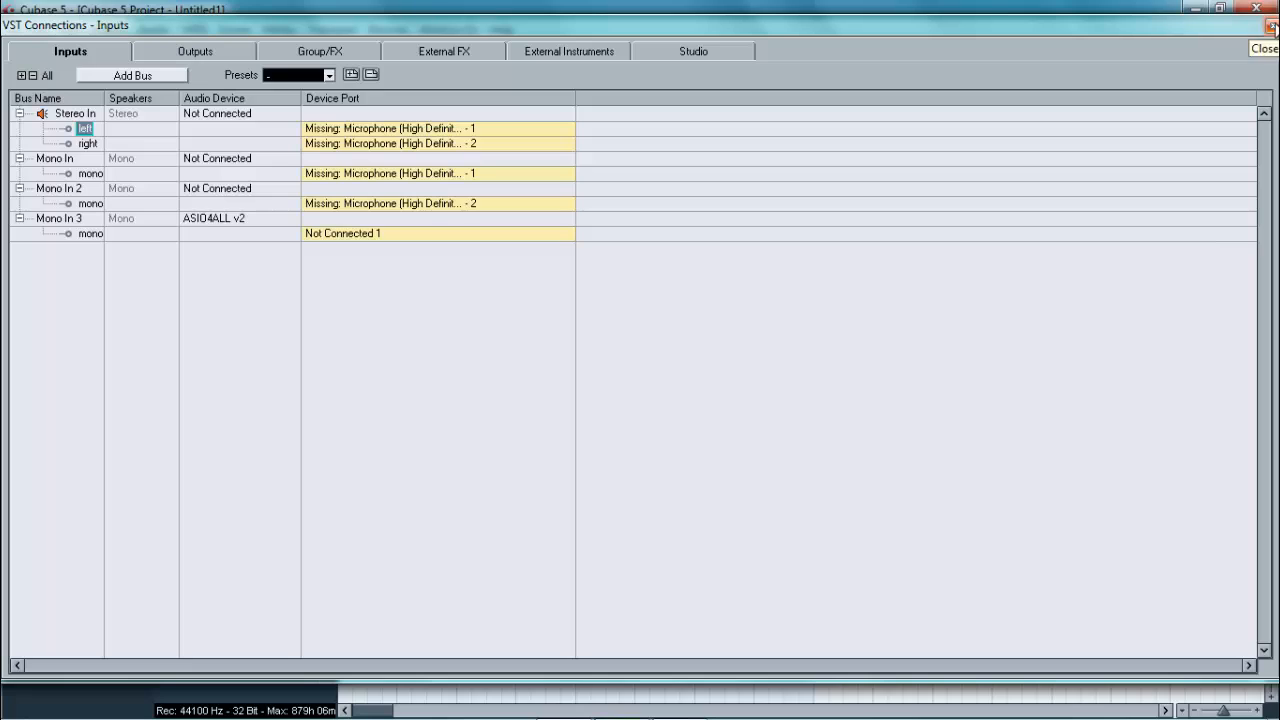
# Step: Review the device port choices for the left Stereo Out channel, widening the Device Port column, and close the VST Connections
pyautogui.click(195, 51)
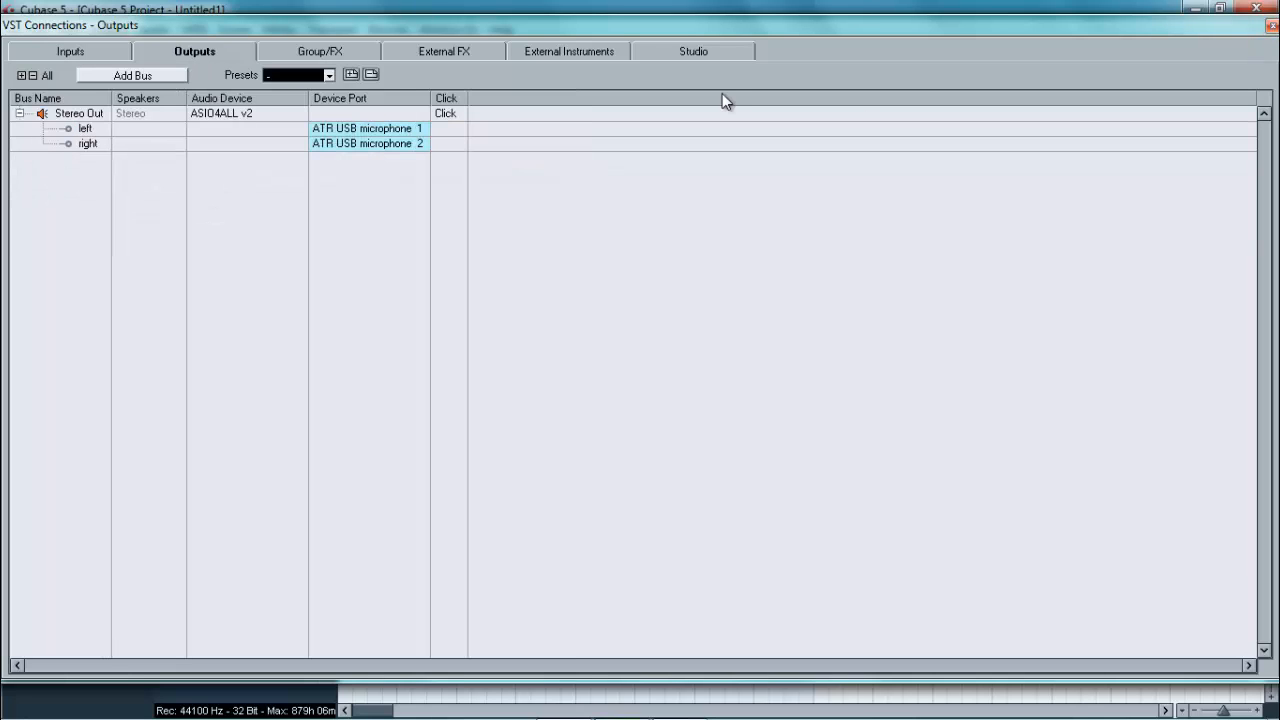
pyautogui.click(336, 130)
pyautogui.keyDown('shift'); pyautogui.click(384, 178); pyautogui.keyUp('shift')
pyautogui.moveTo(430, 98); pyautogui.dragTo(740, 98)
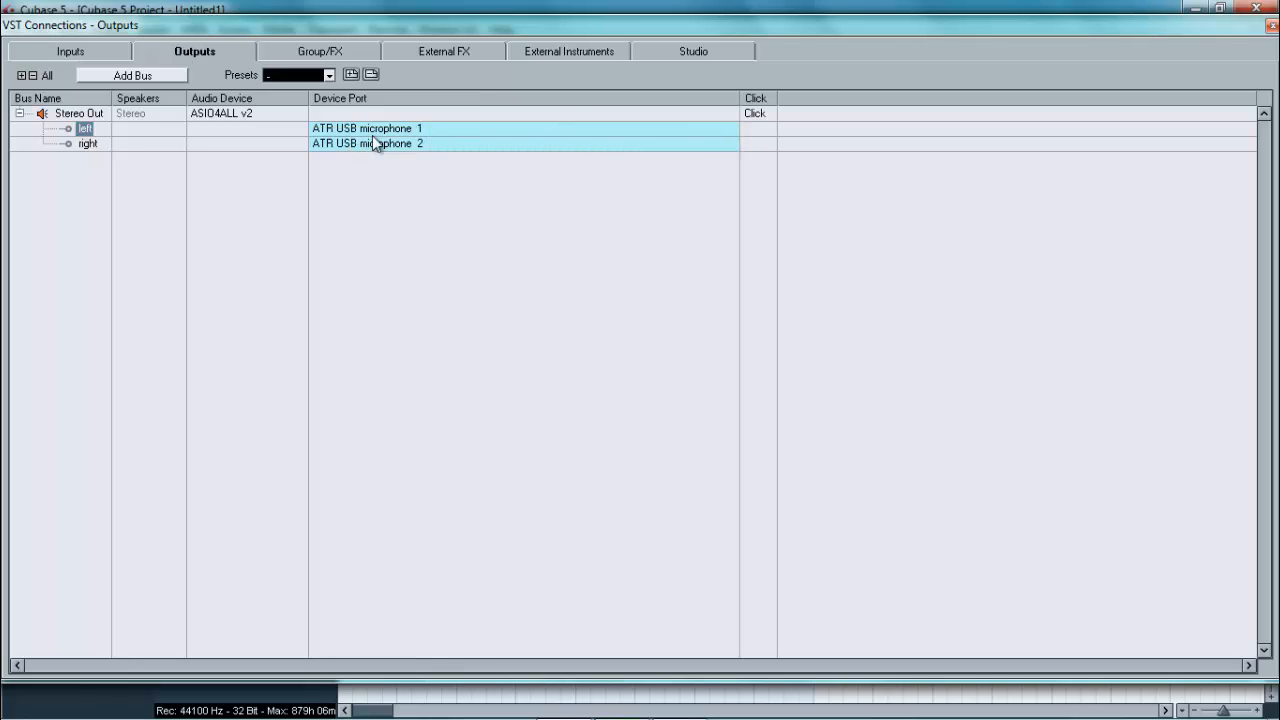
pyautogui.click(374, 128)
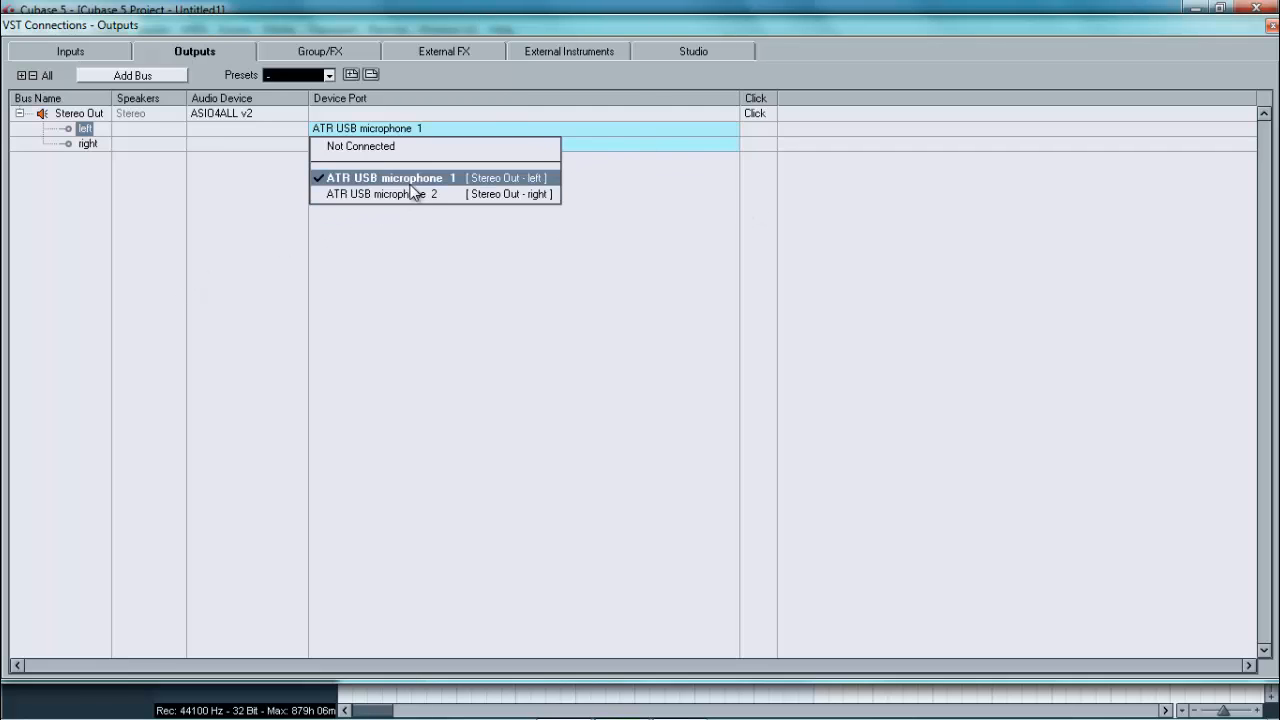
pyautogui.click(640, 171)
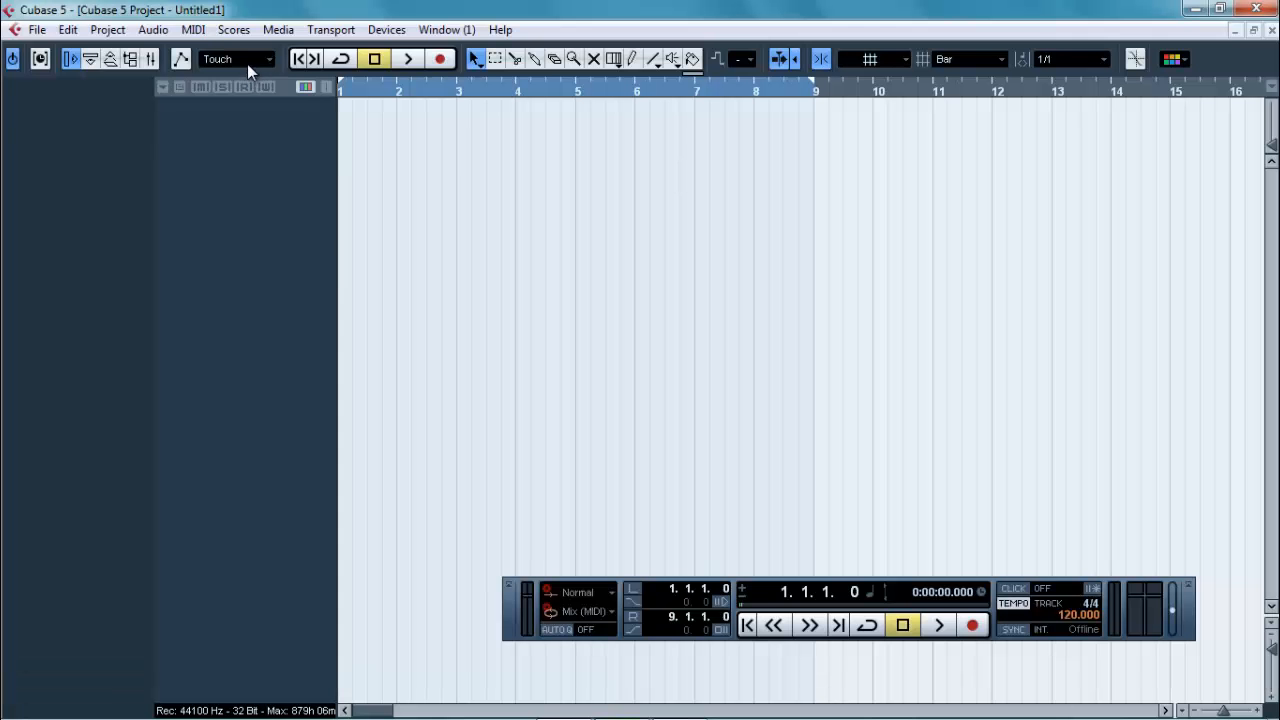
# Step: Open the Mixer and the channel settings of the Stereo Out channel, placing the settings window beside the track list
pyautogui.click(404, 32)
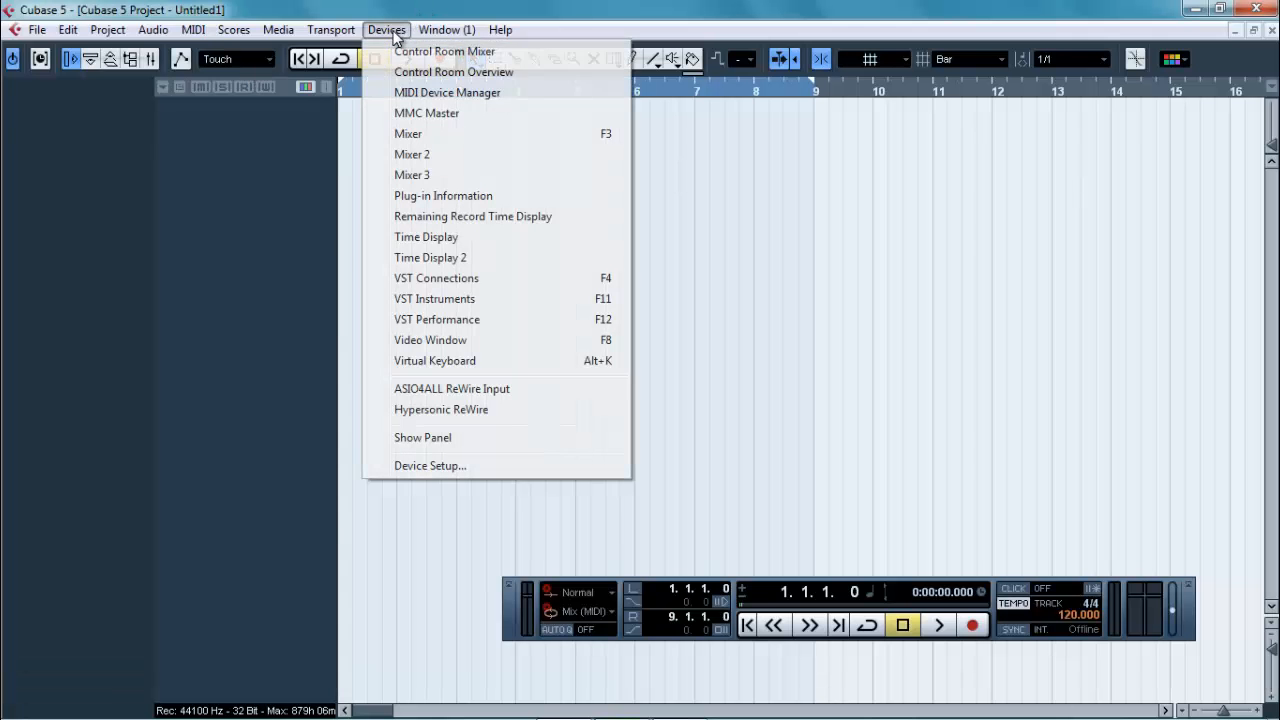
pyautogui.click(398, 134)
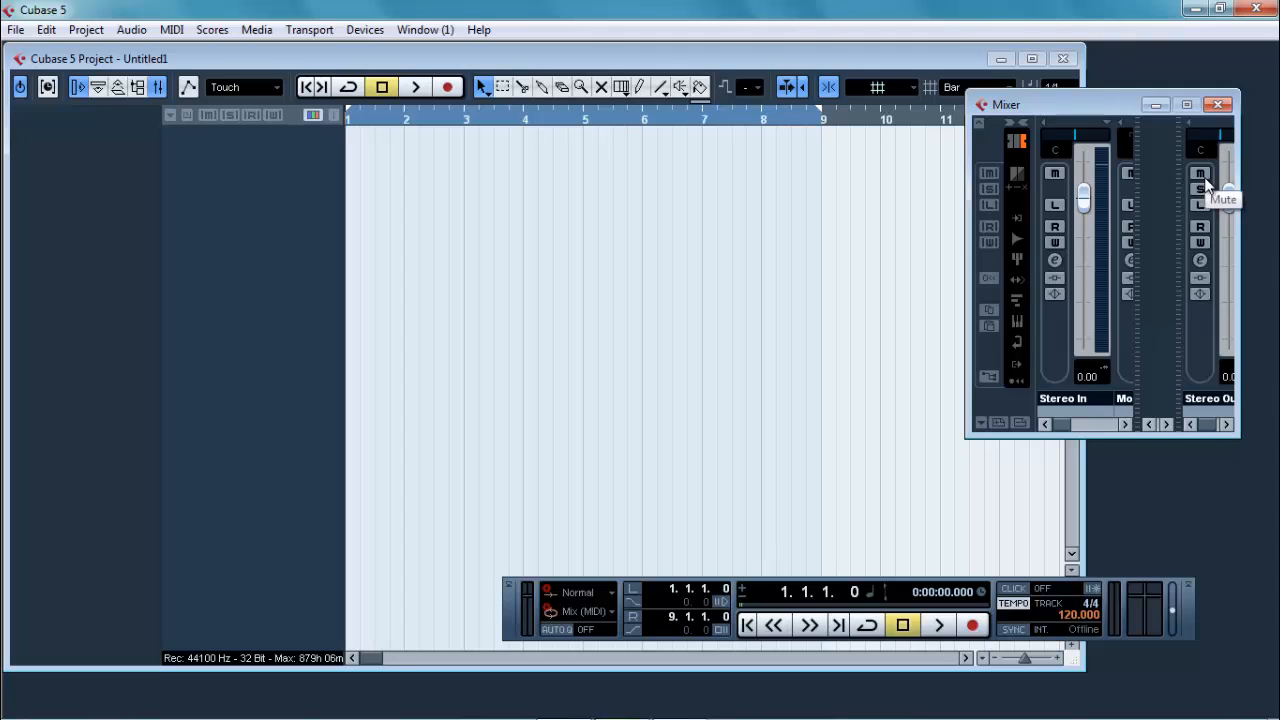
pyautogui.click(1201, 261)
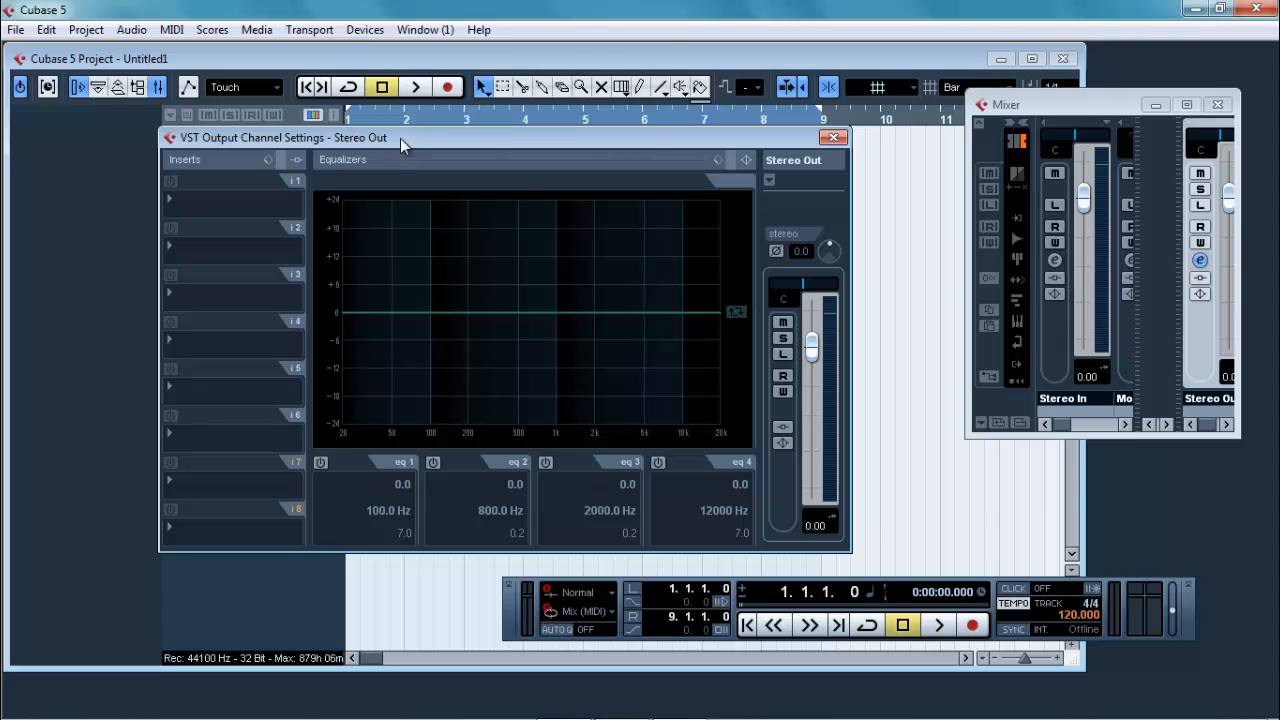
pyautogui.moveTo(400, 138); pyautogui.dragTo(685, 158)
# Step: Load the Compressor from the Dynamics effects into the first insert slot of Stereo Out
pyautogui.click(550, 205)
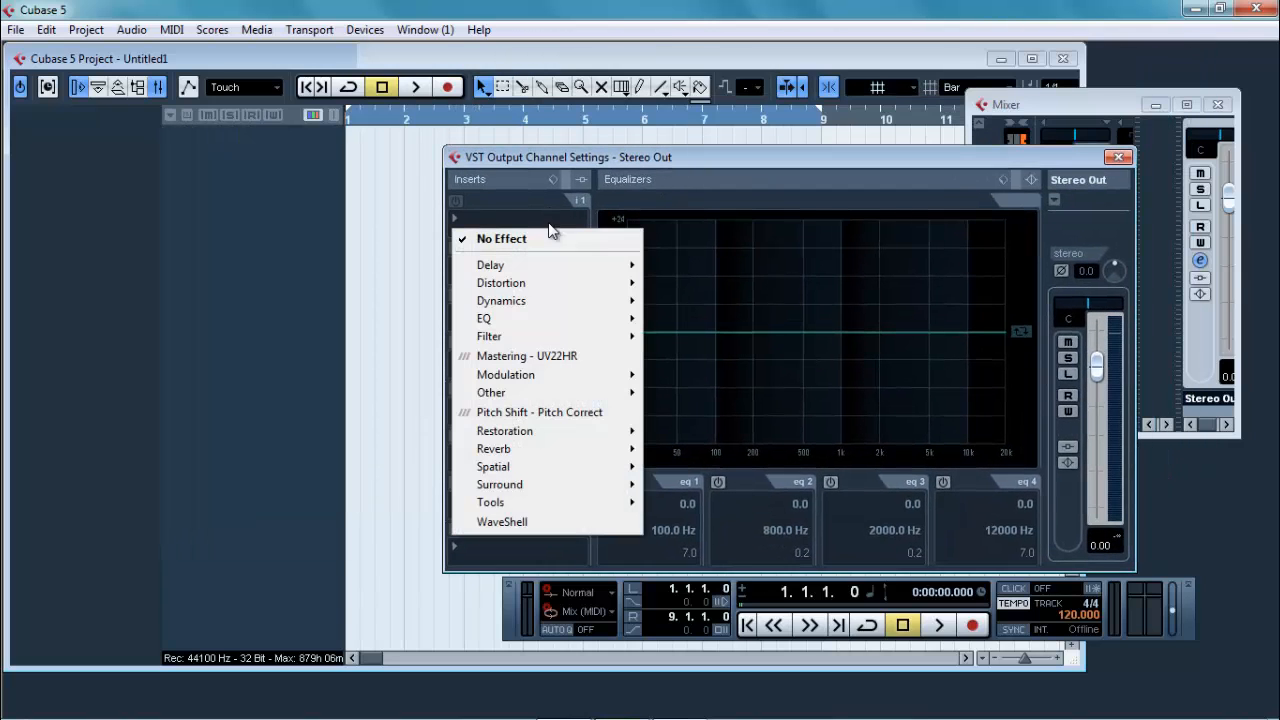
pyautogui.click(484, 245)
pyautogui.click(484, 252)
pyautogui.moveTo(612, 303)
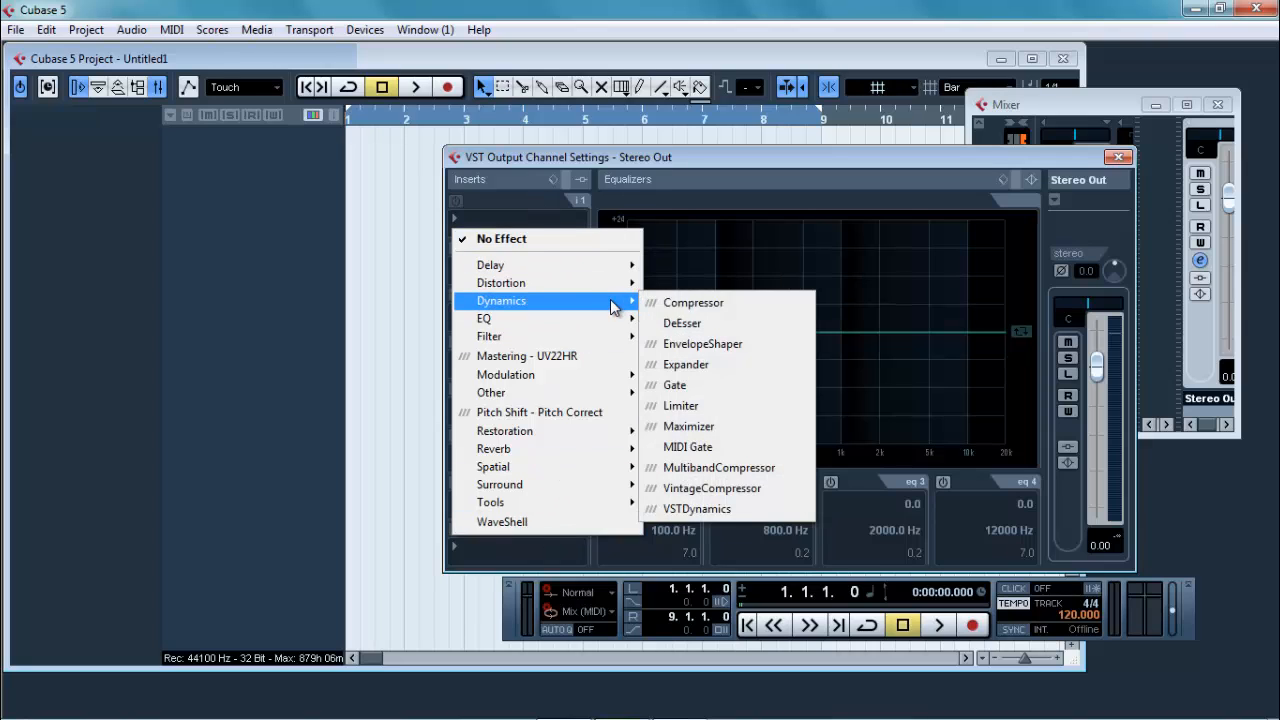
pyautogui.click(690, 298)
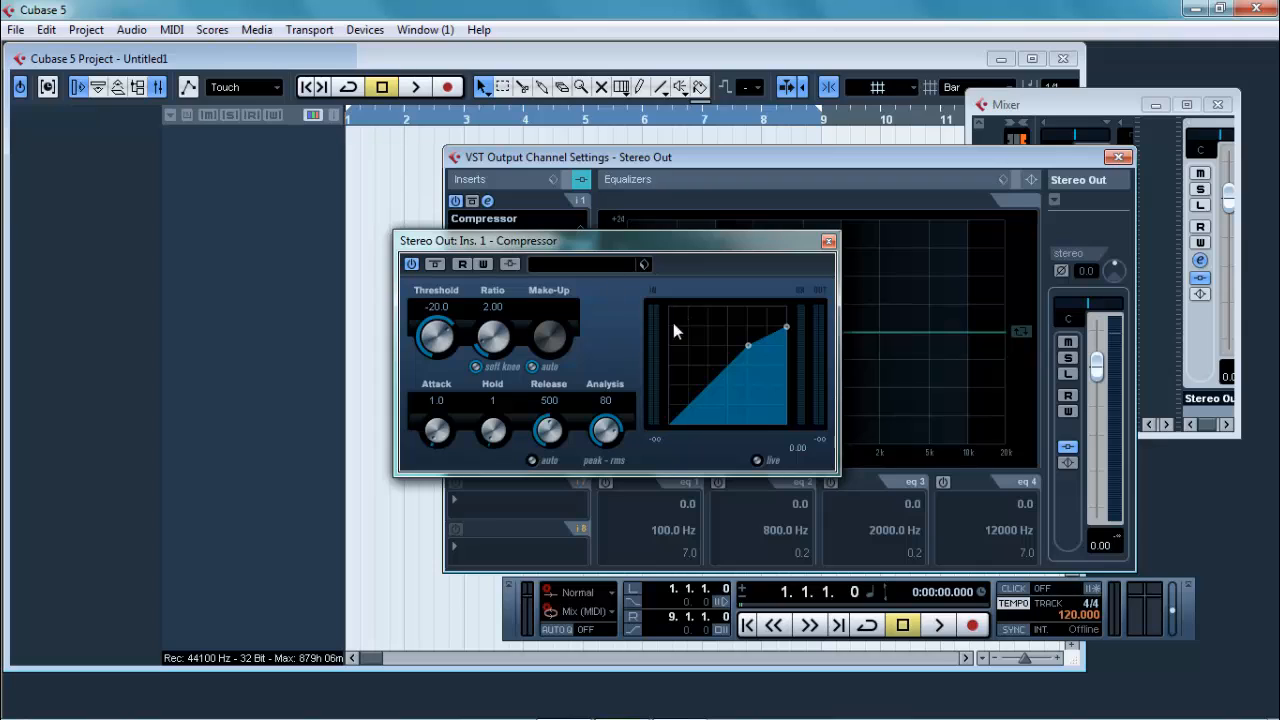
# Step: Set the Compressor's threshold to about -4.4, then close the Compressor, the Stereo Out channel settings and the Mixer
pyautogui.click(610, 263)
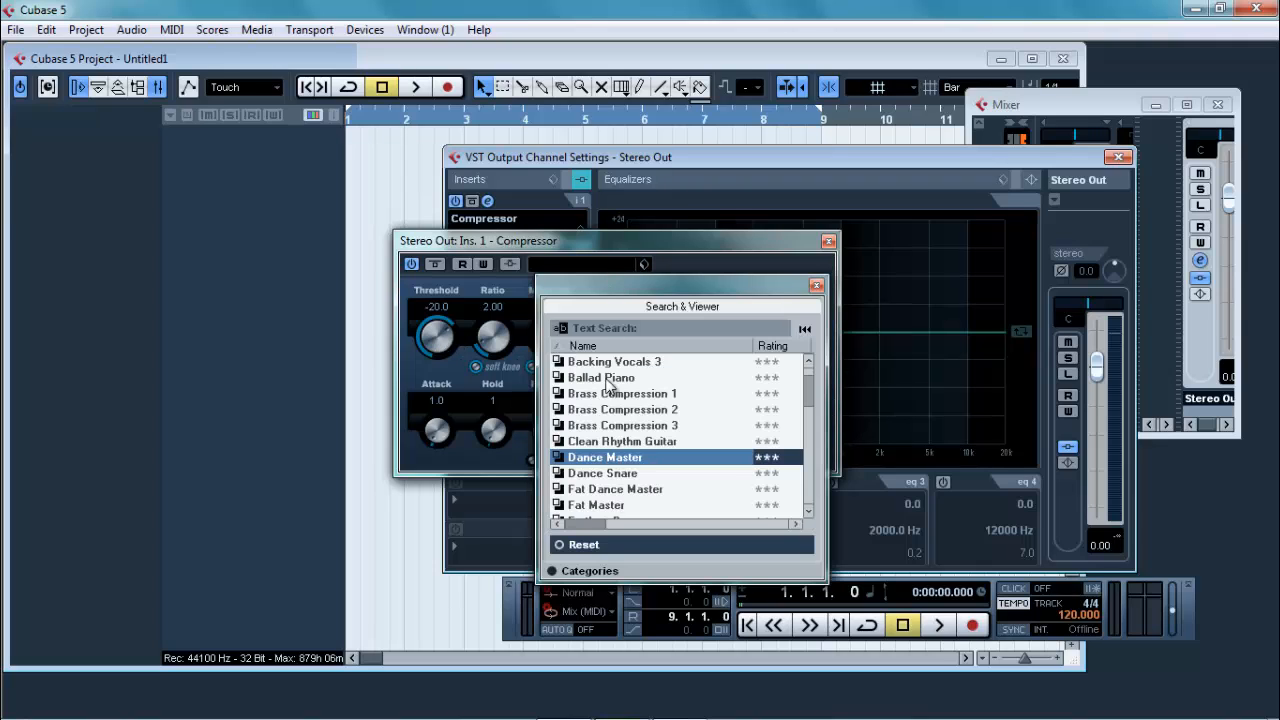
pyautogui.click(816, 285)
pyautogui.moveTo(440, 322); pyautogui.dragTo(459, 346)
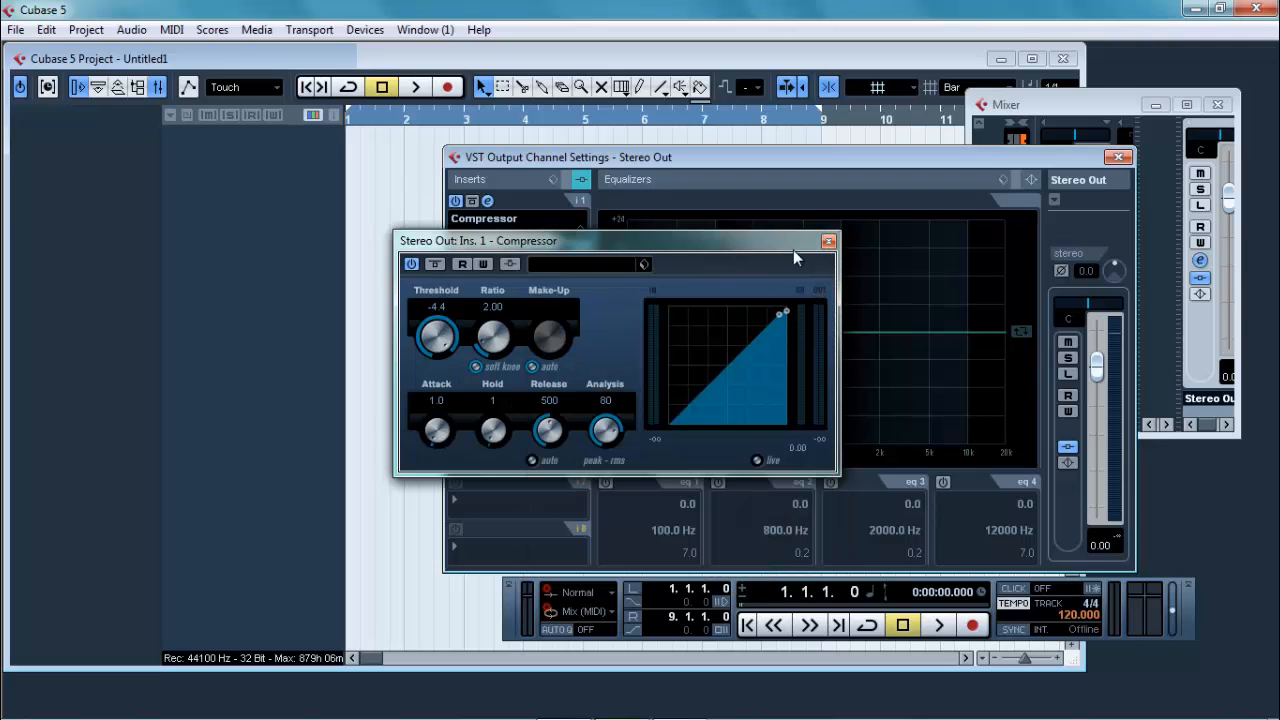
pyautogui.click(828, 243)
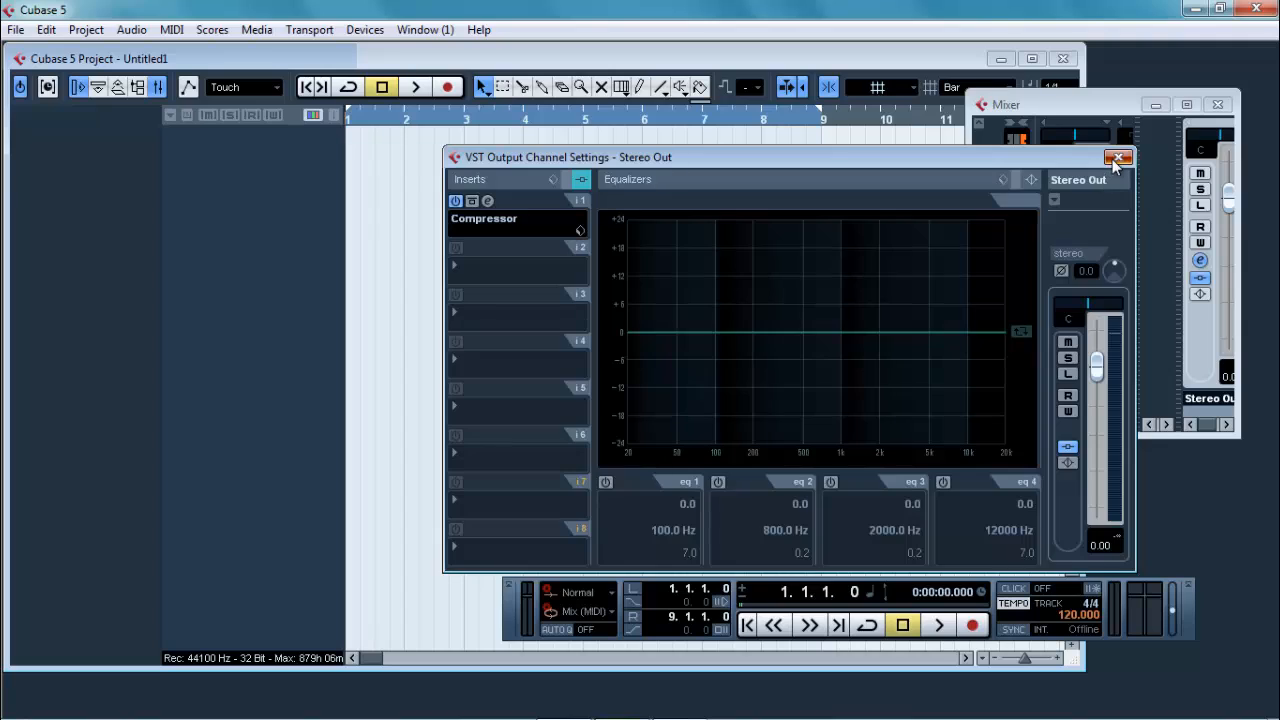
pyautogui.click(1117, 157)
pyautogui.click(1218, 104)
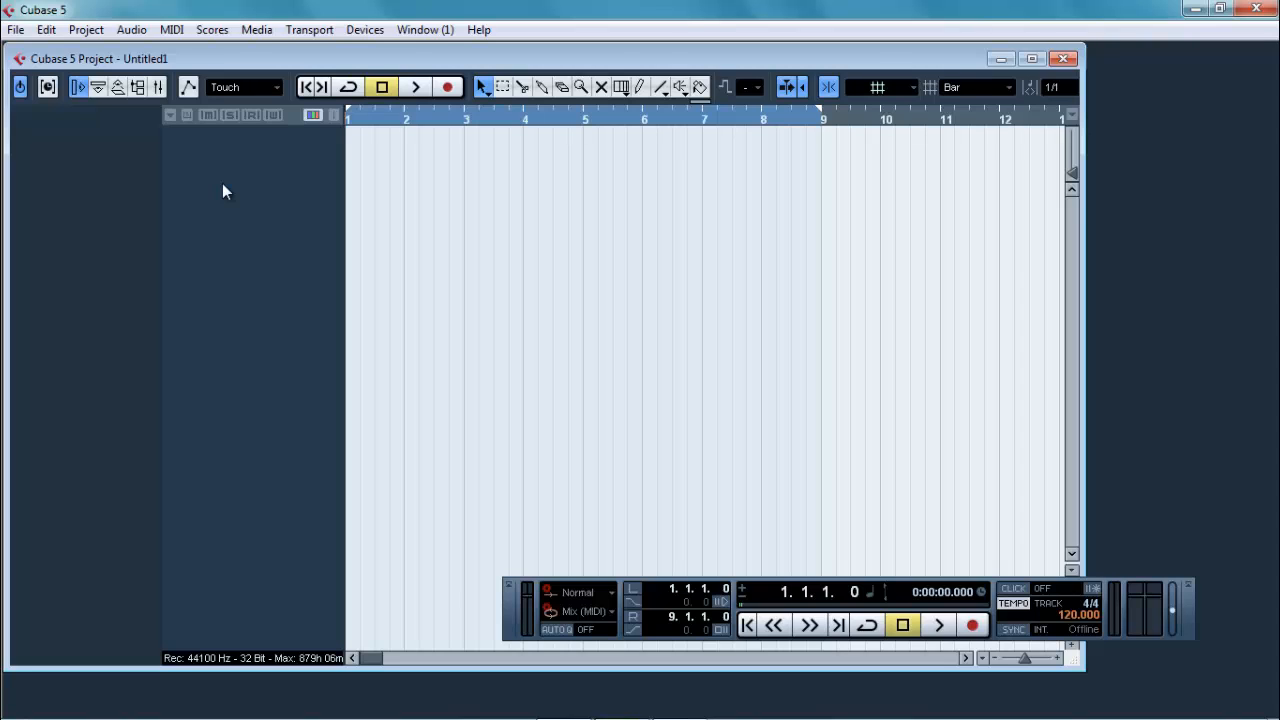
# Step: Add six audio tracks with mono configuration to the empty project
pyautogui.rightClick(222, 183)
pyautogui.click(198, 157)
pyautogui.rightClick(233, 196)
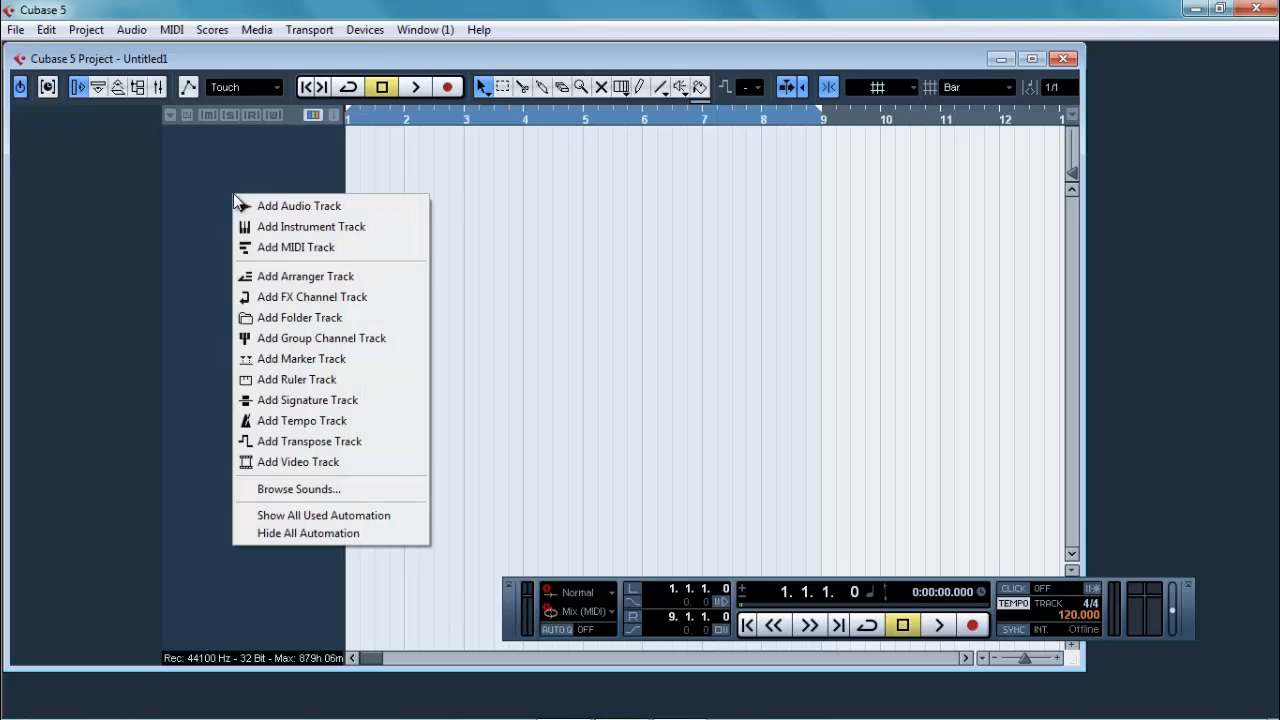
pyautogui.click(279, 207)
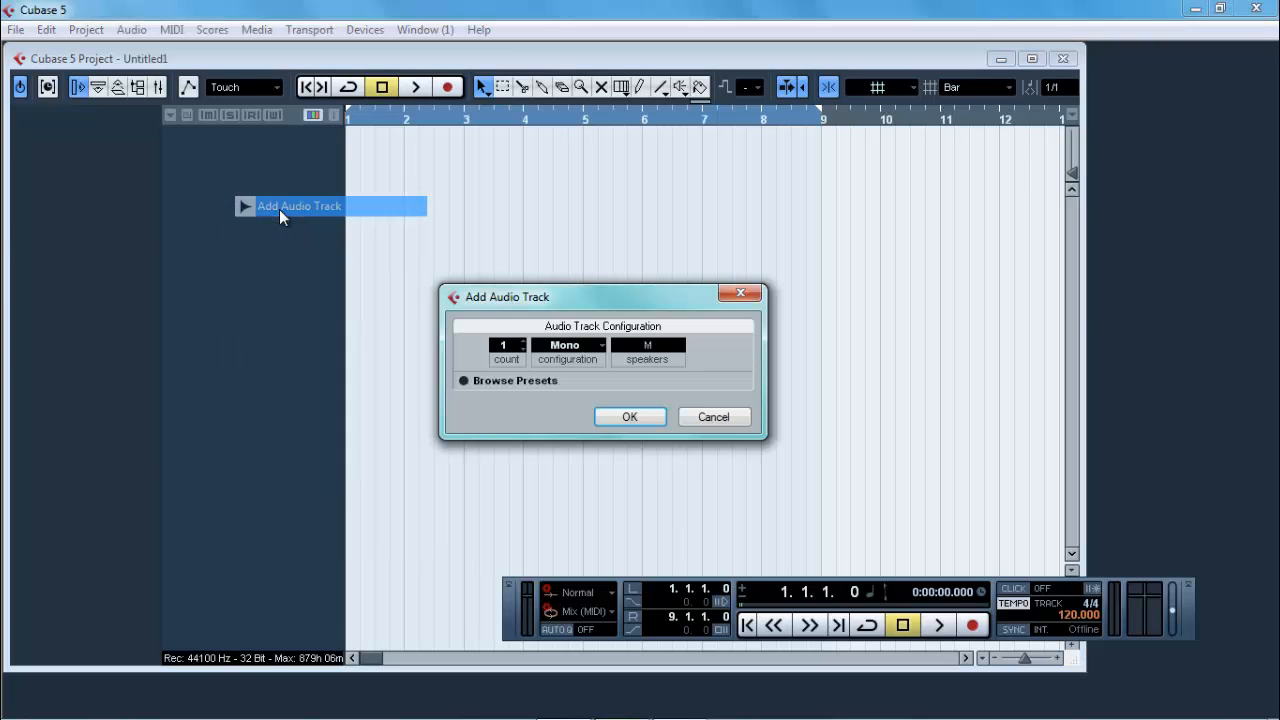
pyautogui.click(578, 346)
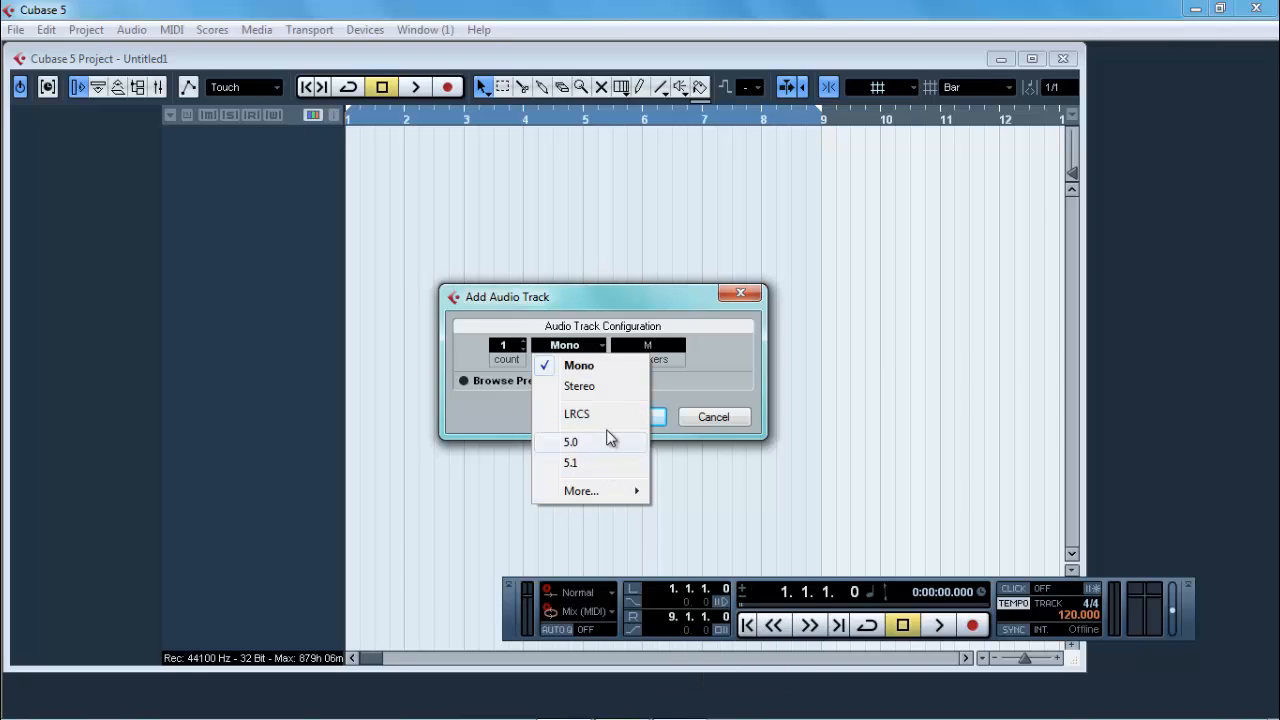
pyautogui.click(588, 368)
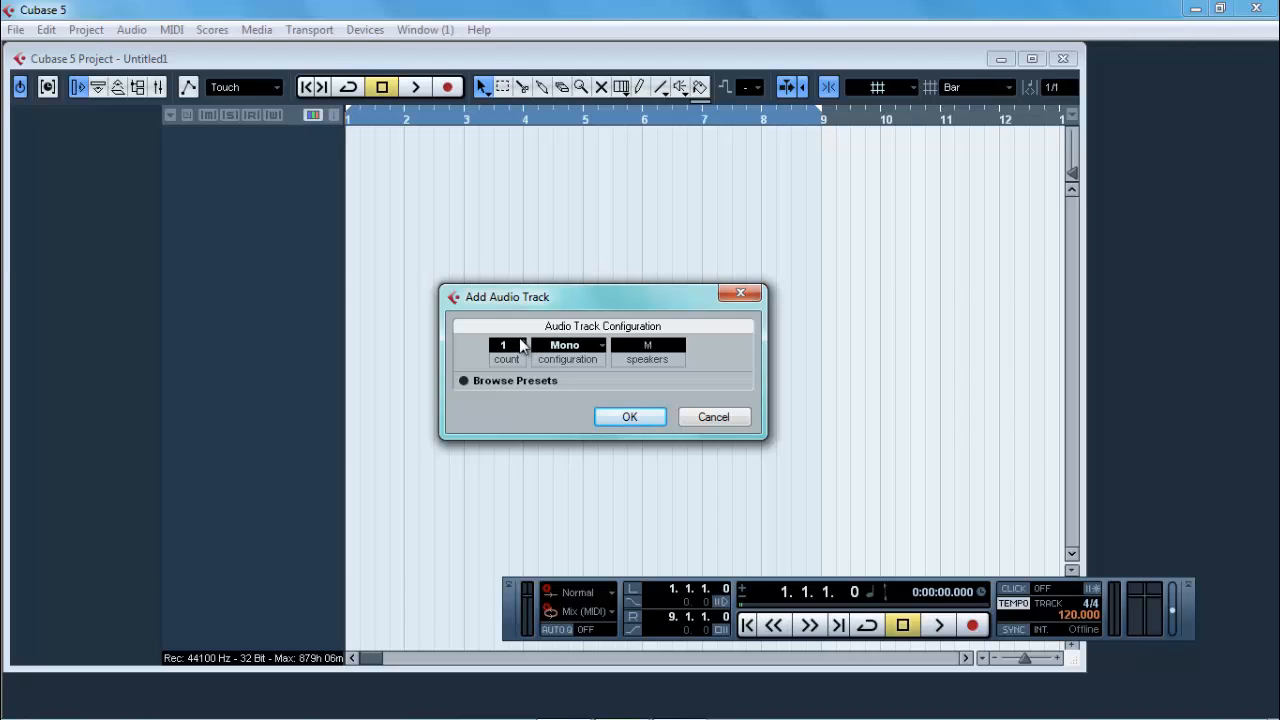
pyautogui.click(521, 347)
pyautogui.write('6')
pyautogui.press('Return')
pyautogui.click(630, 417)
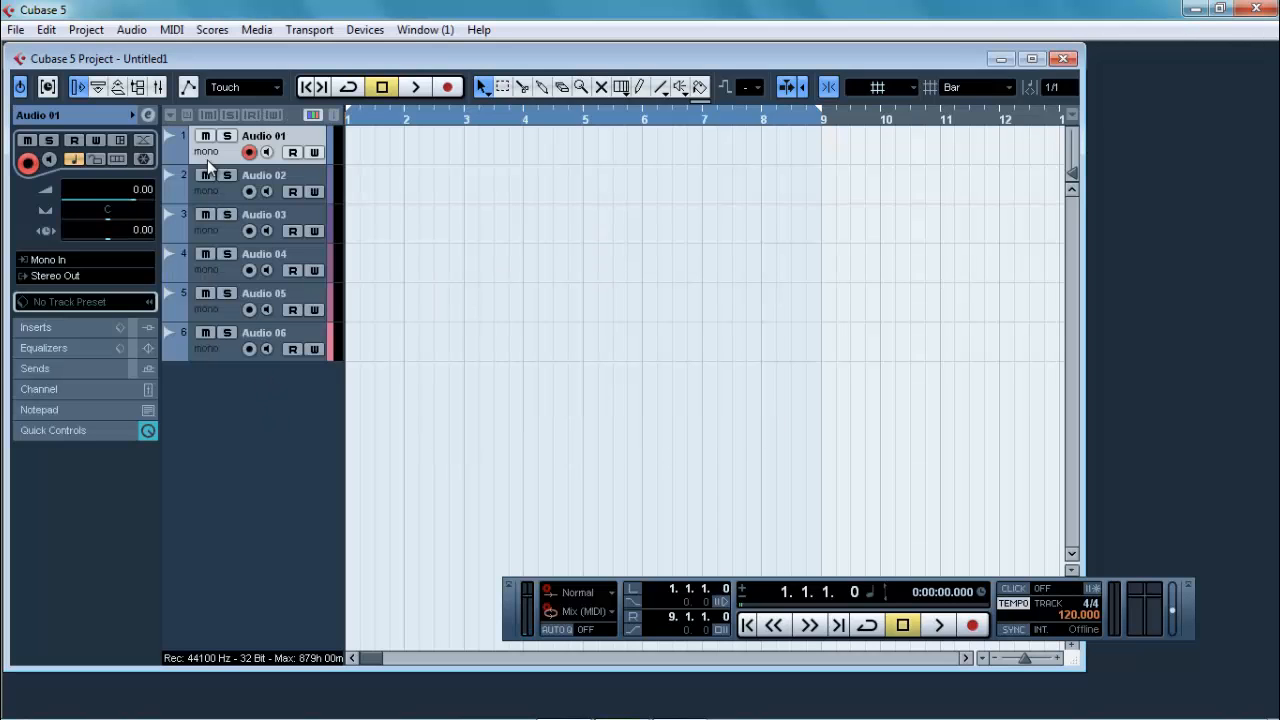
# Step: Increase the height of tracks Audio 01, Audio 02 and Audio 03 to expose their extra controls, muting and unmuting Audio 02
pyautogui.moveTo(207, 160); pyautogui.dragTo(216, 198)
pyautogui.click(205, 209)
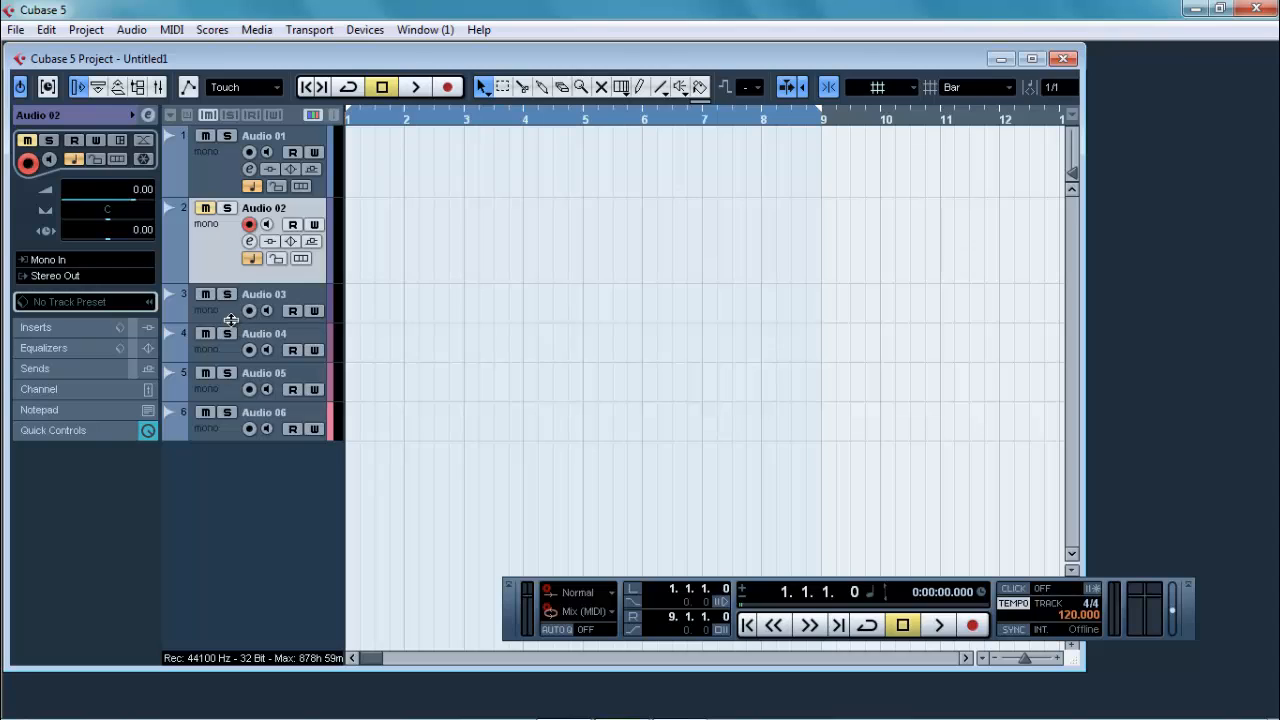
pyautogui.moveTo(233, 322); pyautogui.dragTo(233, 360)
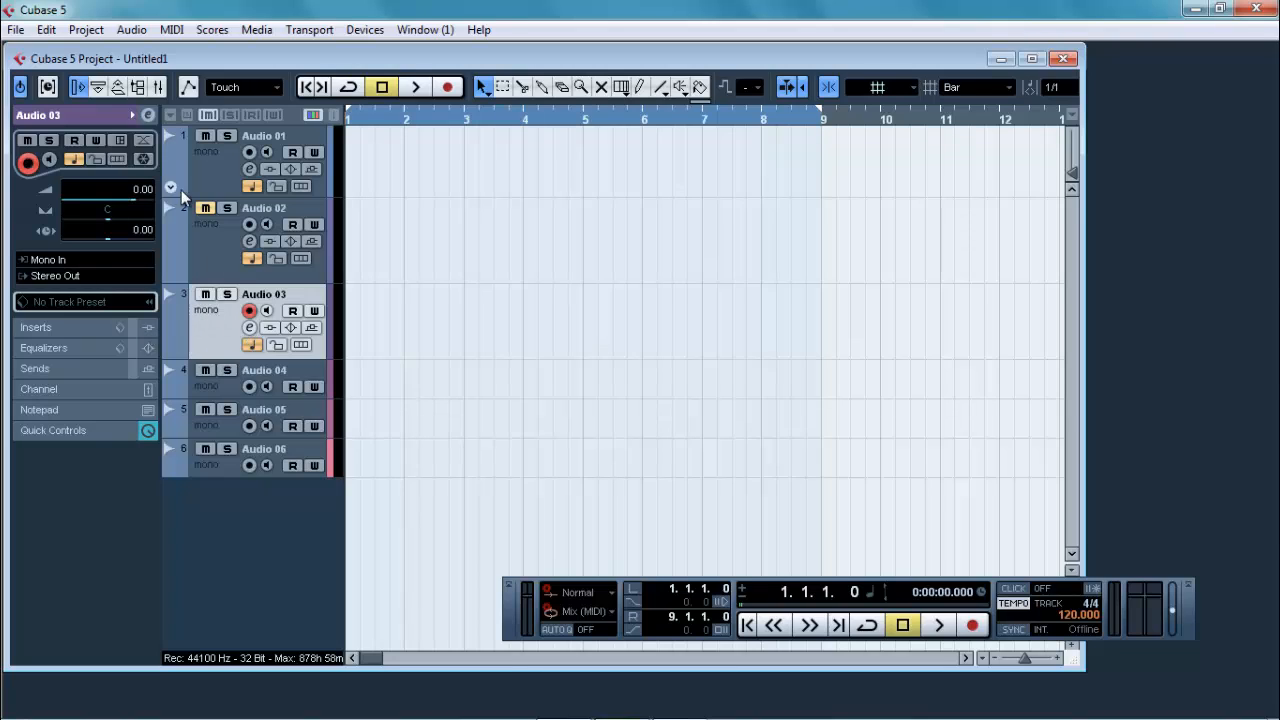
pyautogui.click(204, 208)
# Step: Show the inserts of Audio 03 and load the DeNoiser restoration effect into its first slot
pyautogui.click(32, 327)
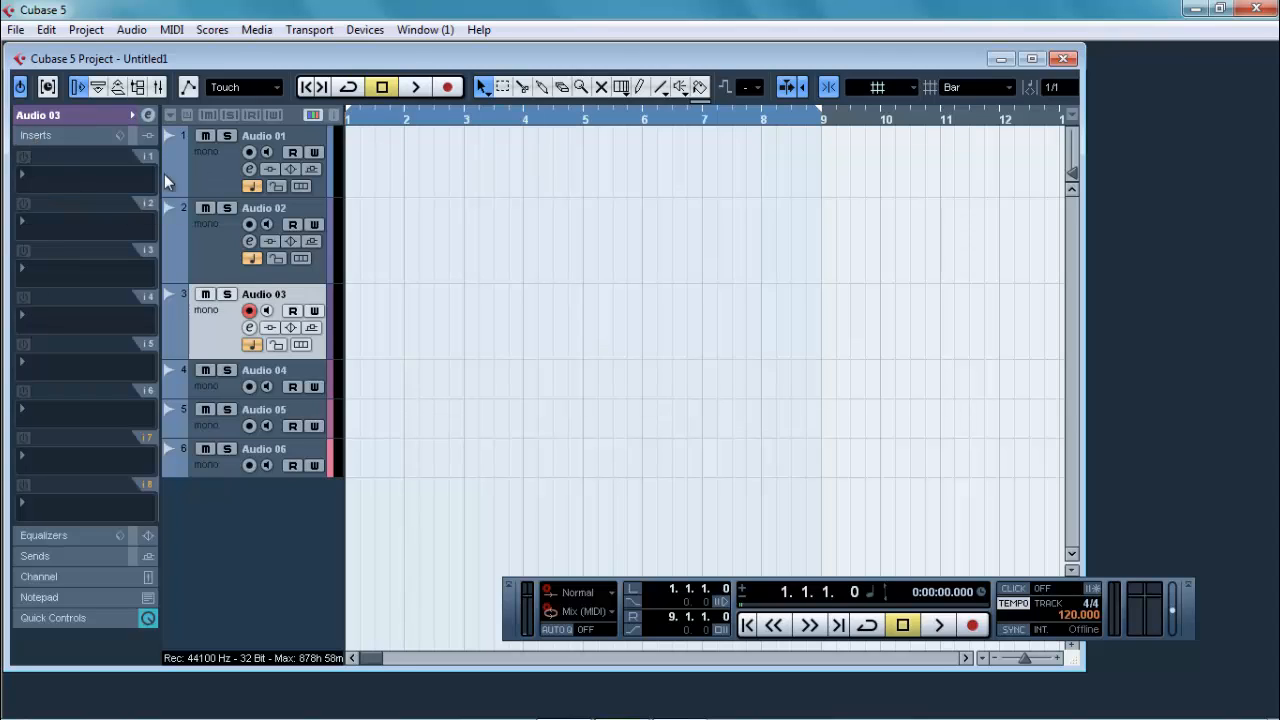
pyautogui.click(111, 184)
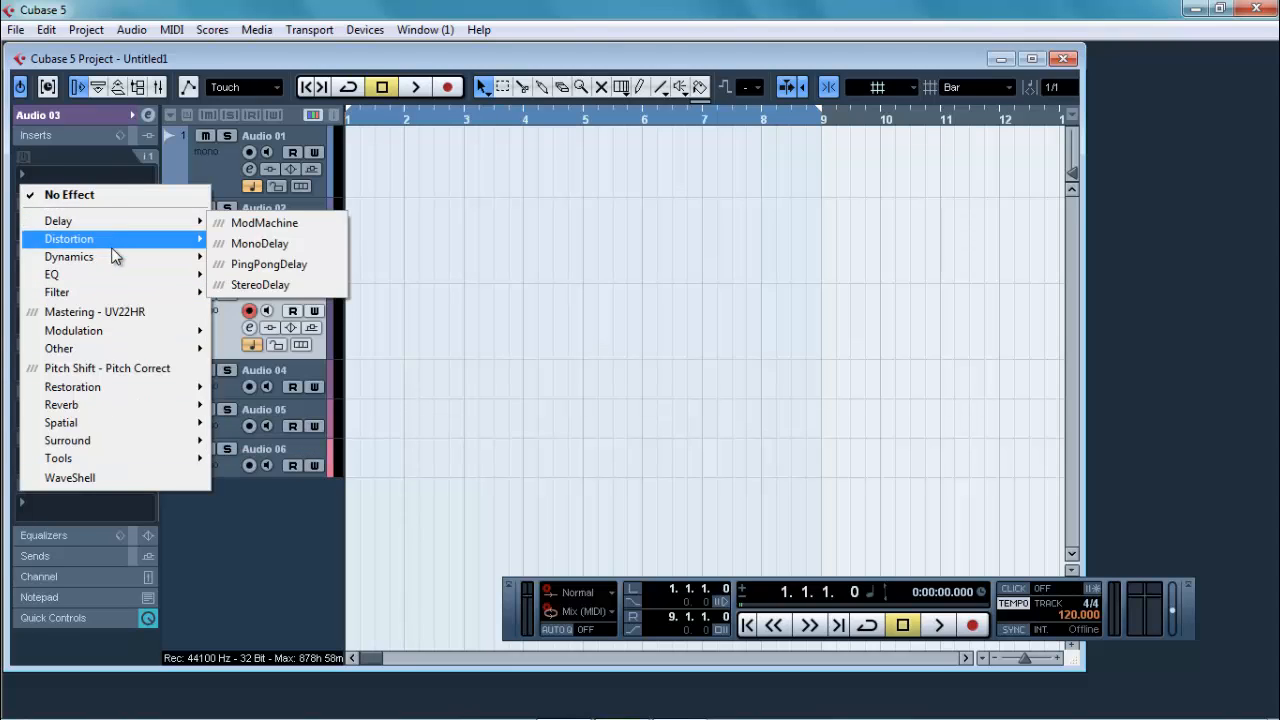
pyautogui.moveTo(77, 222)
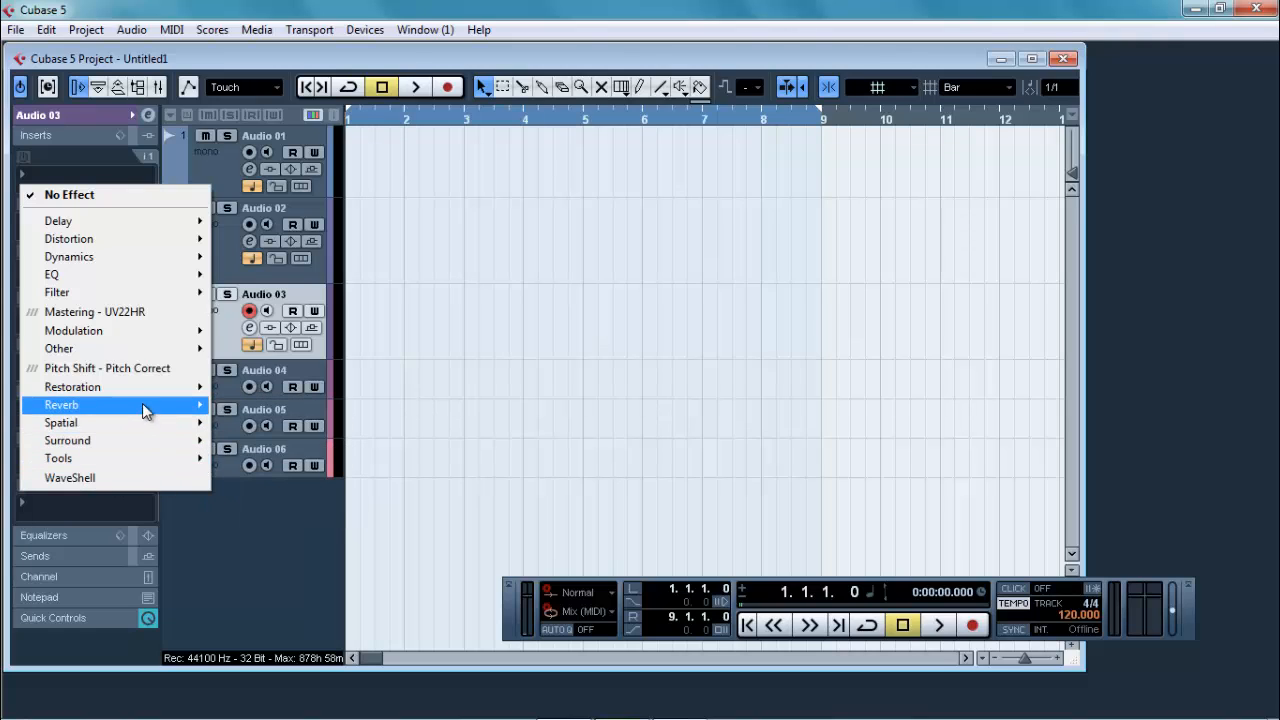
pyautogui.moveTo(142, 397)
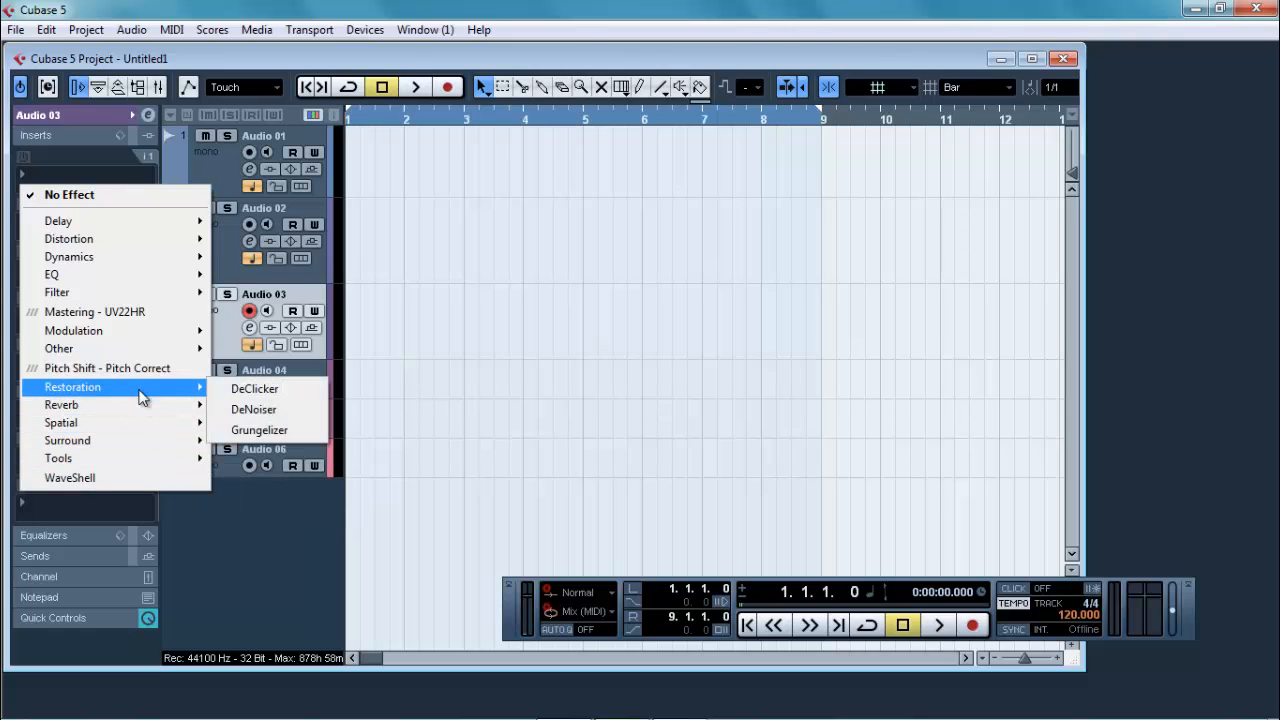
pyautogui.click(248, 412)
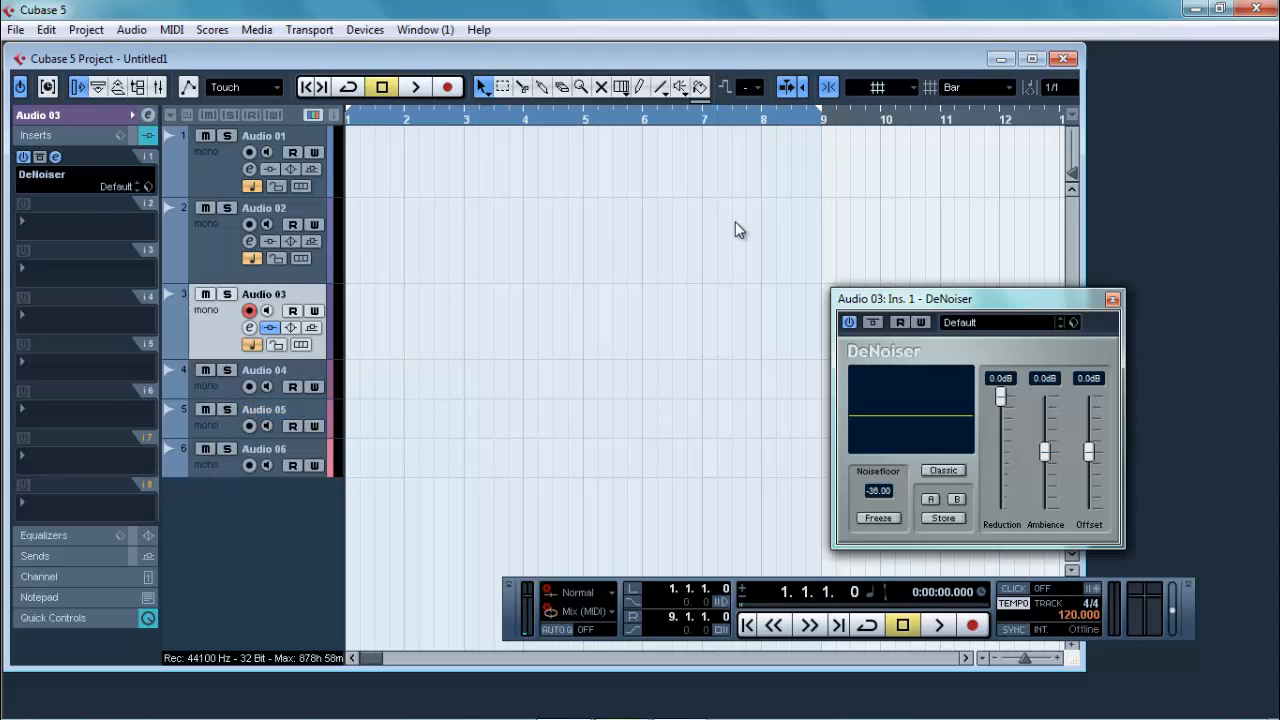
# Step: Lower the DeNoiser's Ambience to -10.0 dB and its Offset to -6.5 dB
pyautogui.moveTo(1016, 298); pyautogui.dragTo(663, 167)
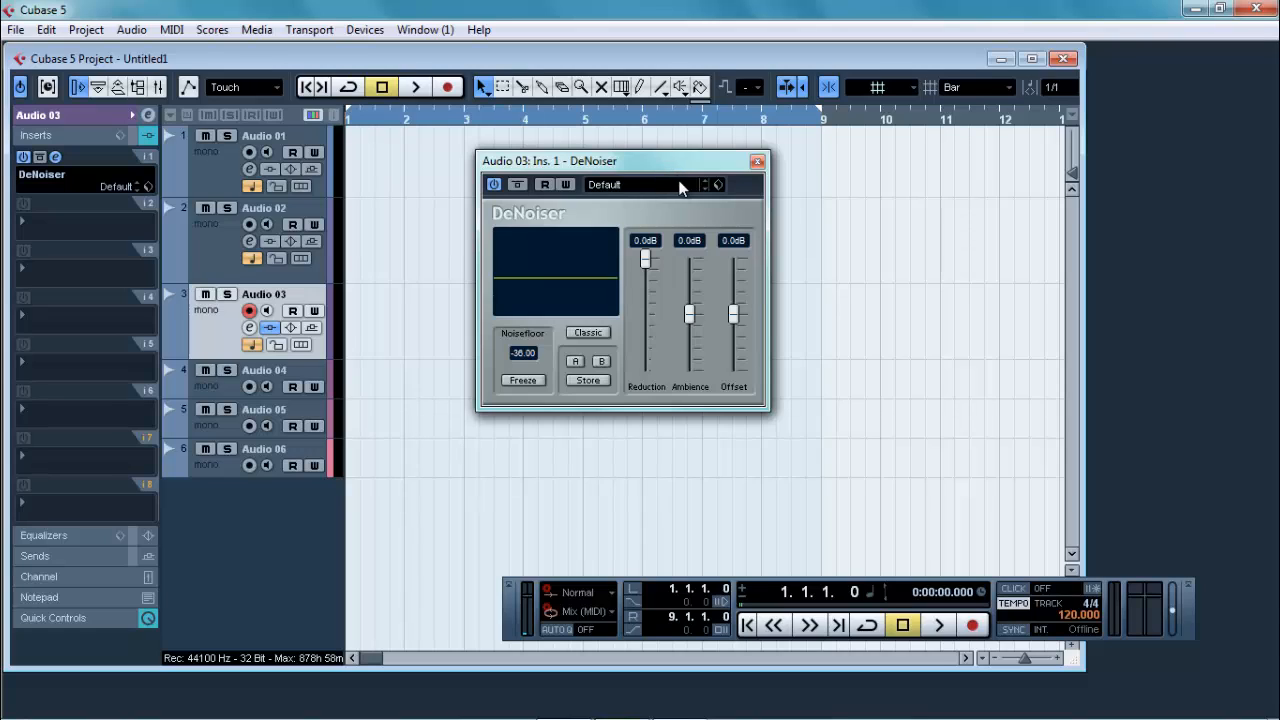
pyautogui.moveTo(693, 335); pyautogui.dragTo(709, 375)
pyautogui.moveTo(730, 313); pyautogui.dragTo(733, 350)
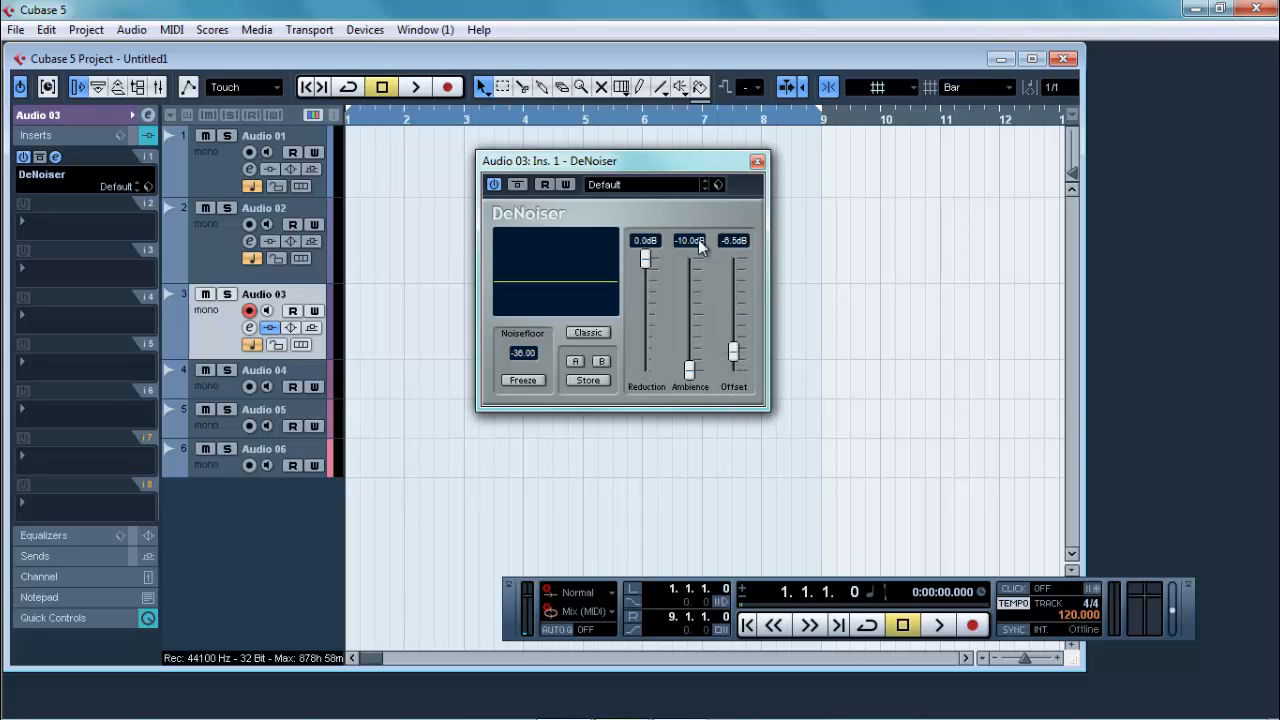
# Step: Try the DeNoiser's RoomAcoustics preset, switch to the High preset and close the effect window
pyautogui.click(684, 182)
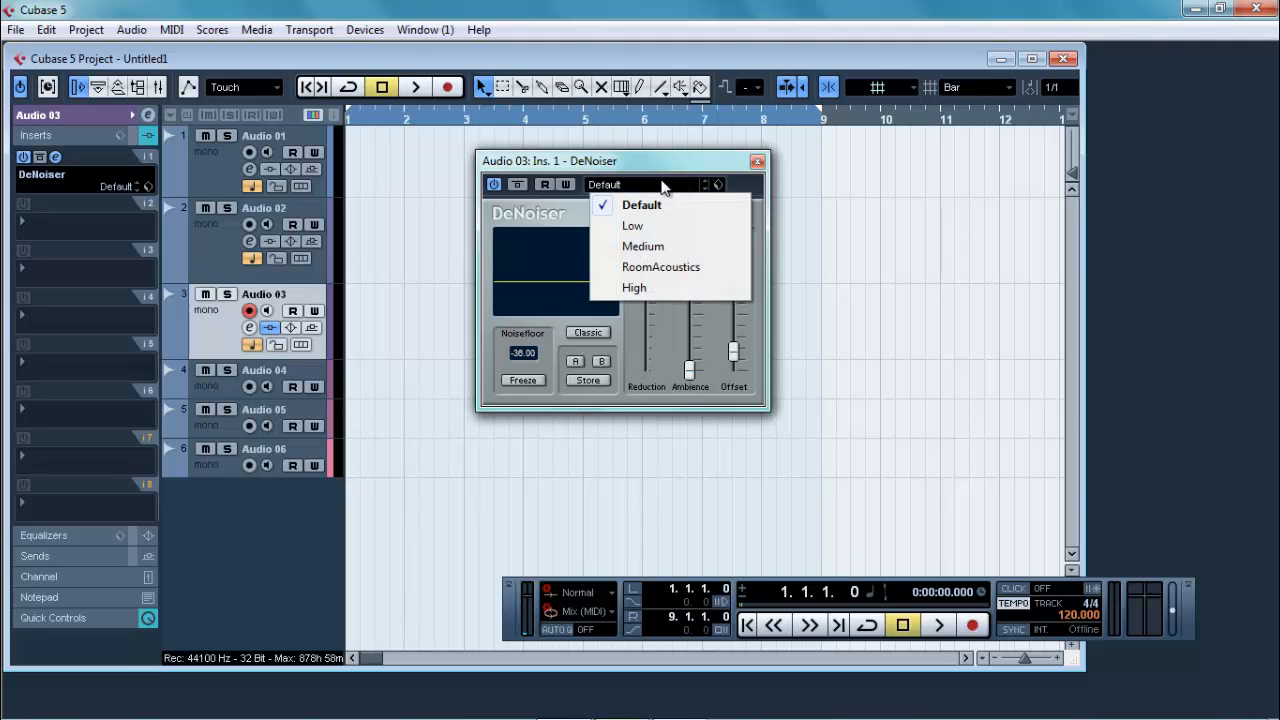
pyautogui.click(645, 266)
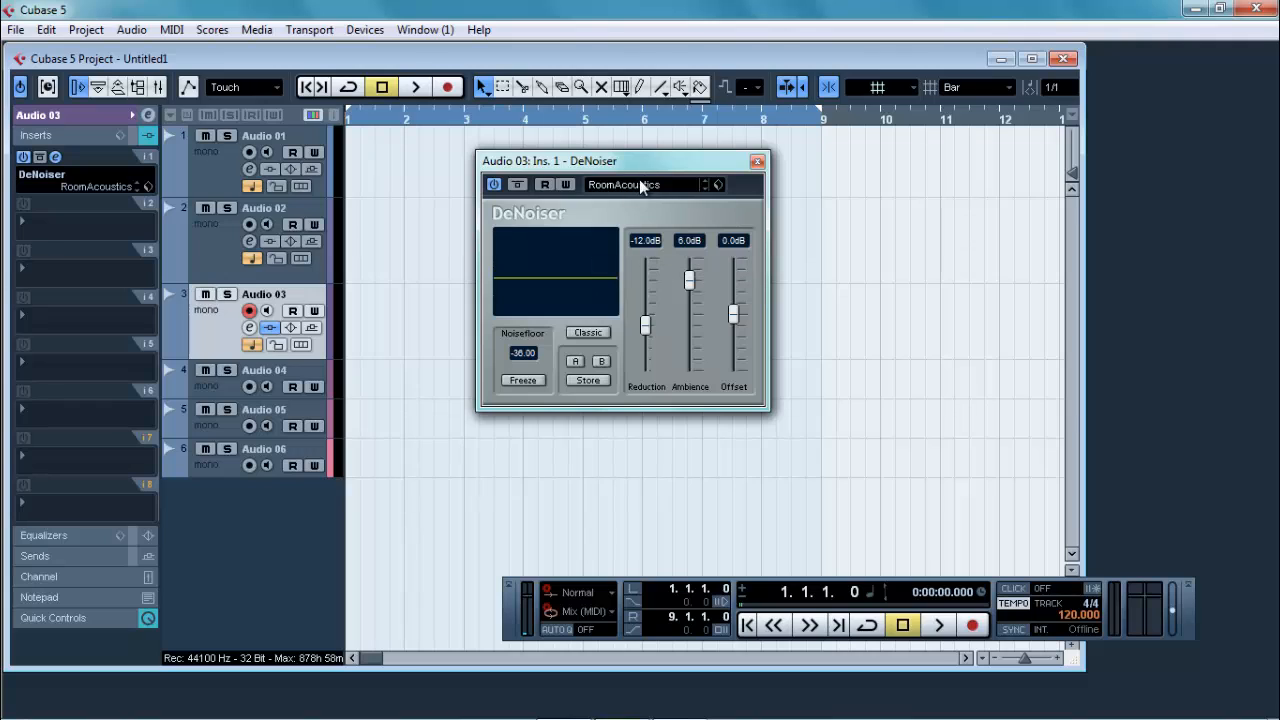
pyautogui.click(711, 182)
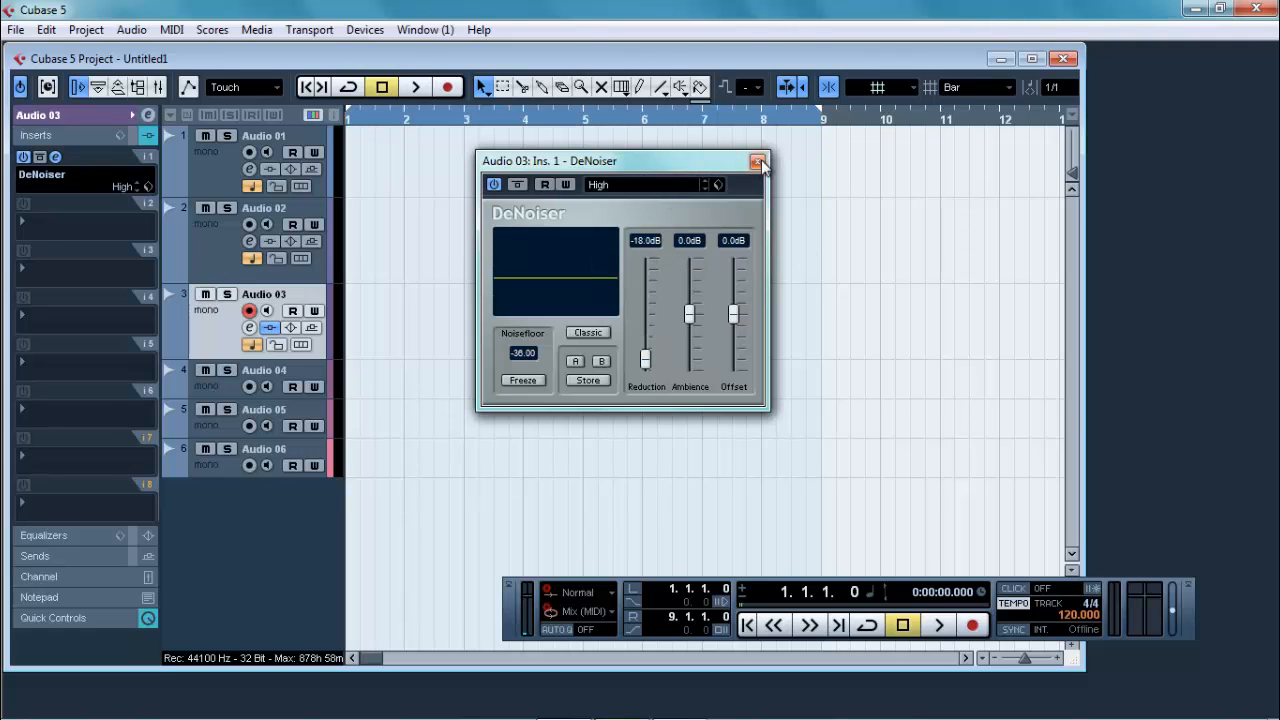
pyautogui.click(757, 161)
# Step: Load the Compressor dynamics effect into Audio 03's second insert slot and apply its Picking Guitar 1 preset
pyautogui.click(82, 247)
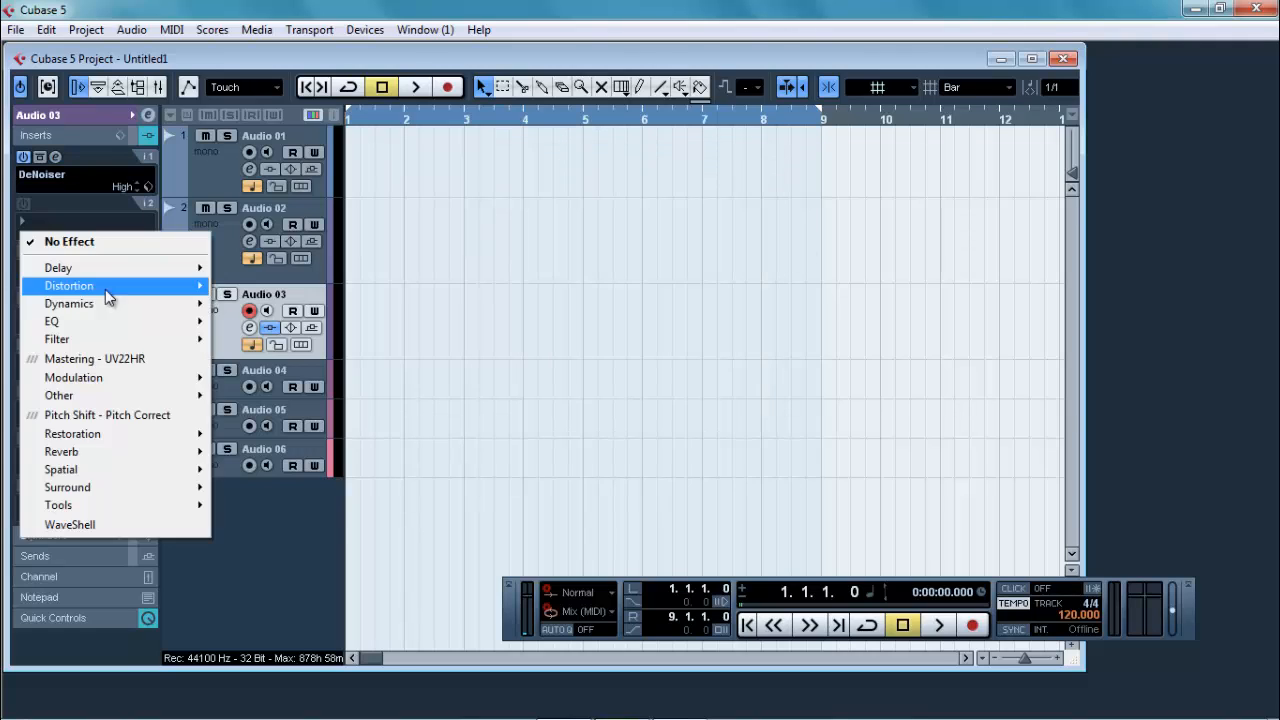
pyautogui.moveTo(112, 300)
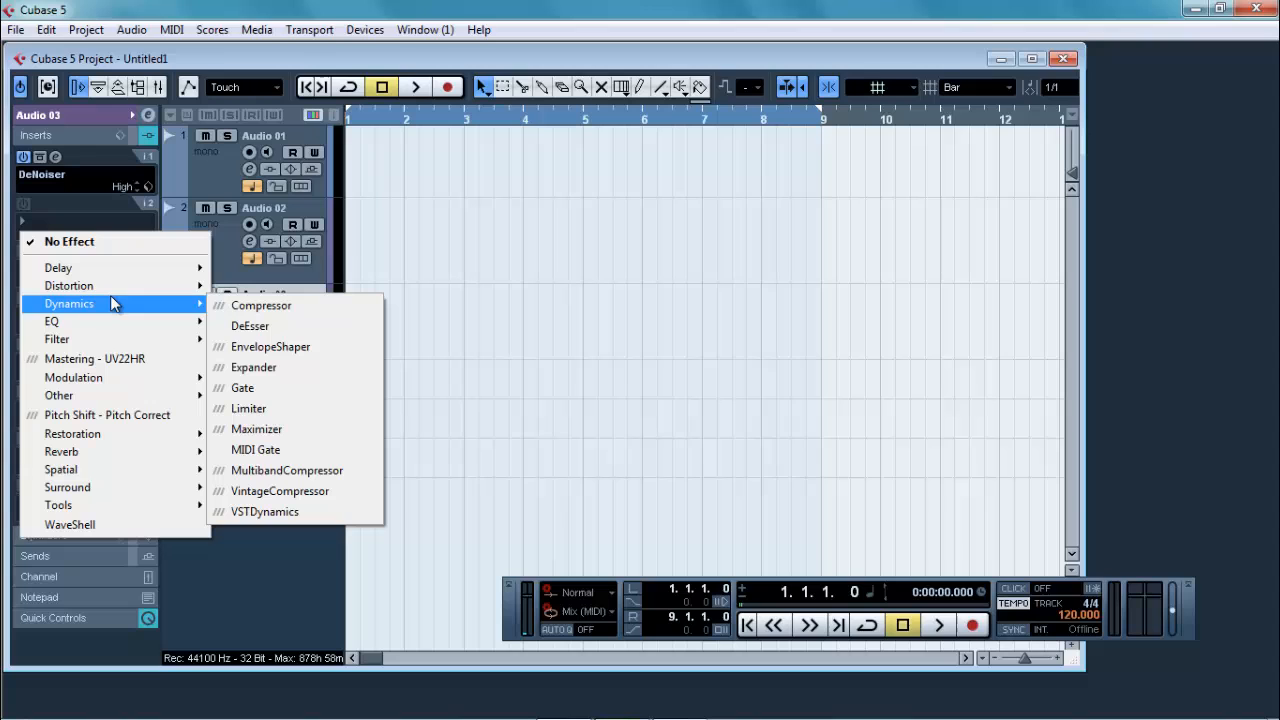
pyautogui.click(258, 308)
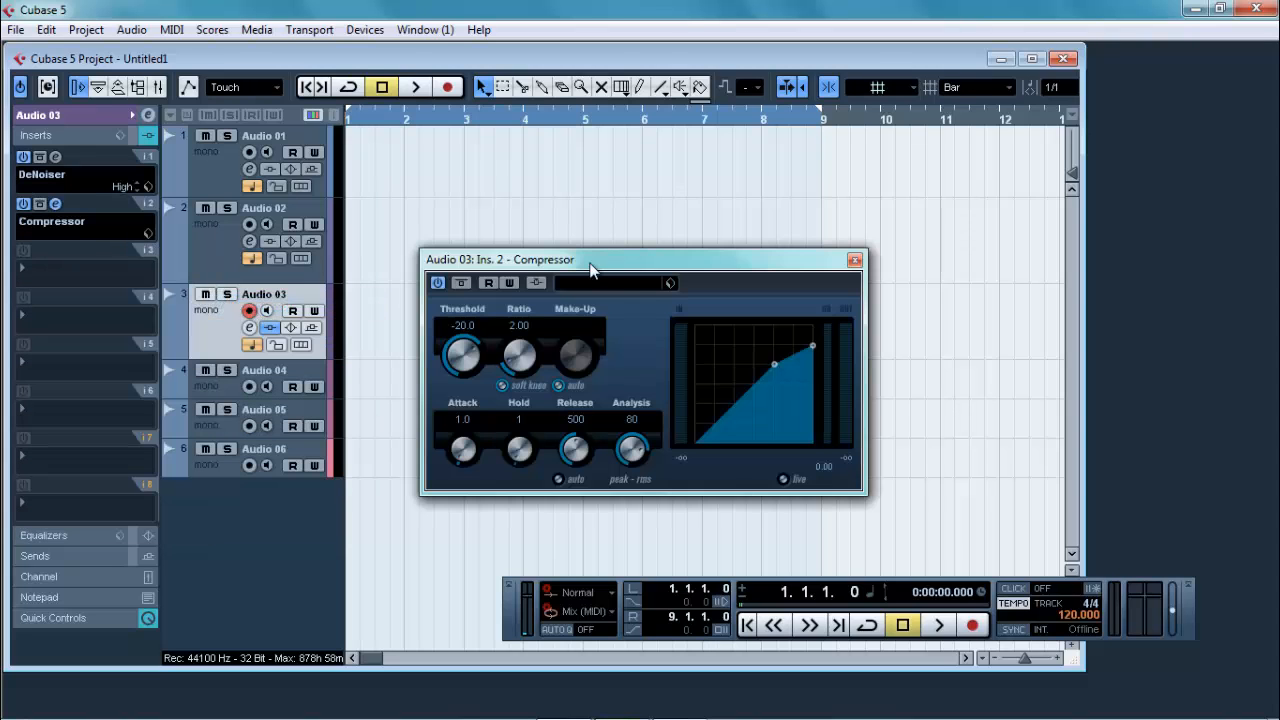
pyautogui.moveTo(577, 255); pyautogui.dragTo(584, 190)
pyautogui.click(596, 205)
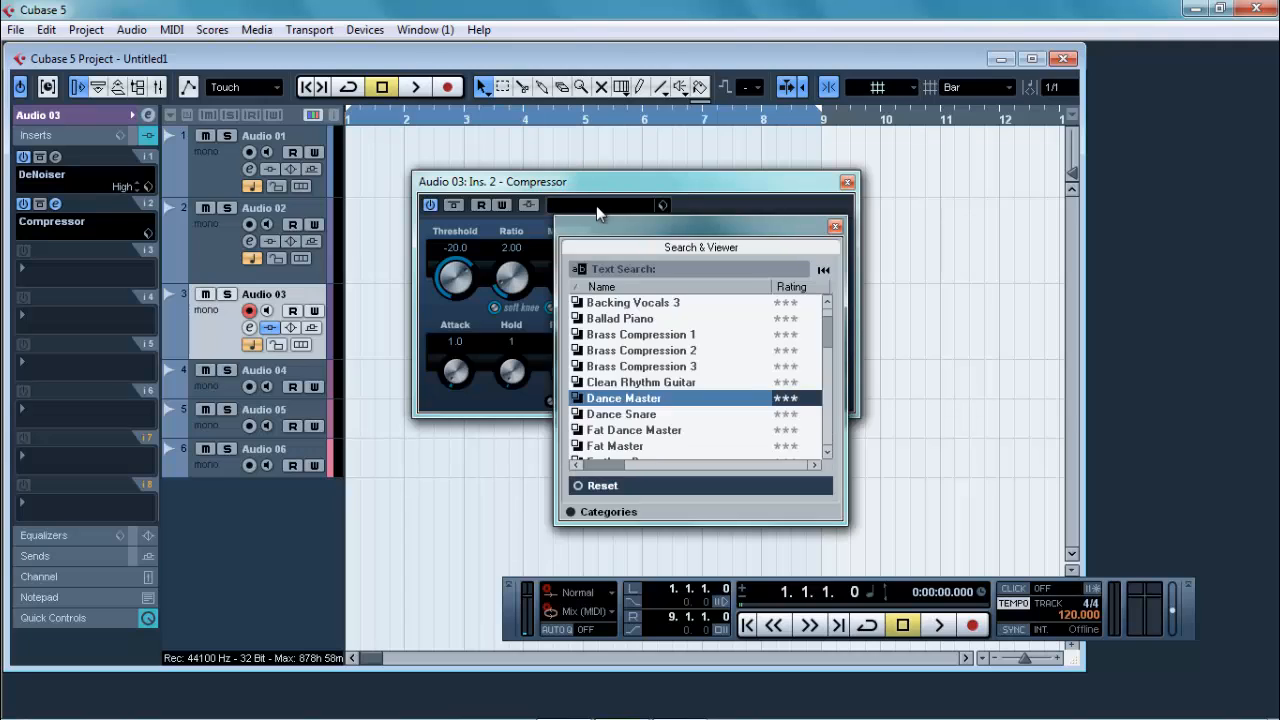
pyautogui.moveTo(825, 330); pyautogui.dragTo(822, 378)
pyautogui.click(819, 382)
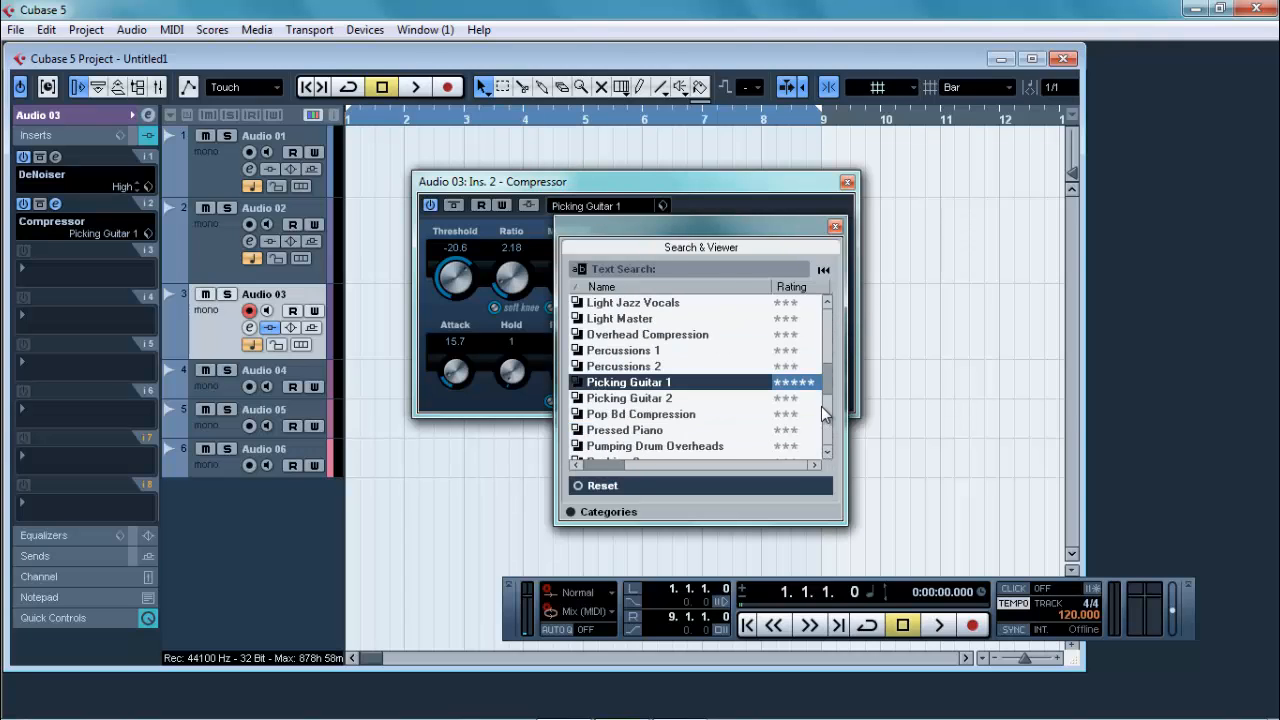
pyautogui.click(835, 227)
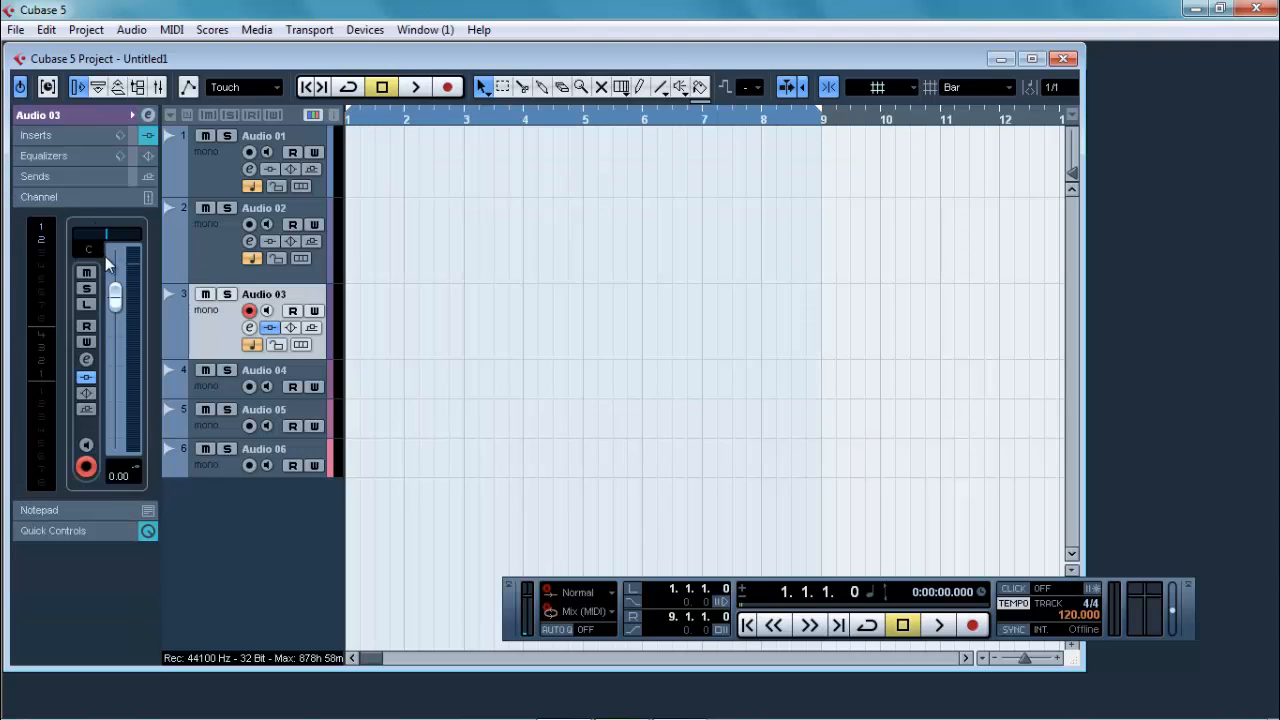
# Step: Set Audio 03's channel volume to -5.00, and switch the track's solo on and off
pyautogui.moveTo(115, 300); pyautogui.dragTo(116, 326)
pyautogui.click(123, 477)
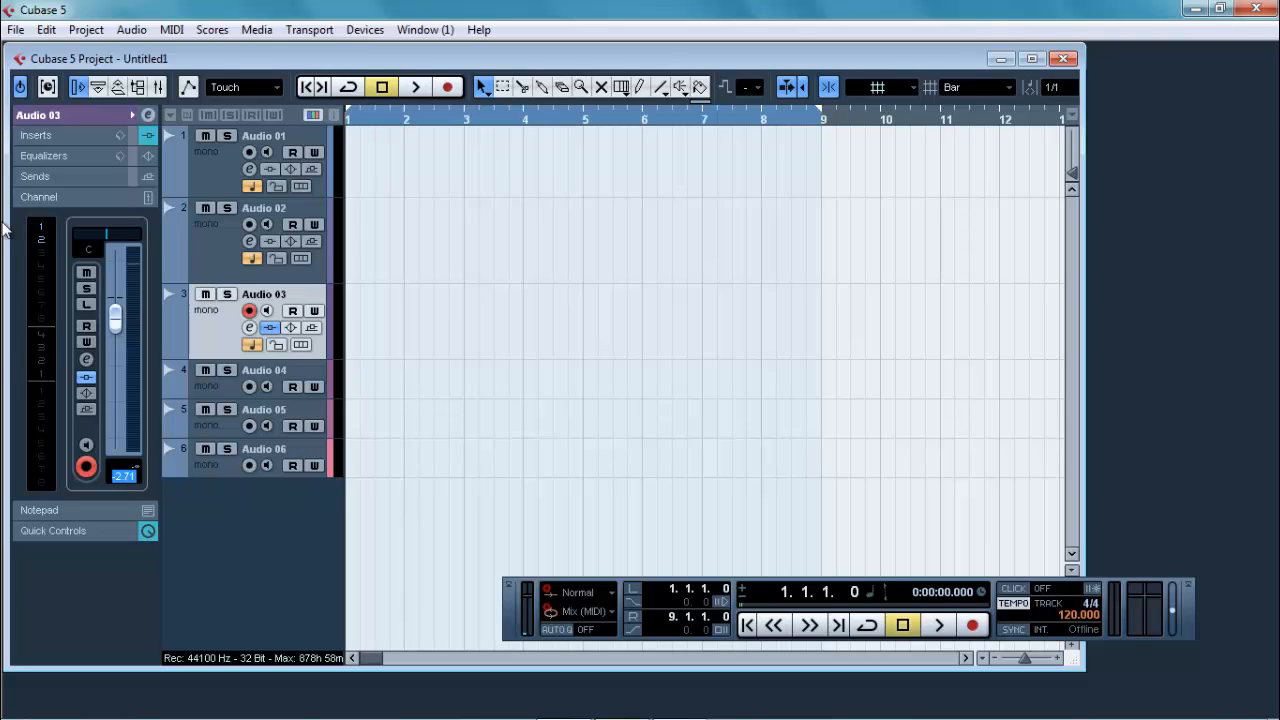
pyautogui.write('-5')
pyautogui.press('Return')
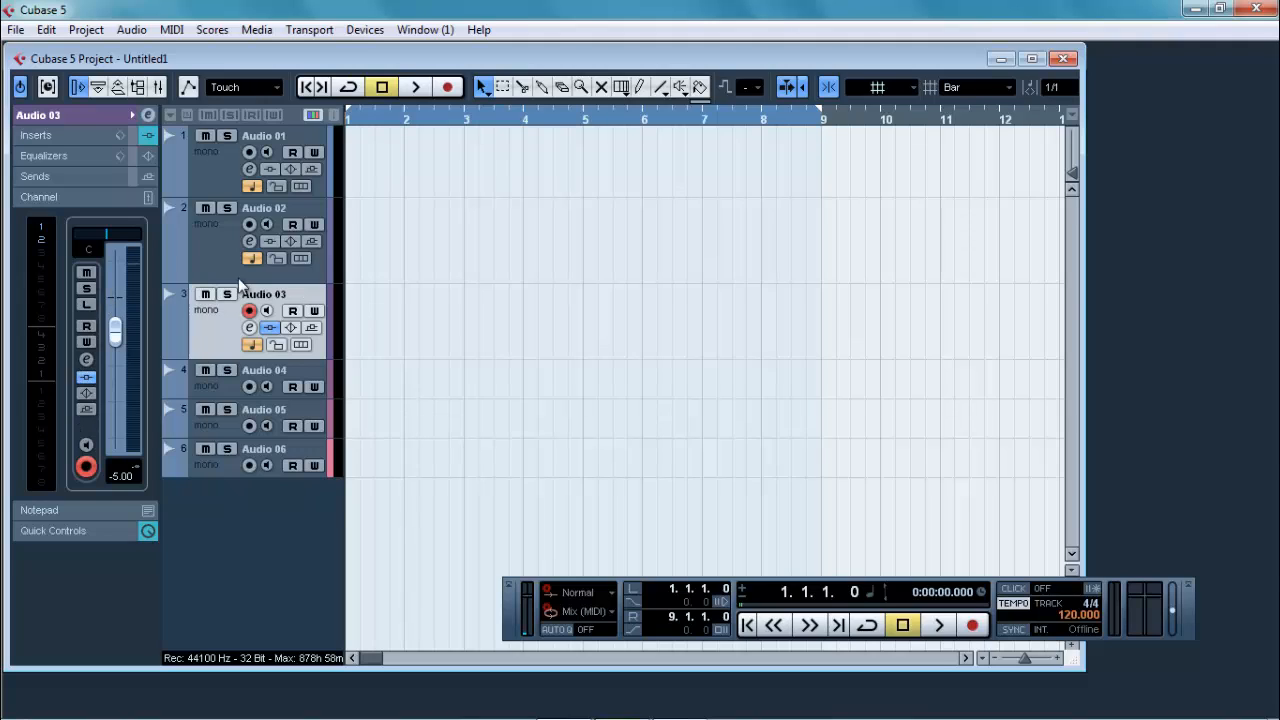
pyautogui.click(86, 290)
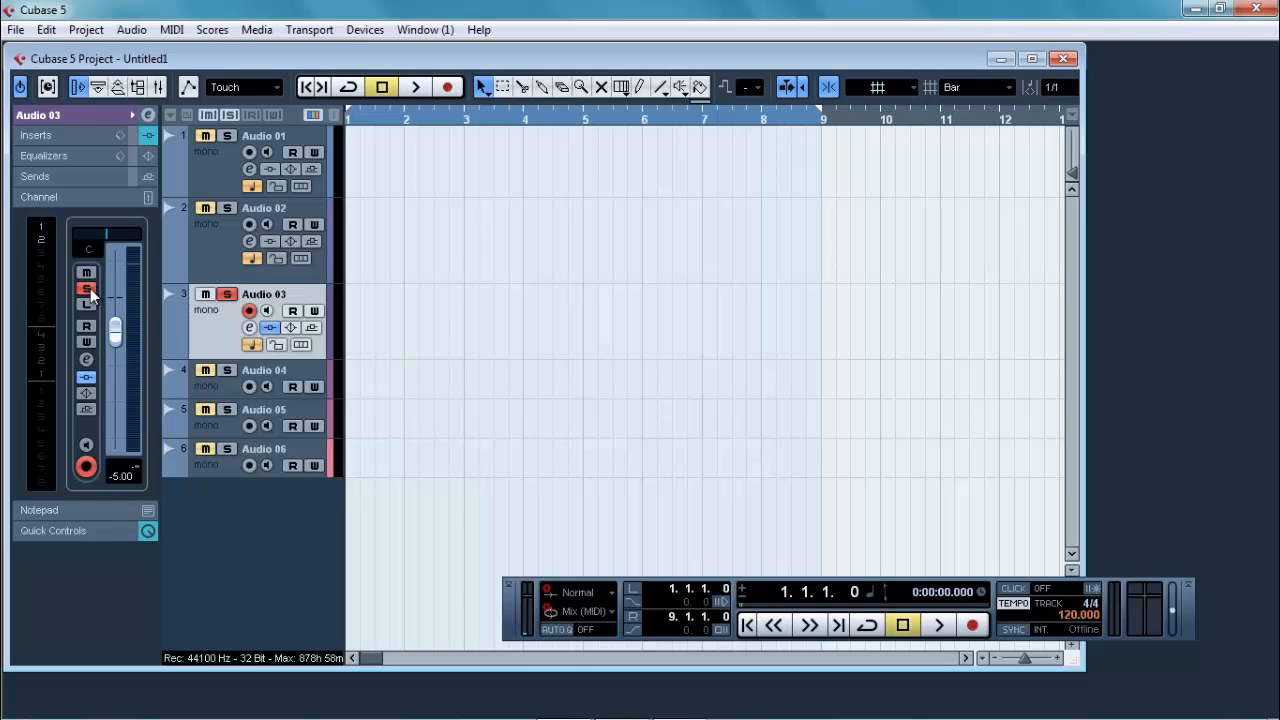
pyautogui.click(87, 290)
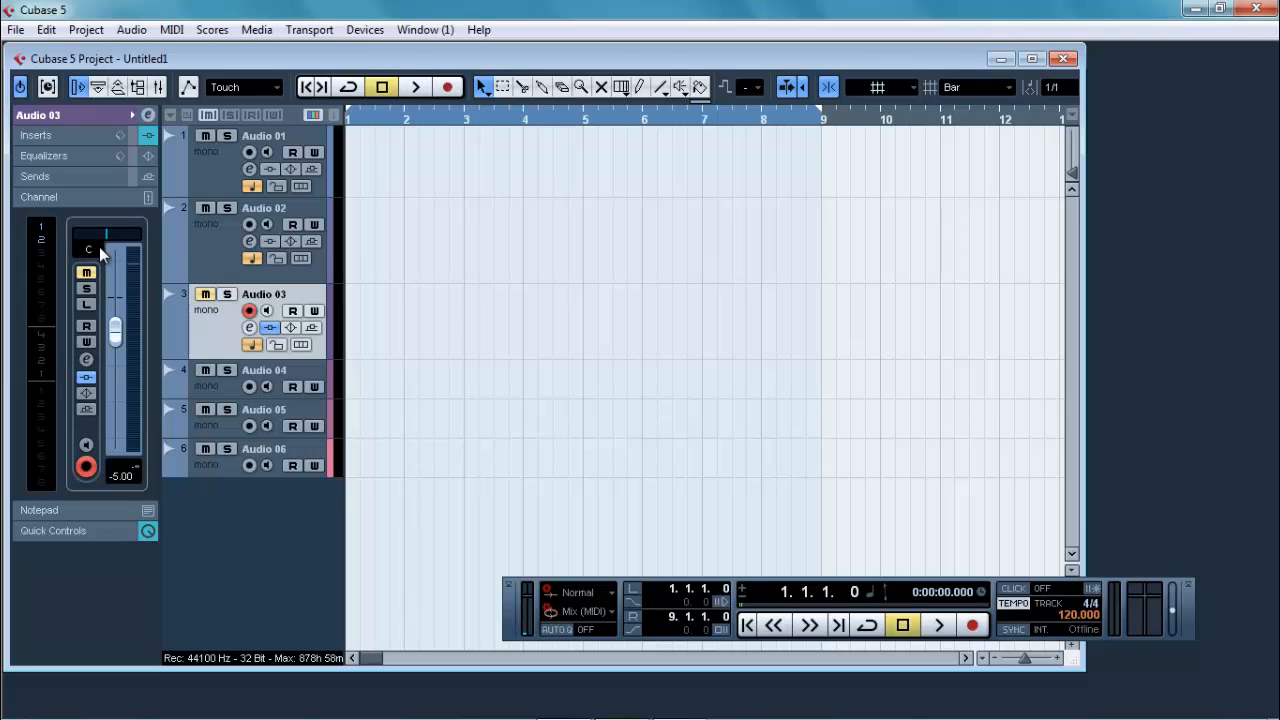
# Step: Add a folder track below Audio 03
pyautogui.rightClick(261, 185)
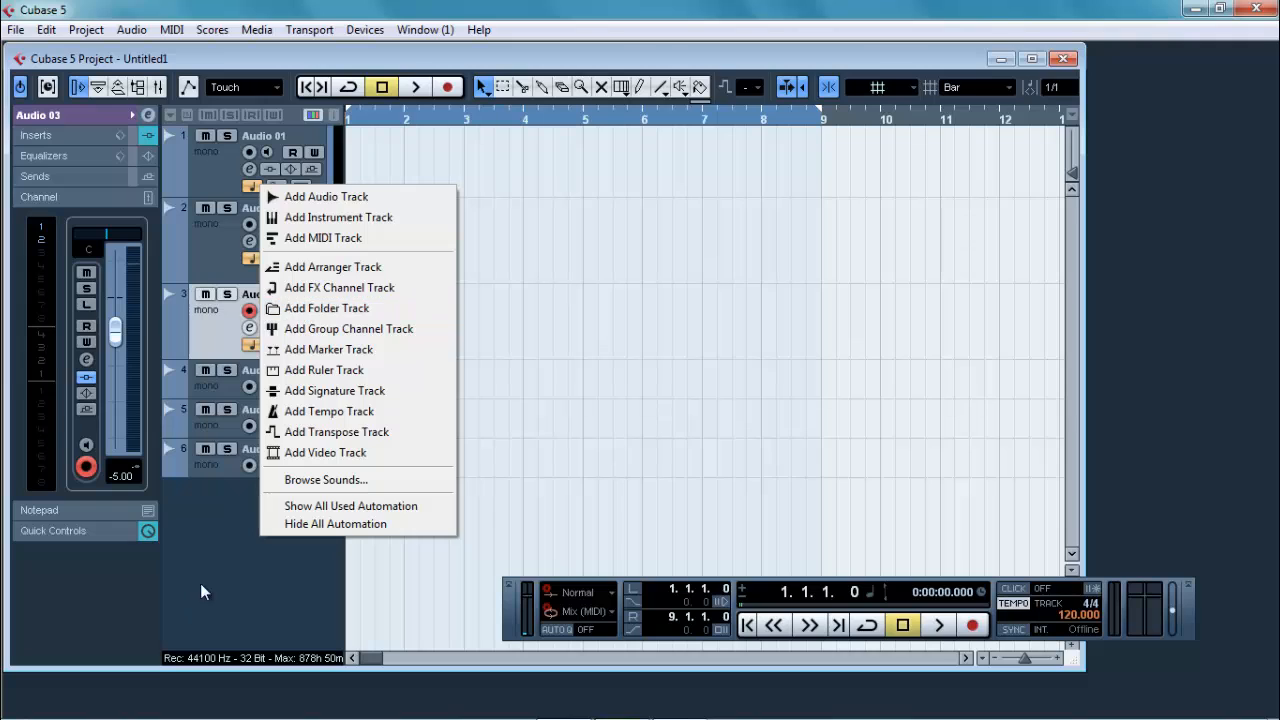
pyautogui.rightClick(210, 509)
pyautogui.click(264, 283)
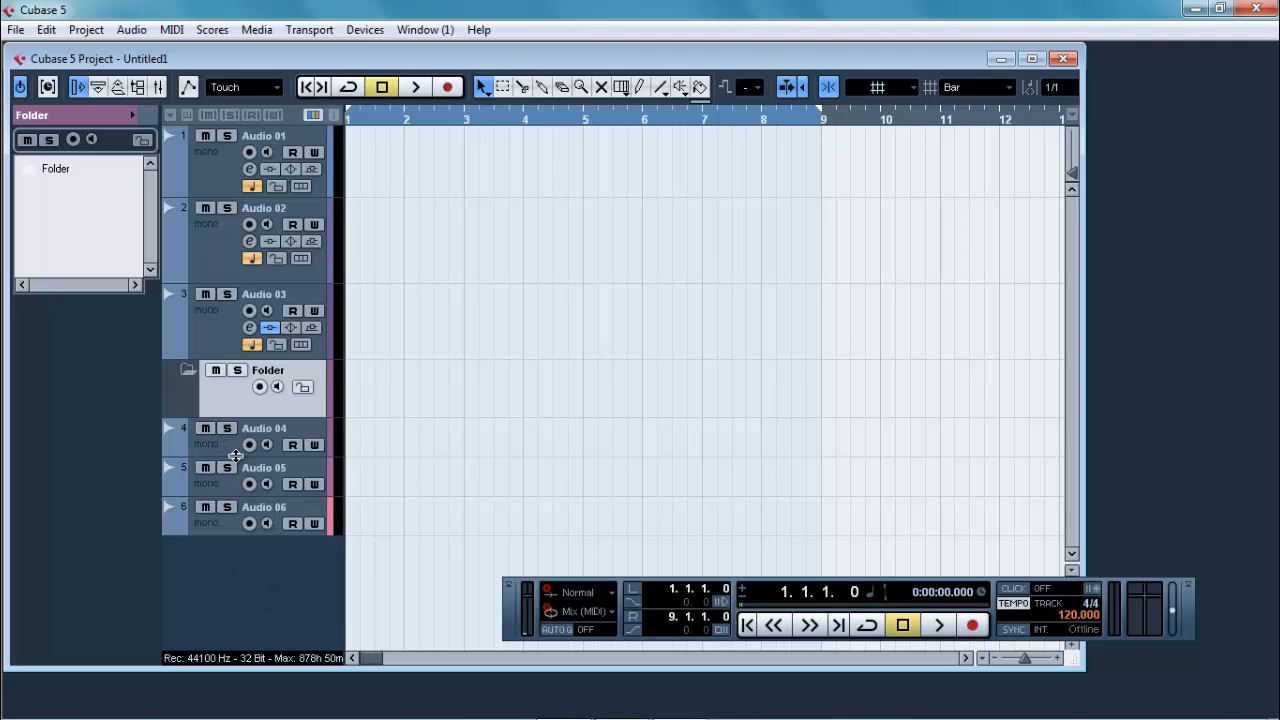
# Step: Select tracks Audio 04, Audio 05 and Audio 06 together and move them into the folder track
pyautogui.rightClick(275, 383)
pyautogui.click(227, 428)
pyautogui.click(227, 428)
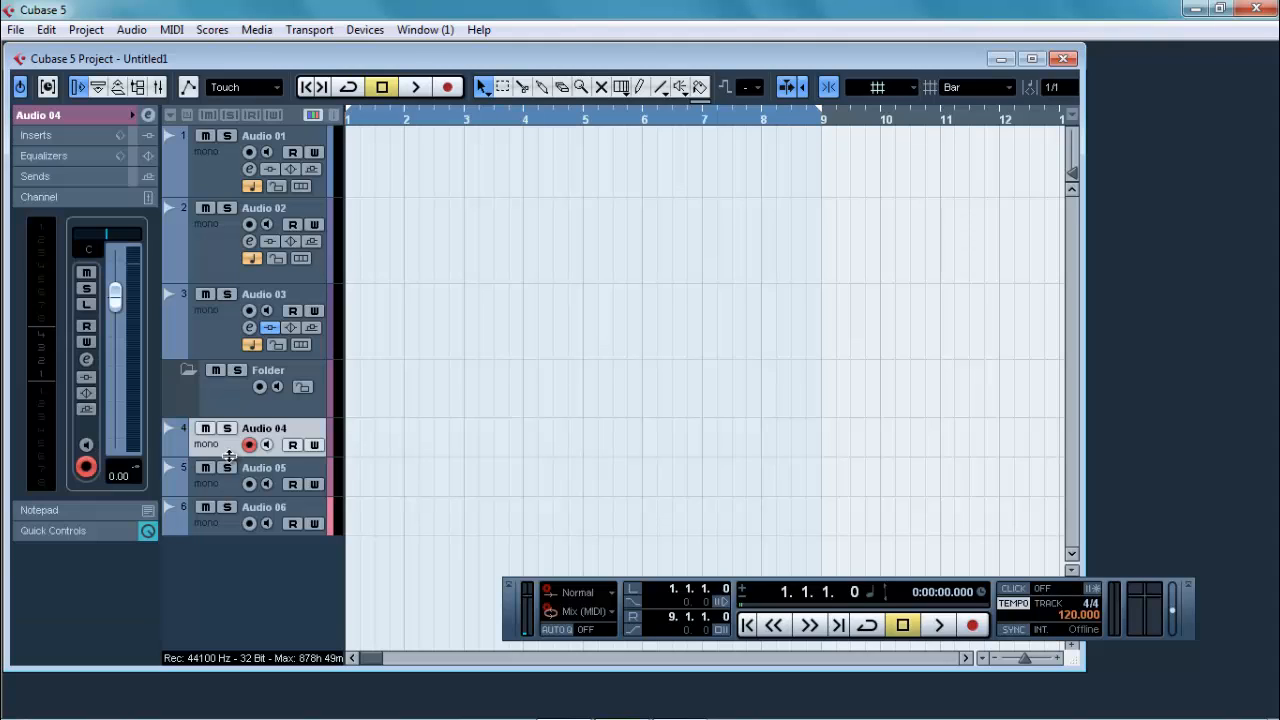
pyautogui.keyDown('shift'); pyautogui.click(236, 488); pyautogui.keyUp('shift')
pyautogui.keyDown('shift'); pyautogui.click(238, 521); pyautogui.keyUp('shift')
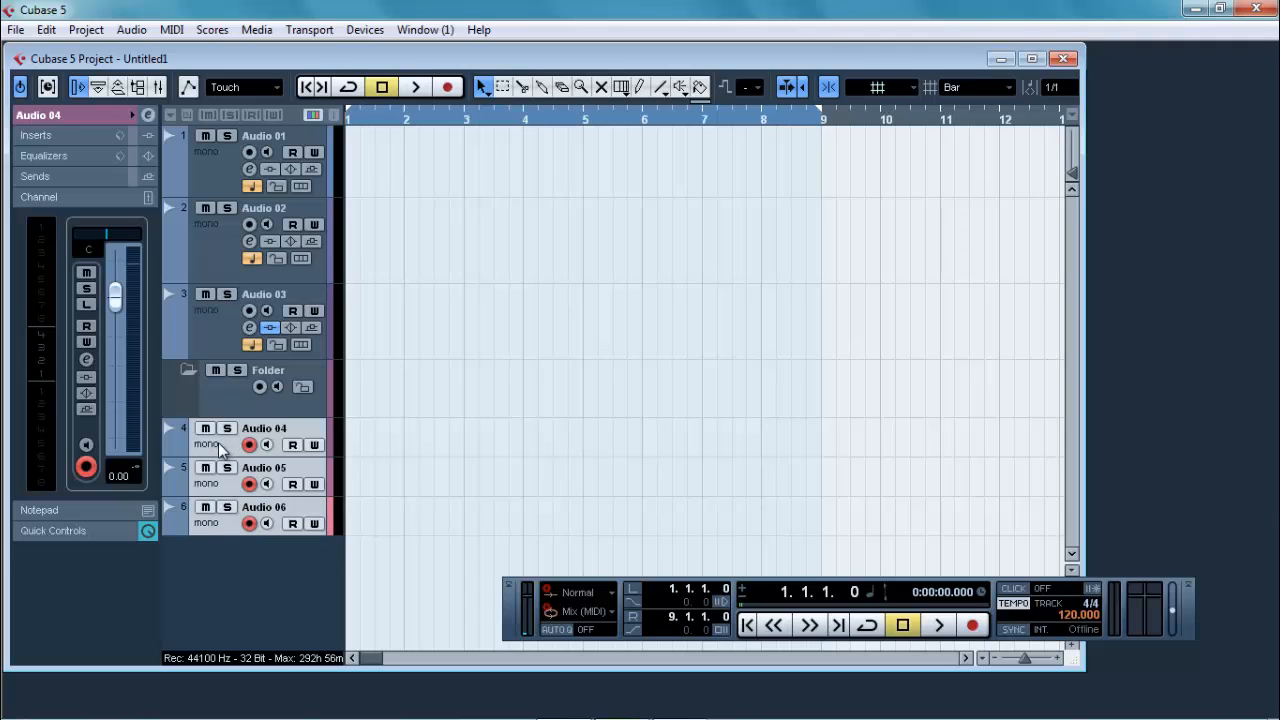
pyautogui.moveTo(220, 447); pyautogui.dragTo(200, 393)
pyautogui.moveTo(201, 393); pyautogui.dragTo(201, 394)
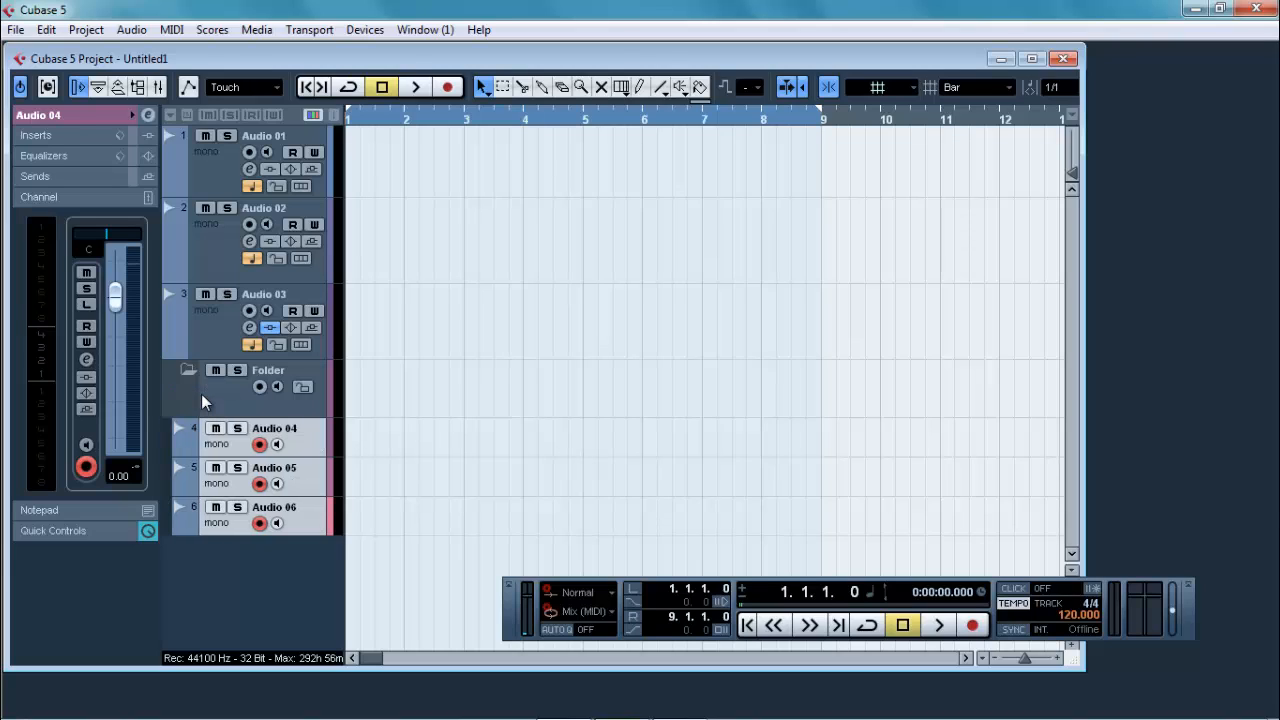
# Step: Show the settings of Audio 04 through the folder's track list and reselect Audio 03
pyautogui.click(221, 396)
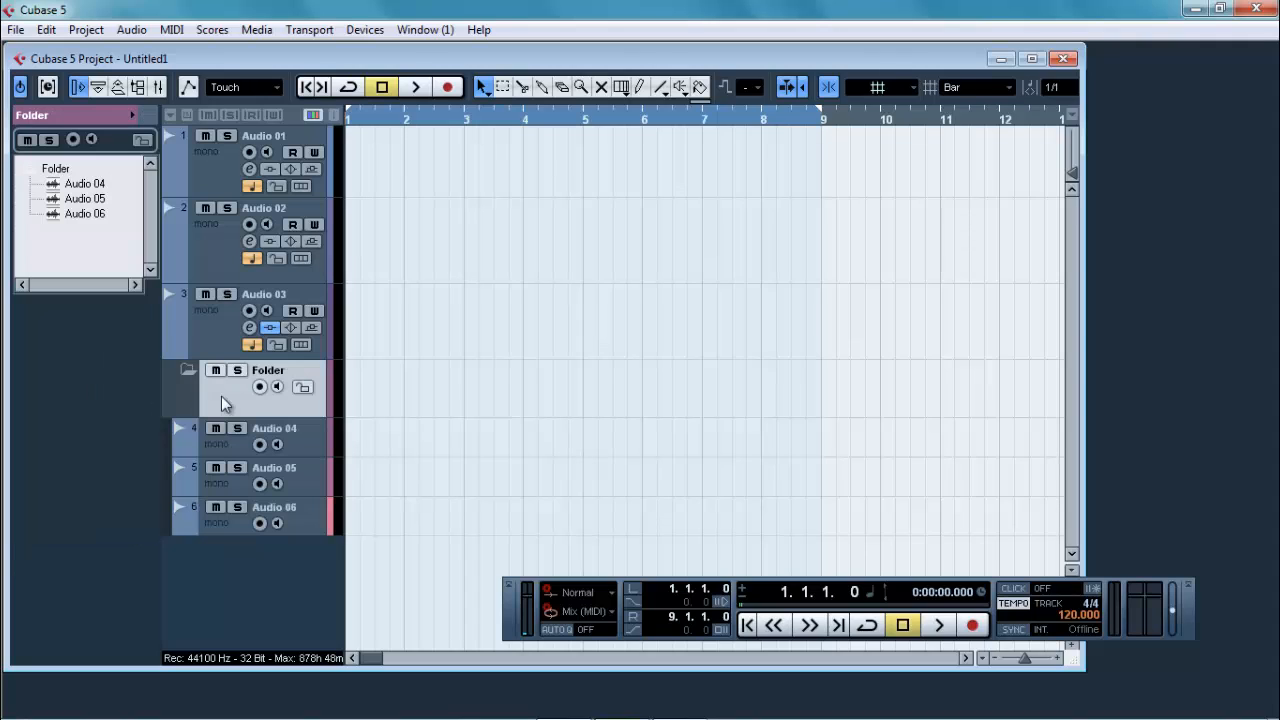
pyautogui.click(80, 186)
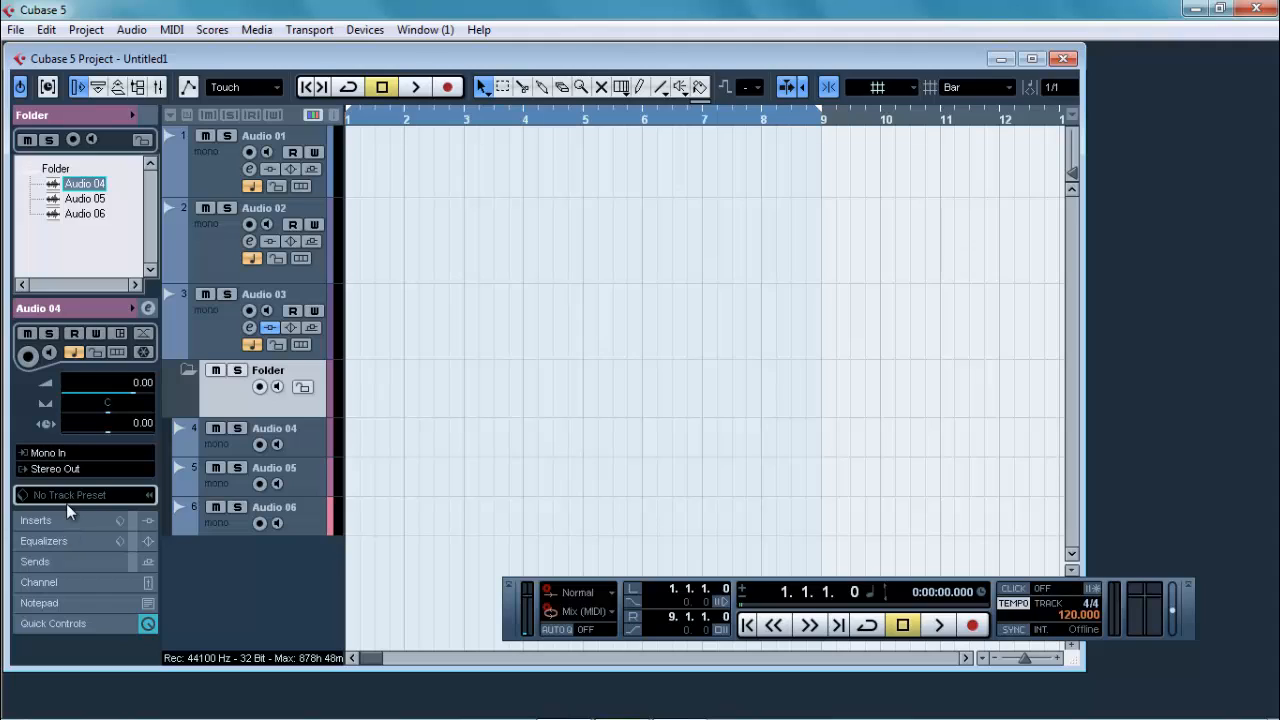
pyautogui.click(221, 320)
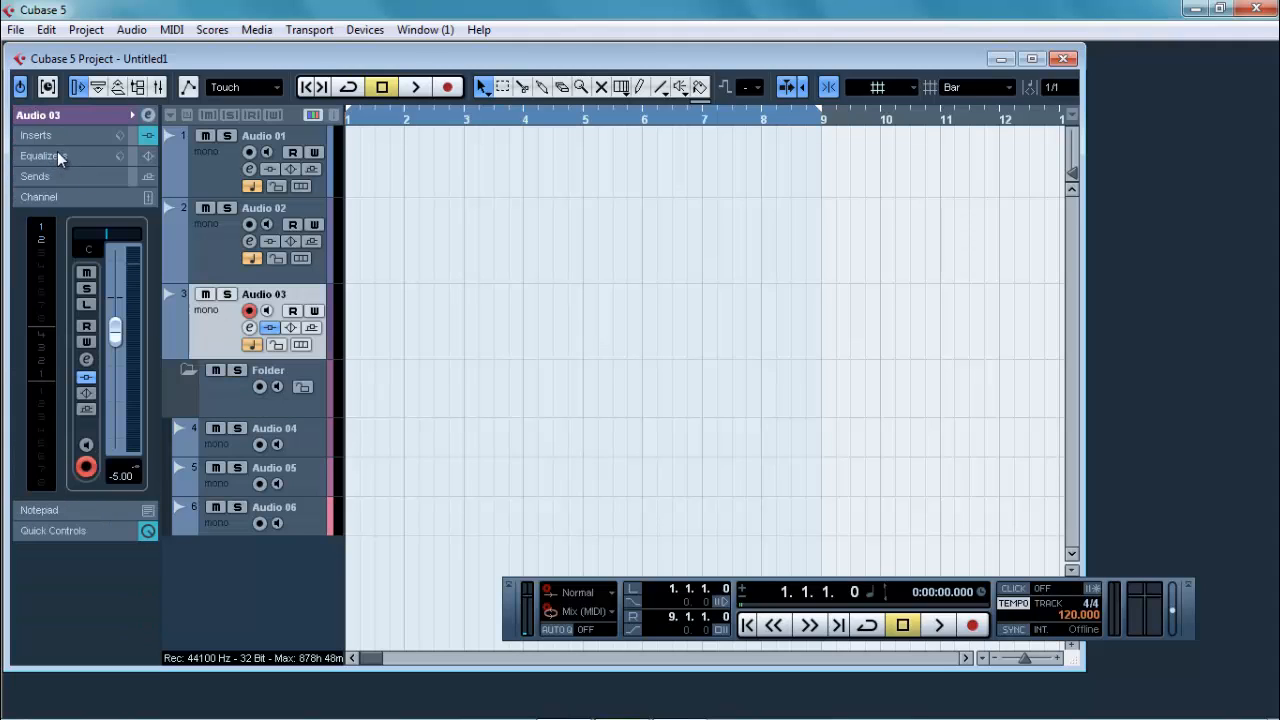
# Step: Add a mono FX channel track using the REVerence reverb effect
pyautogui.rightClick(243, 562)
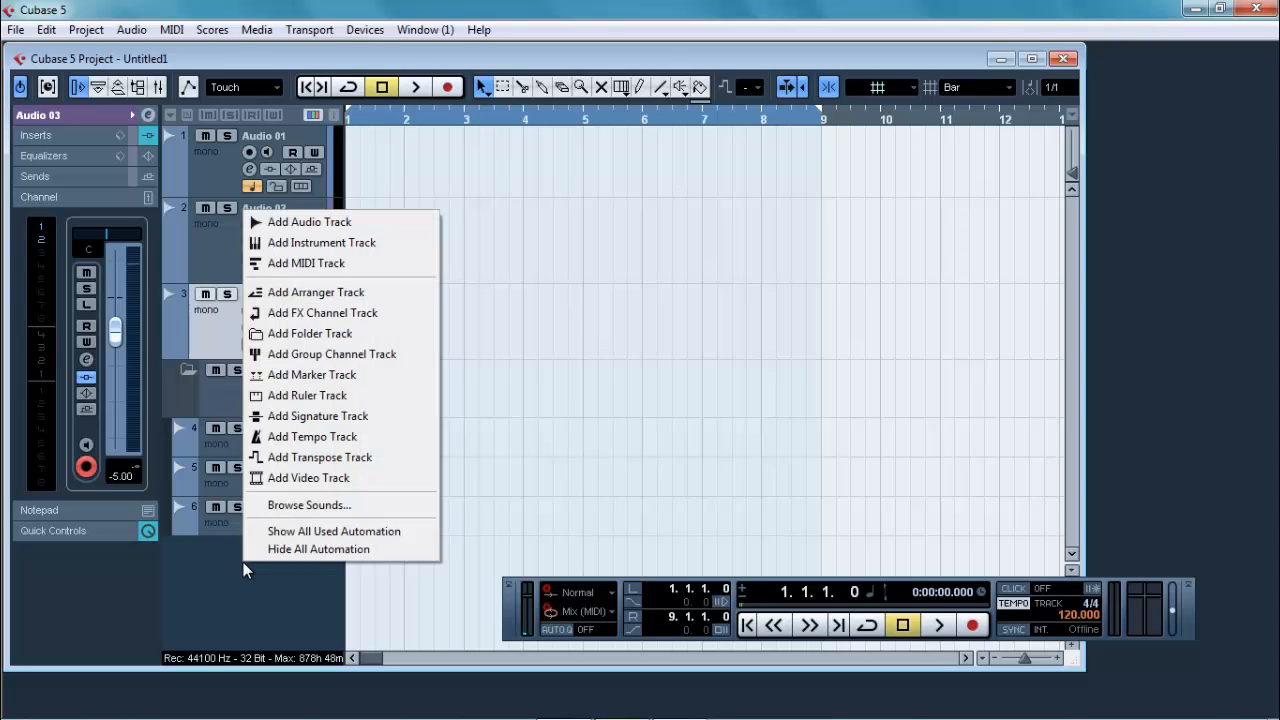
pyautogui.click(360, 314)
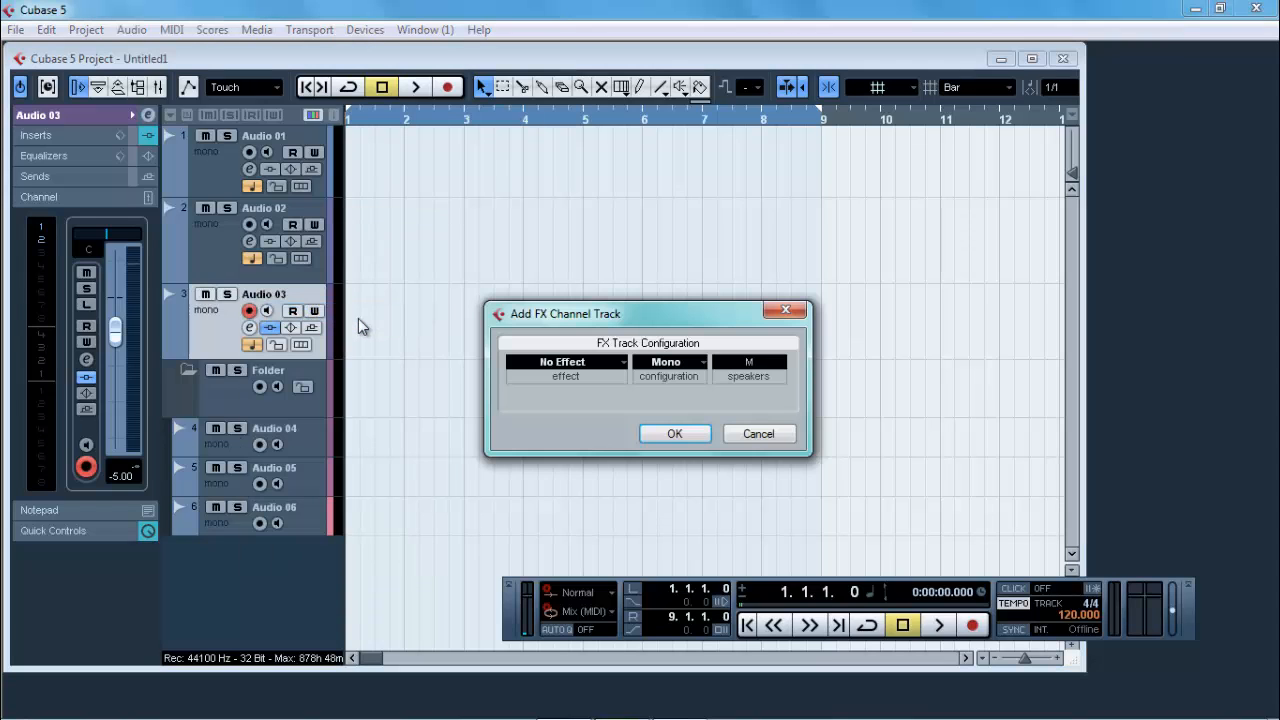
pyautogui.click(615, 364)
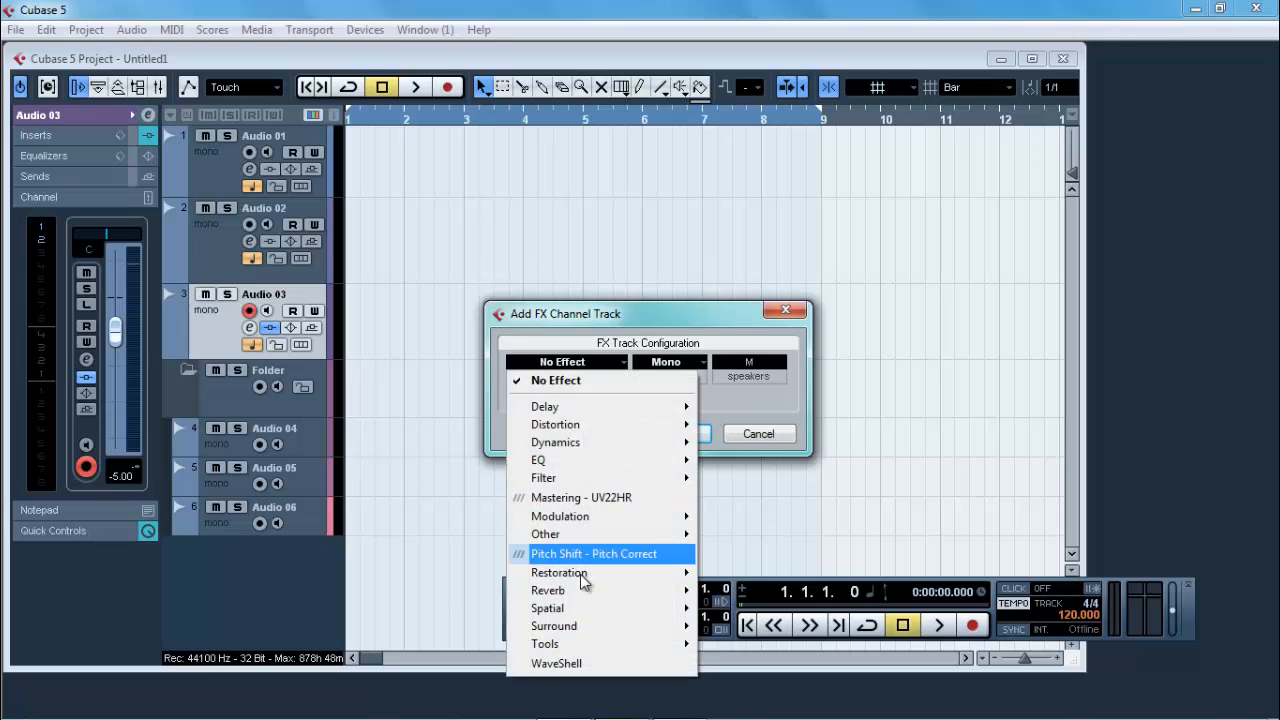
pyautogui.moveTo(620, 591)
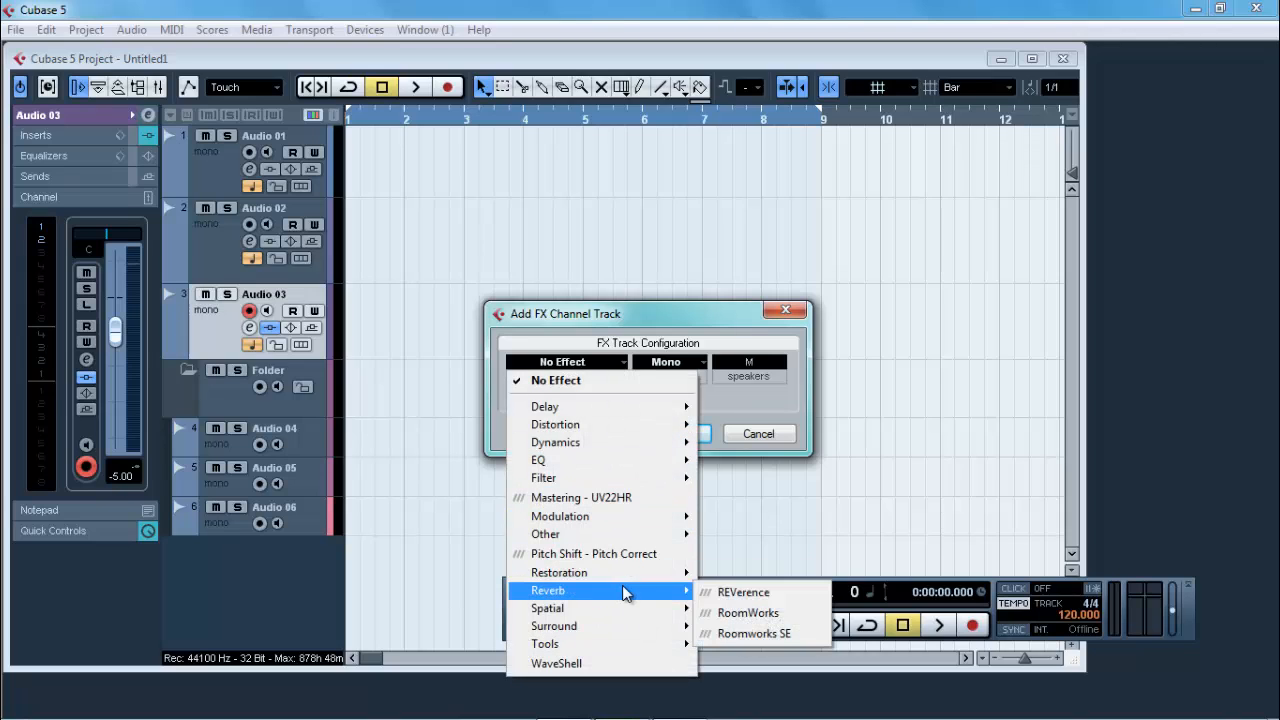
pyautogui.click(758, 592)
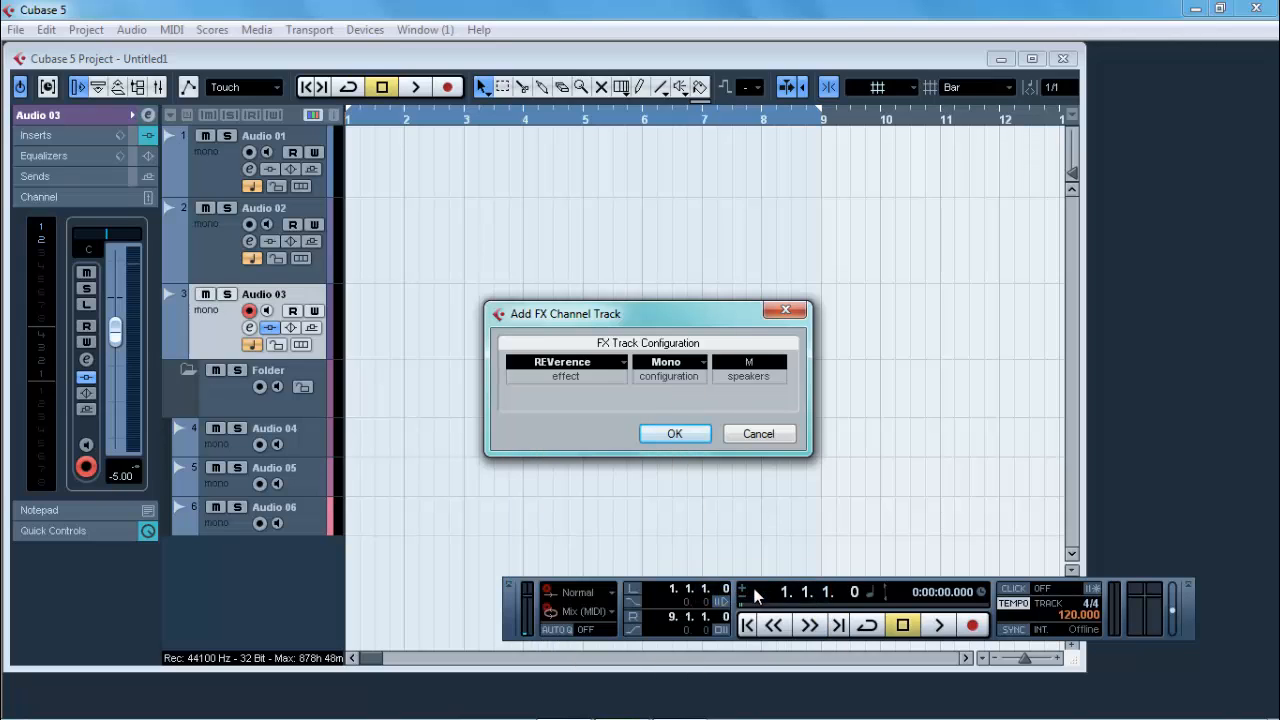
pyautogui.click(673, 436)
# Step: Apply the LA Studio preset to REVerence, set its Mix to 5 and close the effect window
pyautogui.click(373, 304)
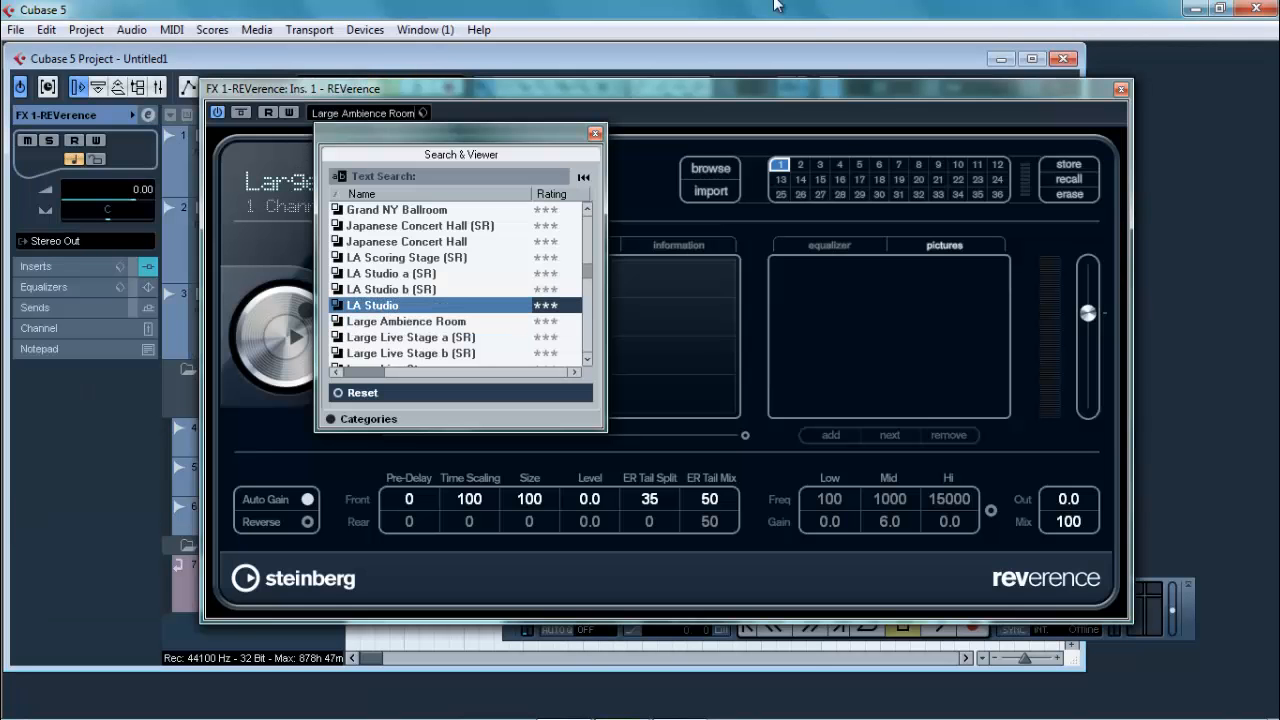
pyautogui.click(595, 134)
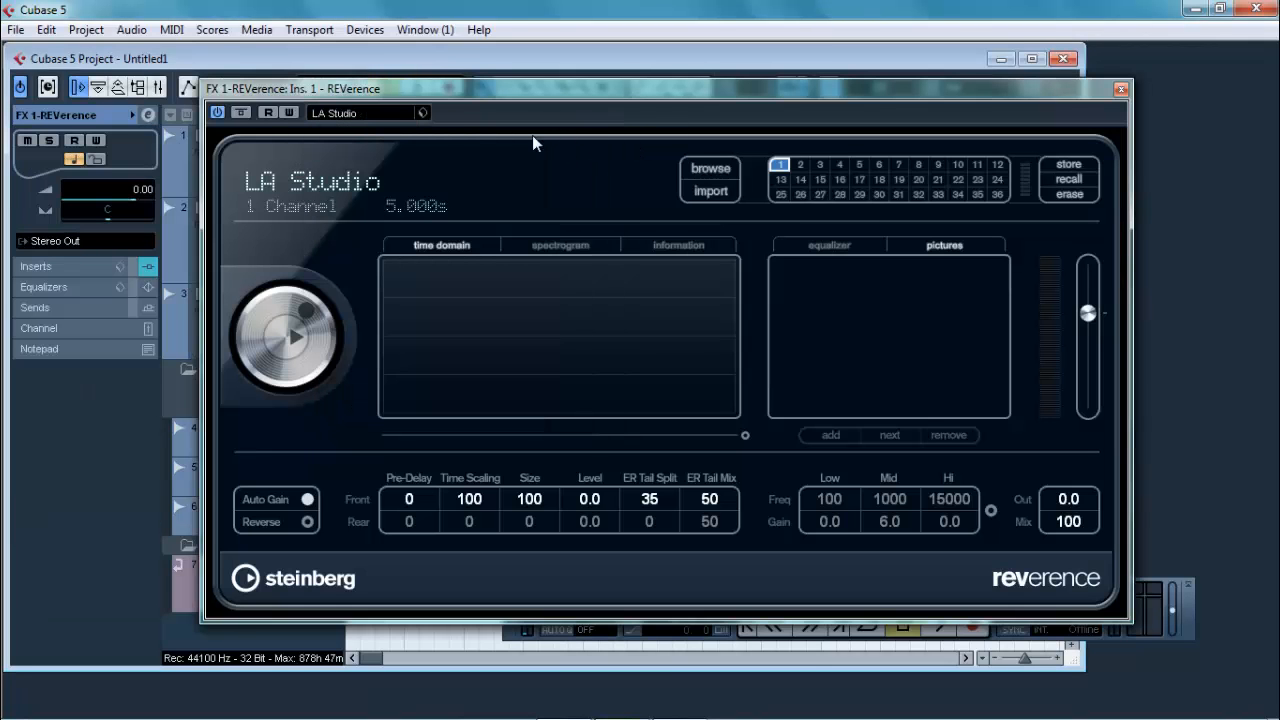
pyautogui.doubleClick(1070, 524)
pyautogui.write('5')
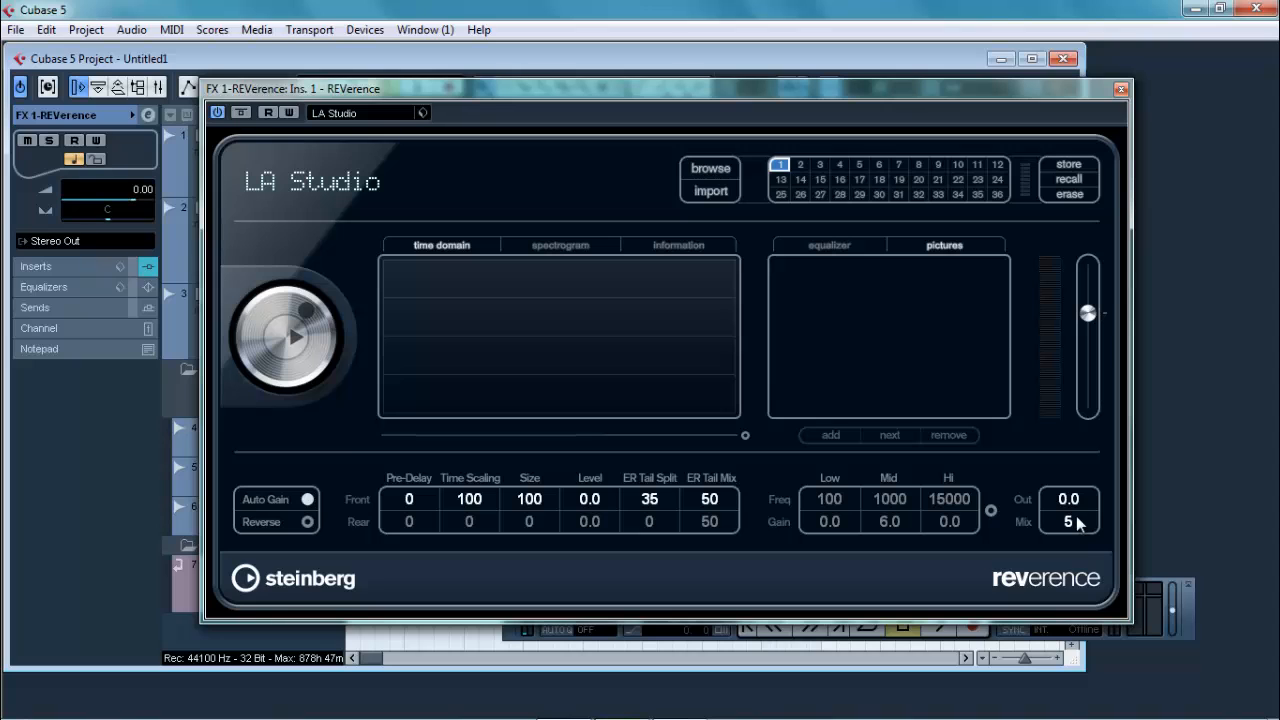
pyautogui.click(1119, 88)
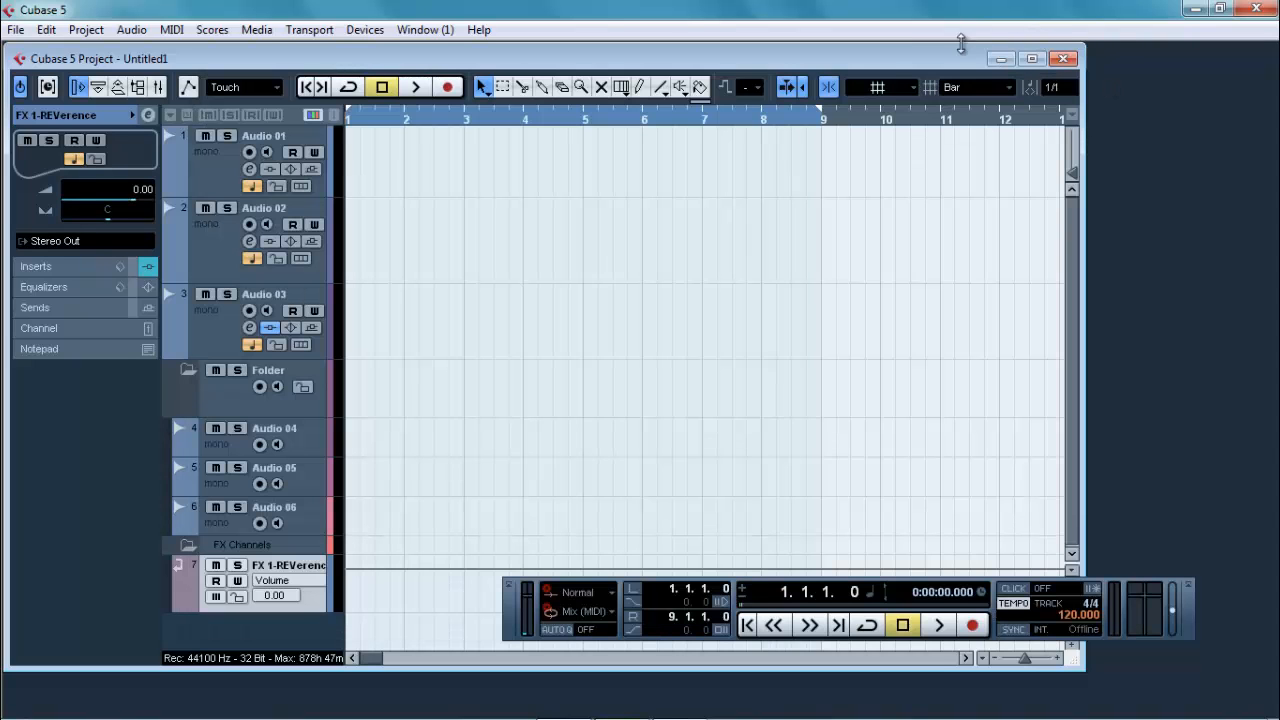
# Step: Maximize the project window, route Audio 04's first send to FX 1-REVerence and activate that send
pyautogui.doubleClick(877, 56)
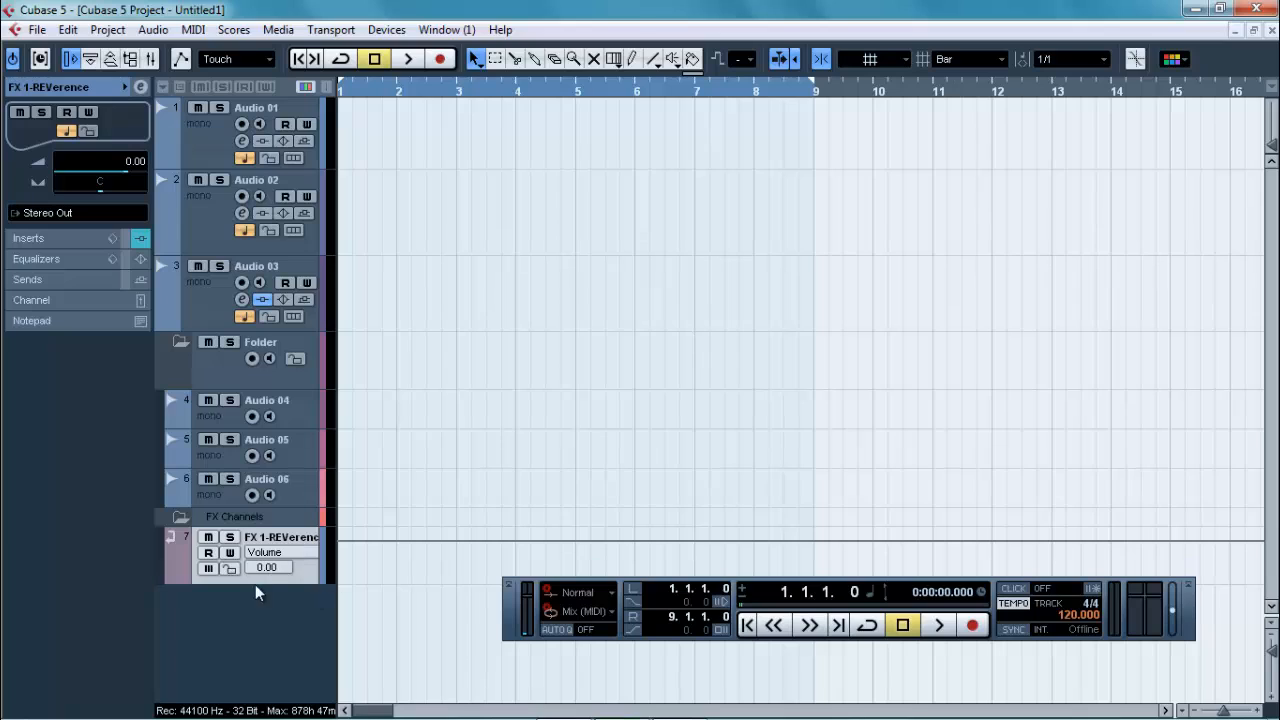
pyautogui.click(205, 421)
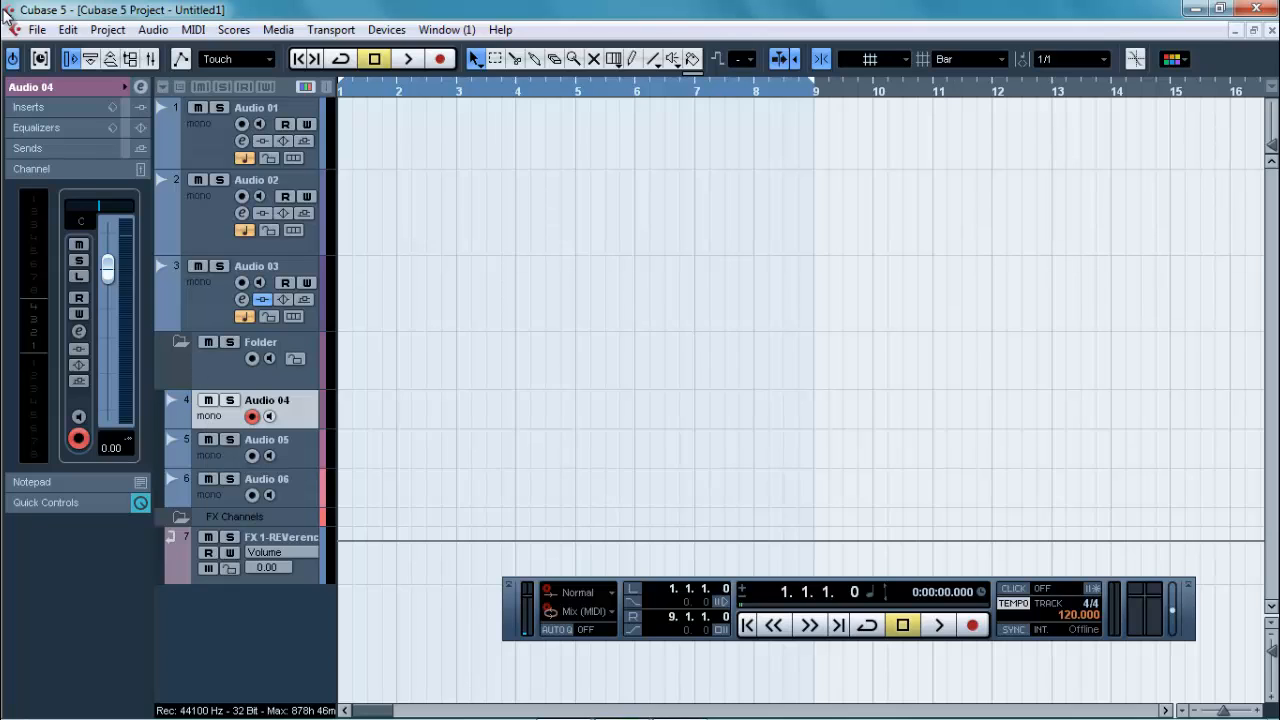
pyautogui.click(27, 148)
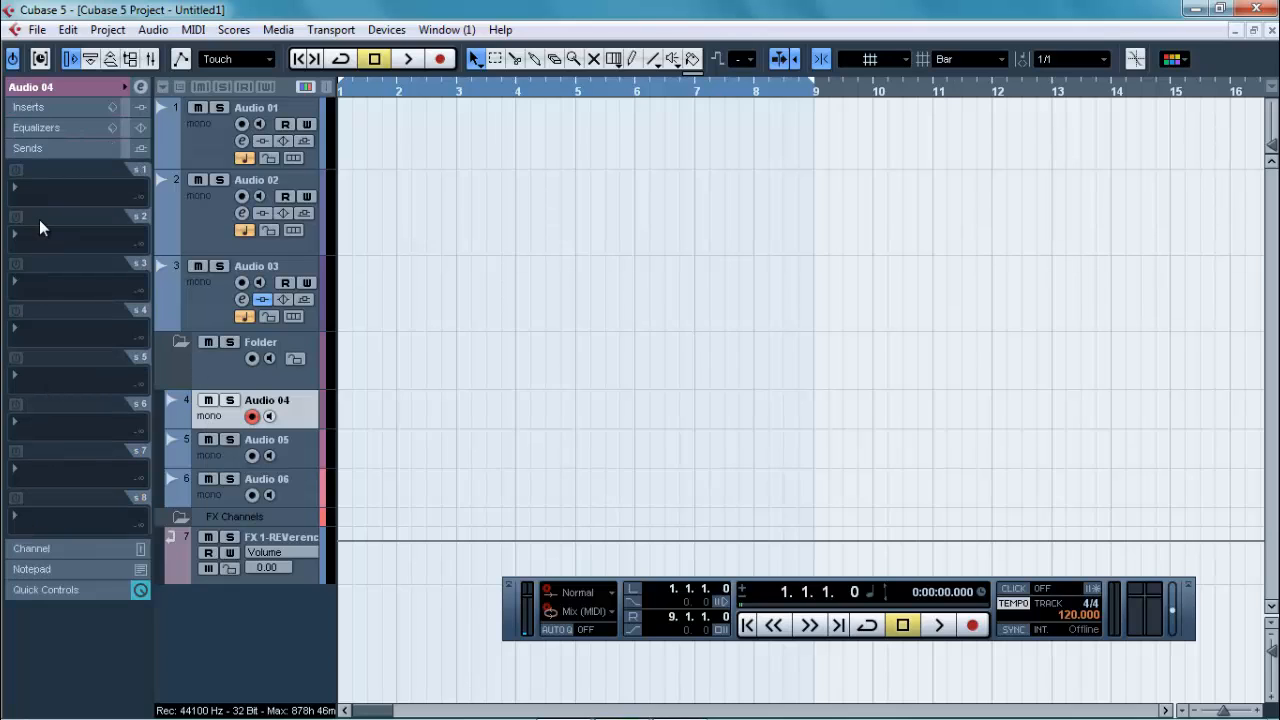
pyautogui.click(39, 190)
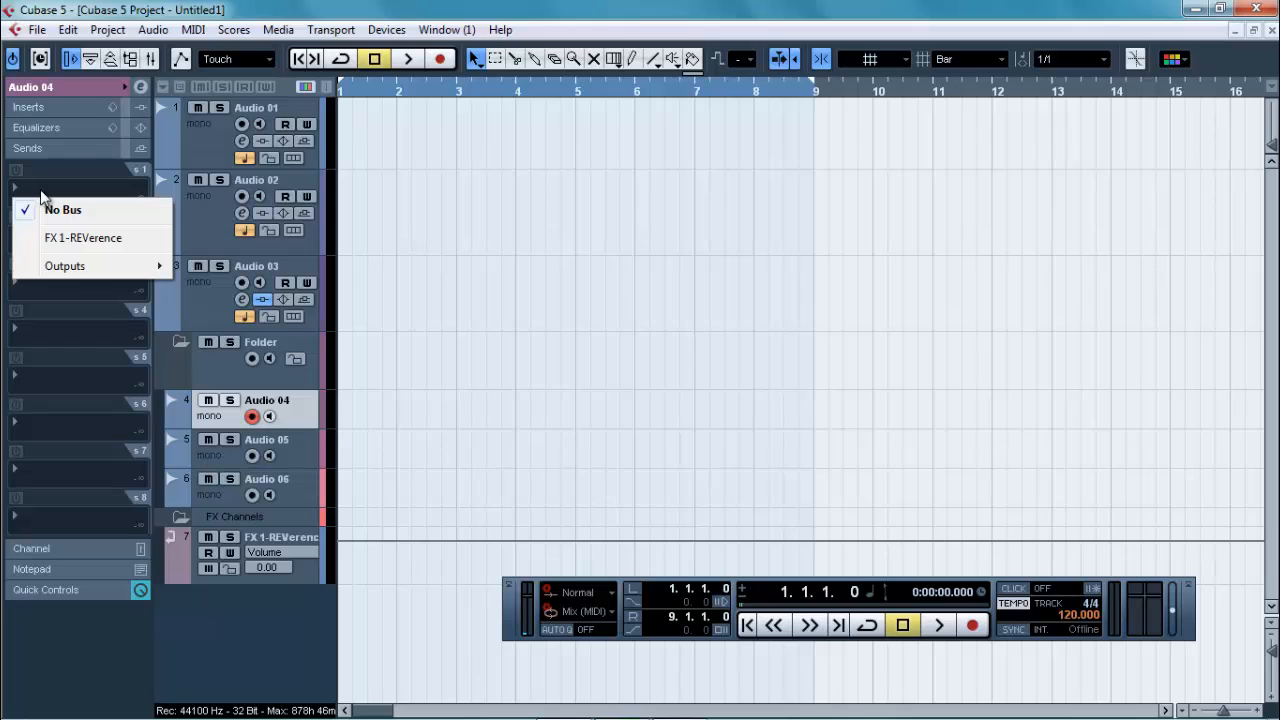
pyautogui.click(82, 240)
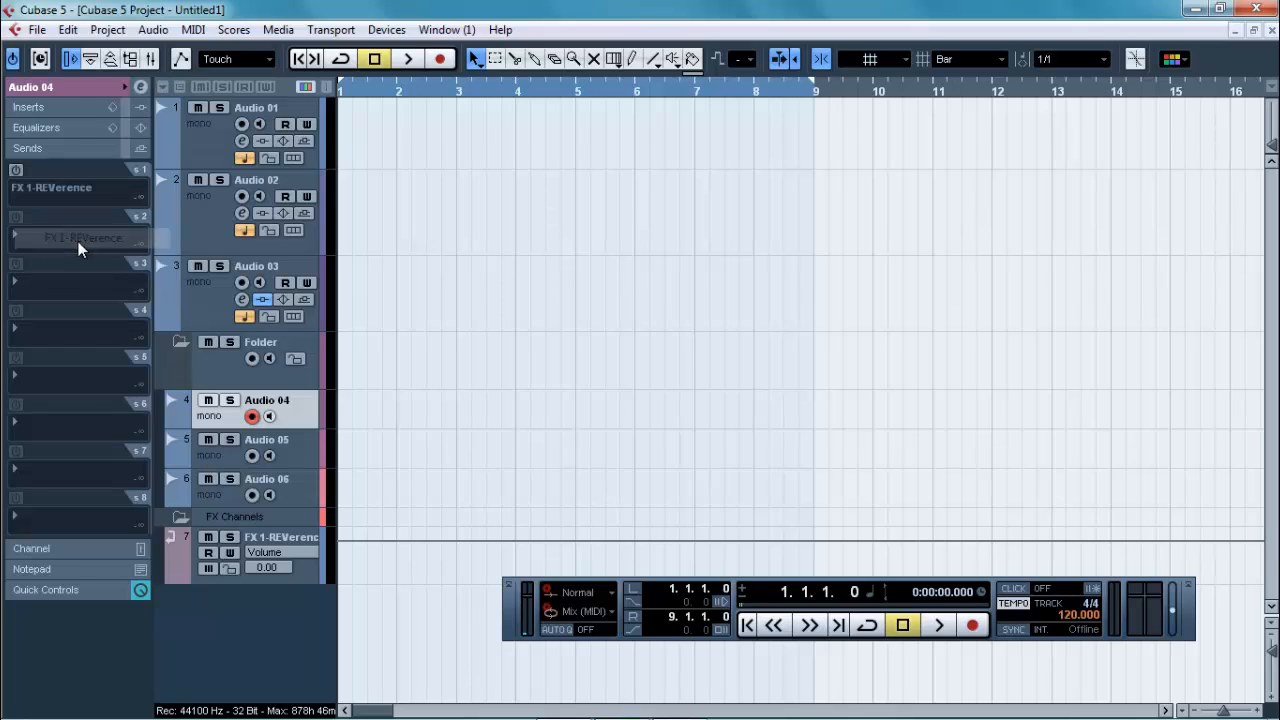
pyautogui.click(16, 170)
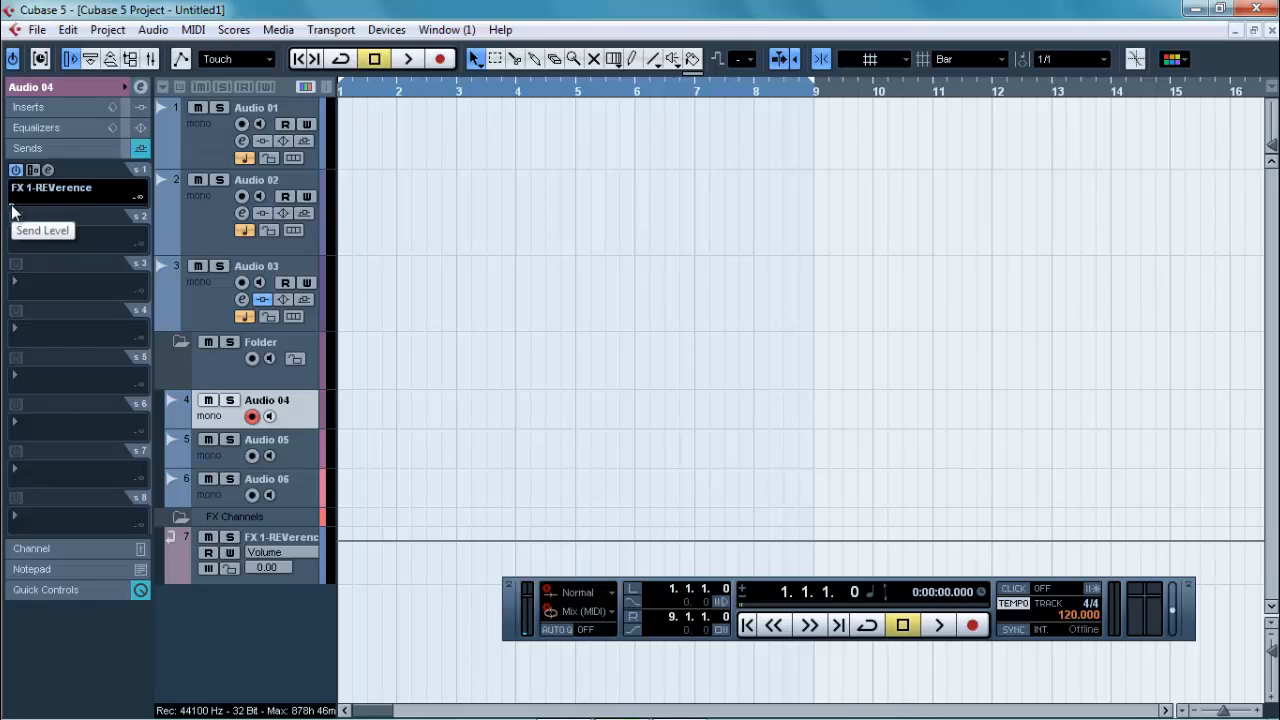
# Step: Raise Audio 04's FX 1-REVerence send level to about -1.37 and lower it again
pyautogui.moveTo(12, 207); pyautogui.dragTo(87, 209)
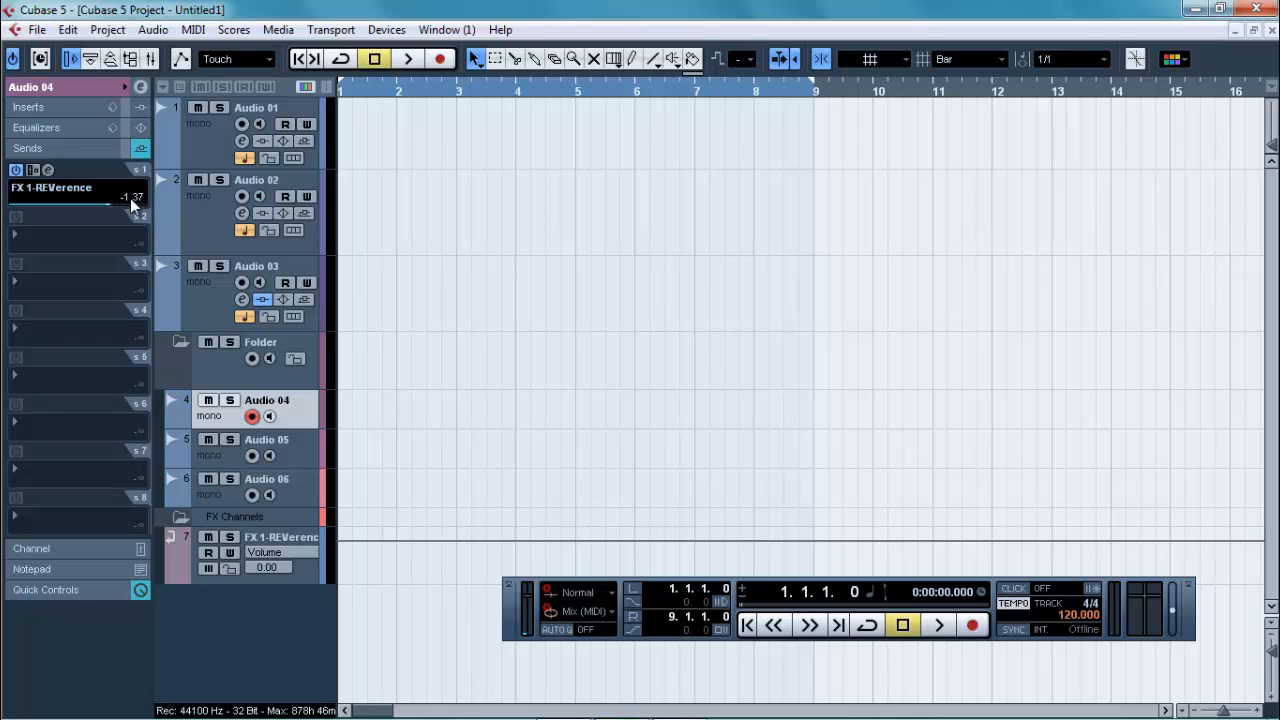
pyautogui.doubleClick(131, 197)
pyautogui.moveTo(110, 208); pyautogui.dragTo(92, 202)
pyautogui.moveTo(92, 201)
pyautogui.mouseDown()
pyautogui.moveTo(16, 206)
pyautogui.moveTo(72, 207)
pyautogui.mouseUp()
# Step: Add a mono FX channel track using the Chorus modulation effect
pyautogui.rightClick(236, 622)
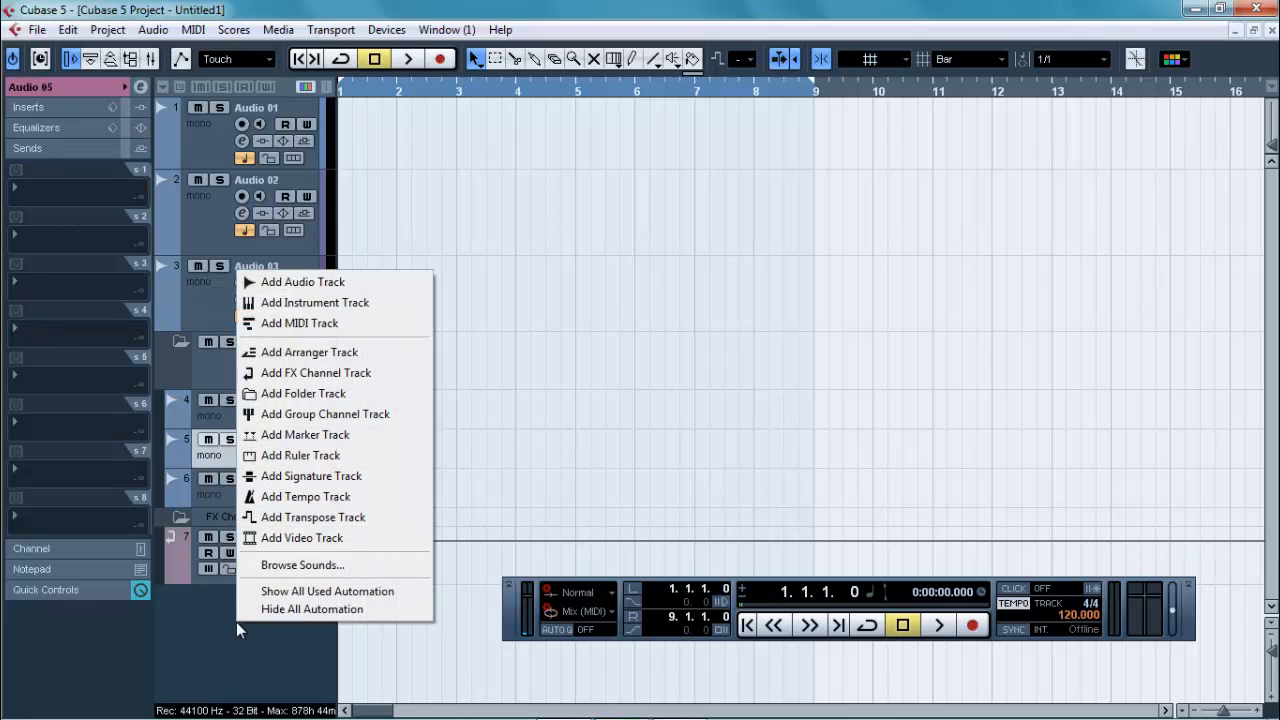
pyautogui.click(357, 373)
pyautogui.click(566, 362)
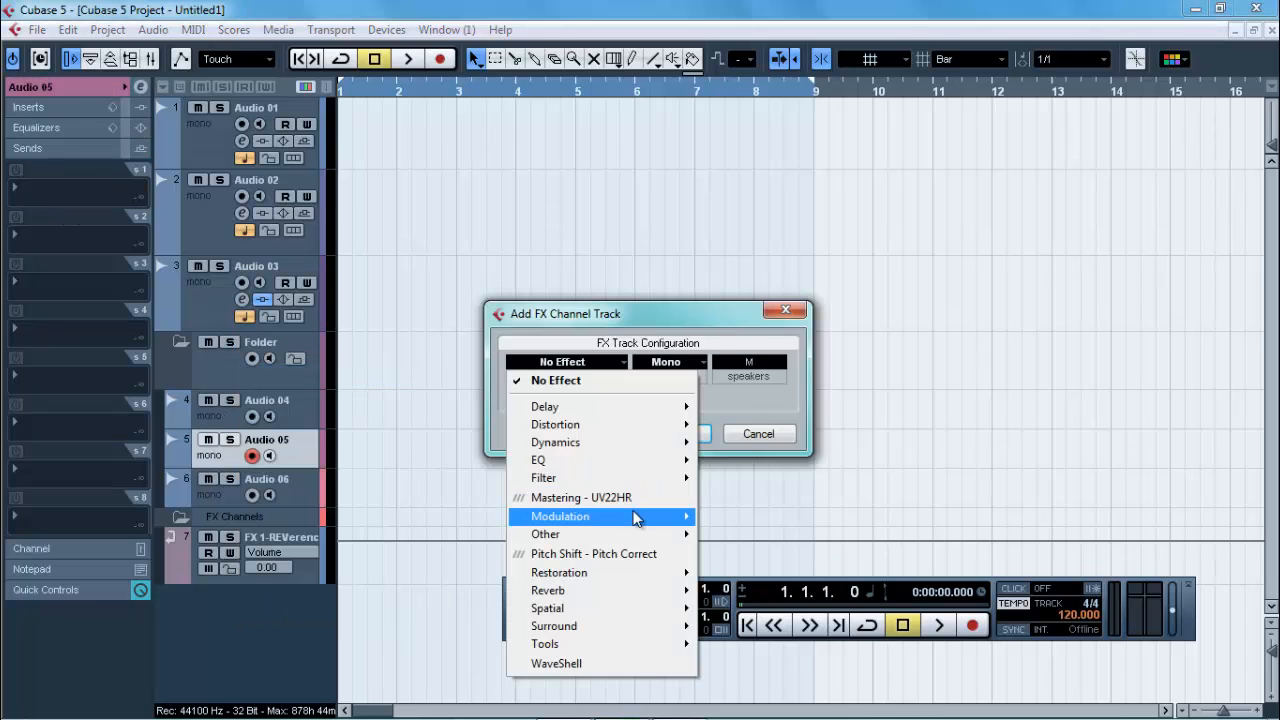
pyautogui.moveTo(655, 516)
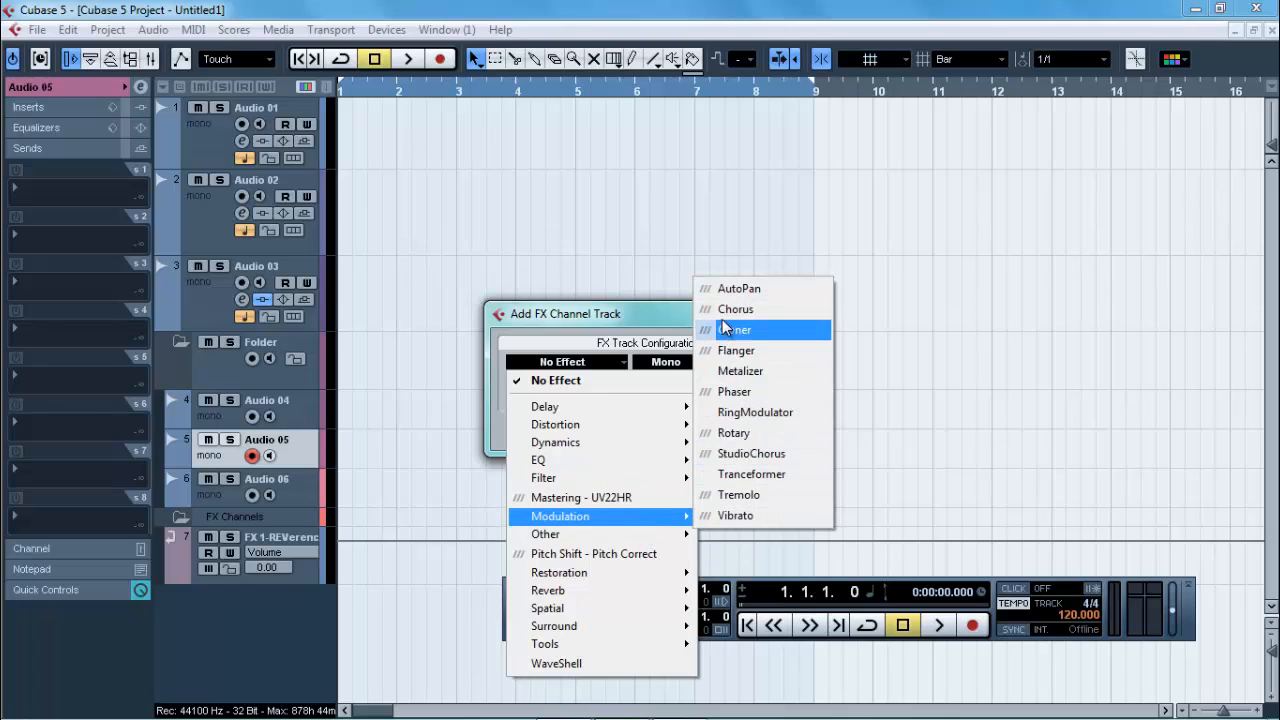
pyautogui.click(723, 317)
pyautogui.click(666, 433)
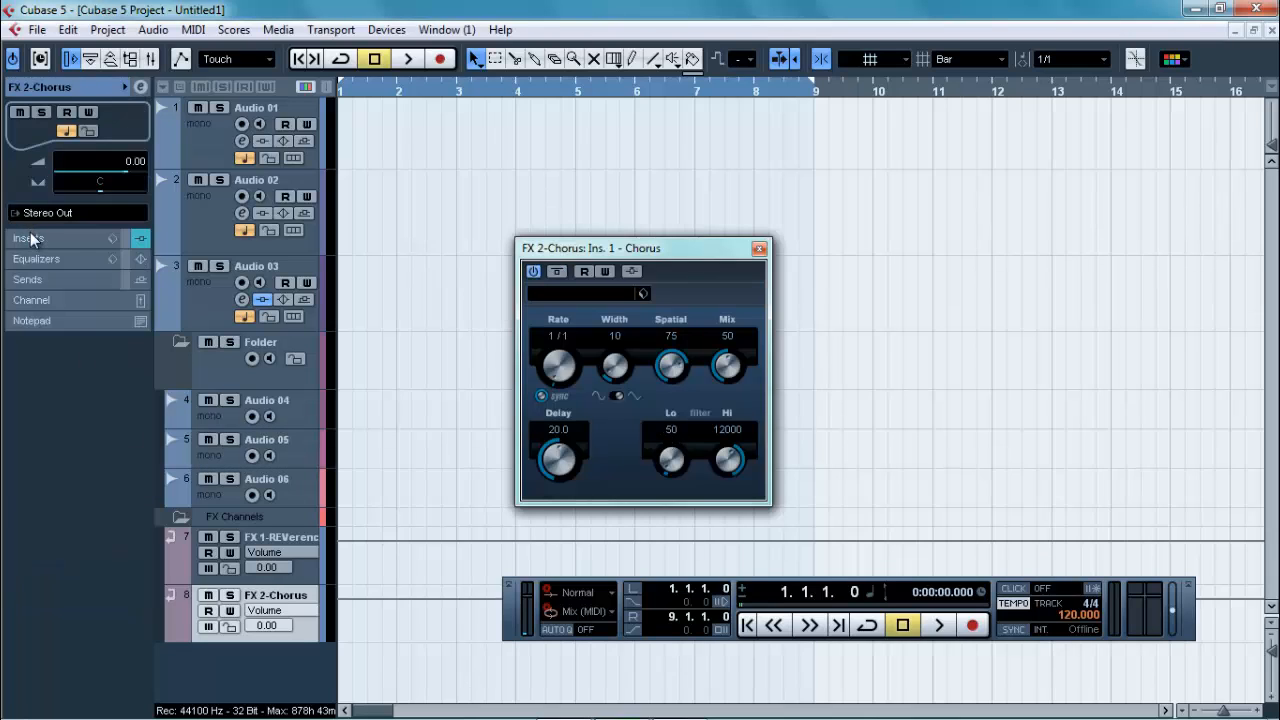
# Step: Route Audio 04's second send to FX 2-Chorus and activate that send
pyautogui.click(214, 424)
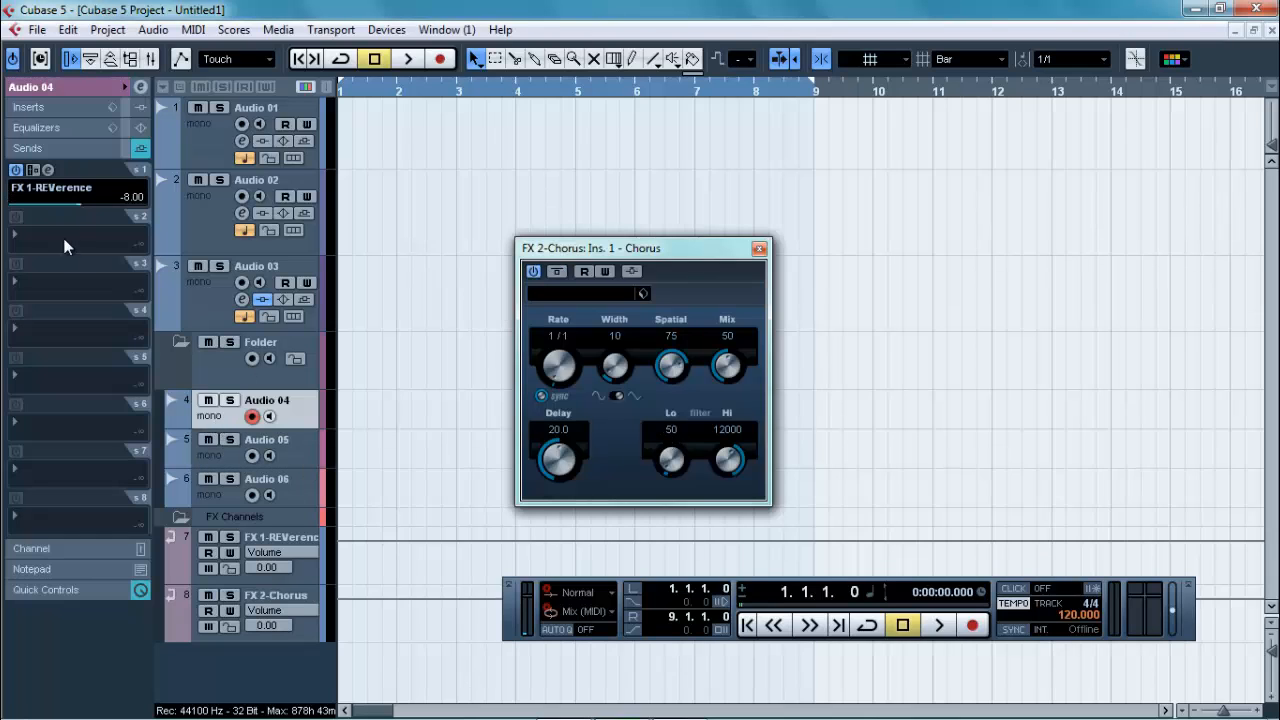
pyautogui.click(66, 246)
pyautogui.click(91, 308)
pyautogui.click(16, 216)
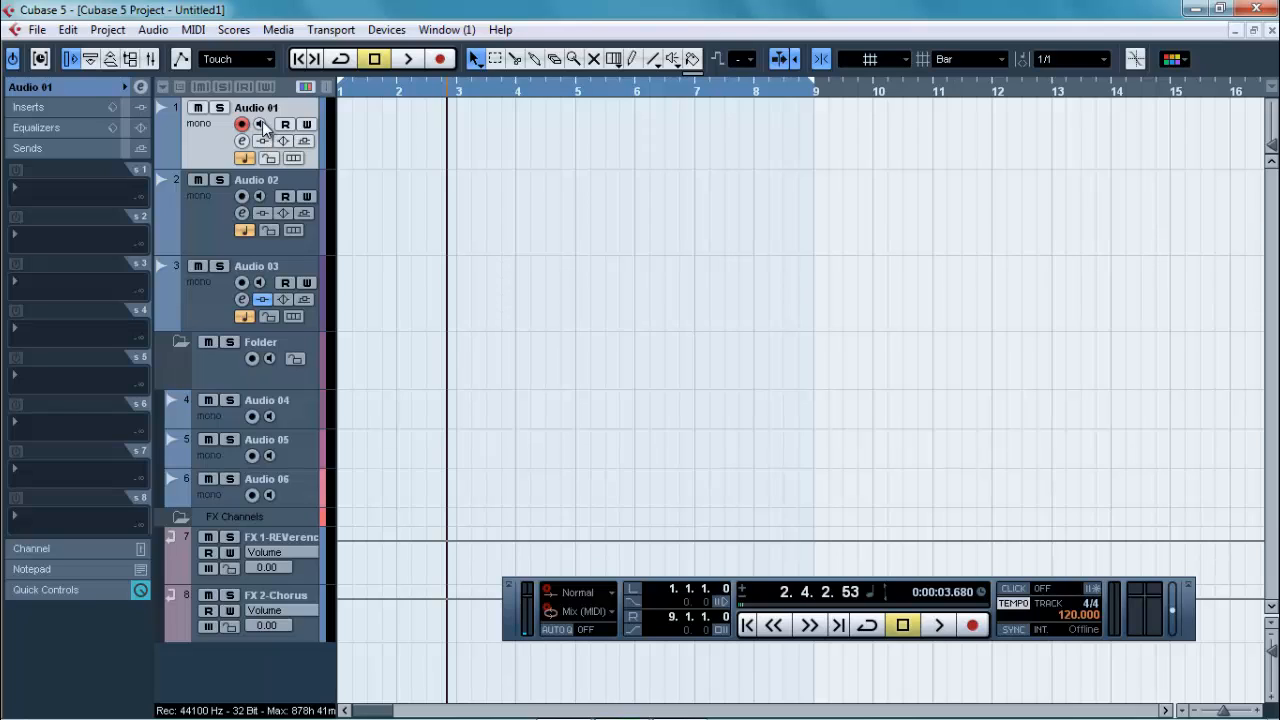
# Step: Toggle input monitoring on Audio 01 and briefly start and stop the transport
pyautogui.click(261, 123)
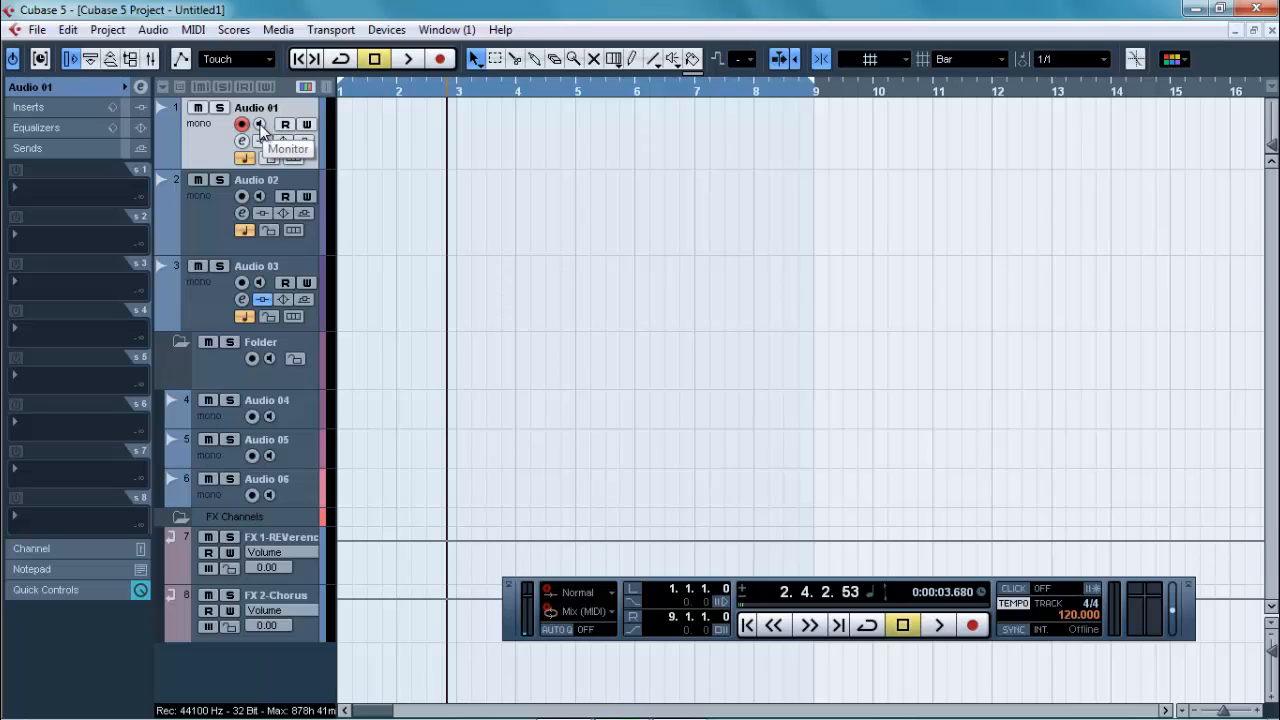
pyautogui.click(260, 124)
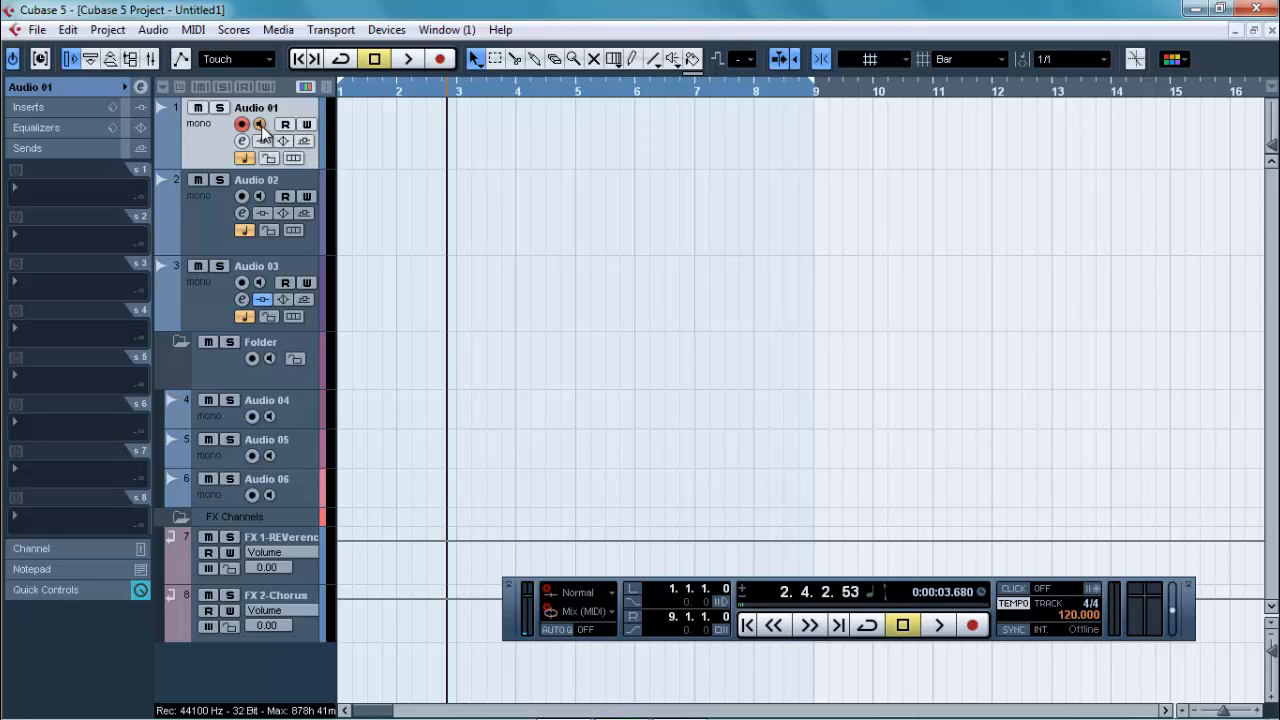
pyautogui.press('space')
pyautogui.press('space')
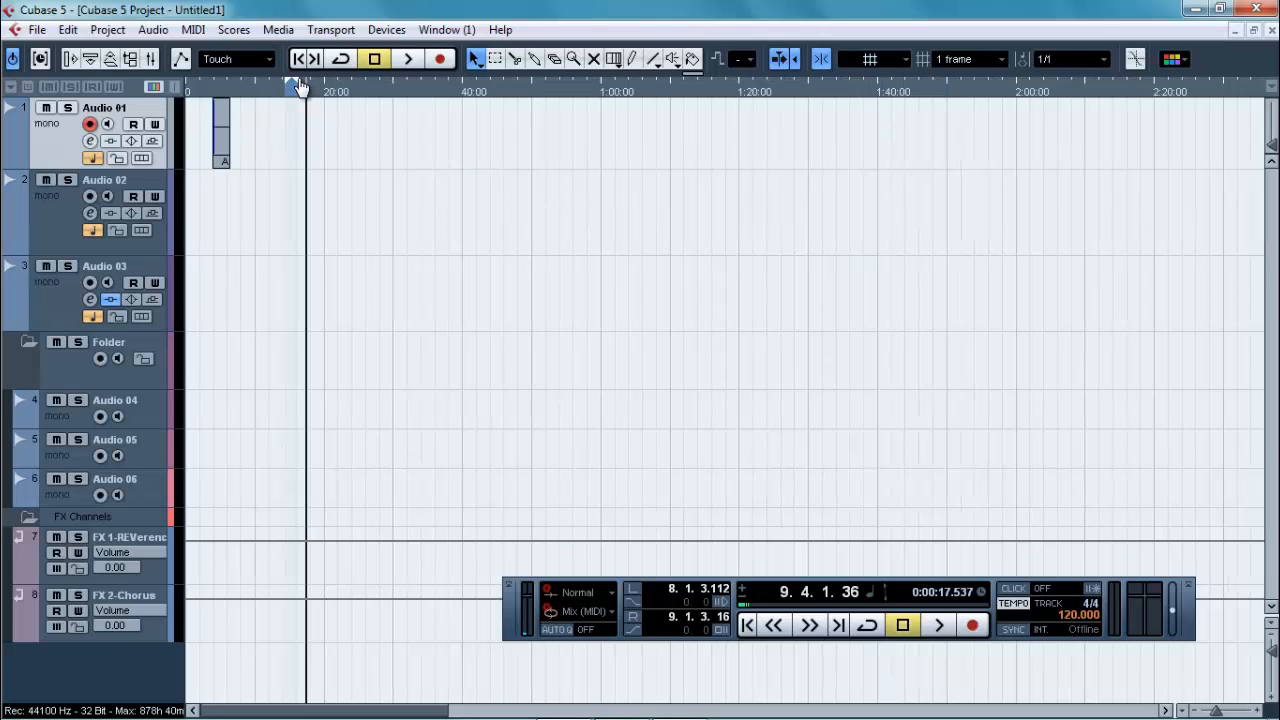
# Step: Move both locators to the project start and mark a new range from 11.4.3.48 to 21.3.2.72 on the ruler
pyautogui.moveTo(300, 88); pyautogui.dragTo(38, 106)
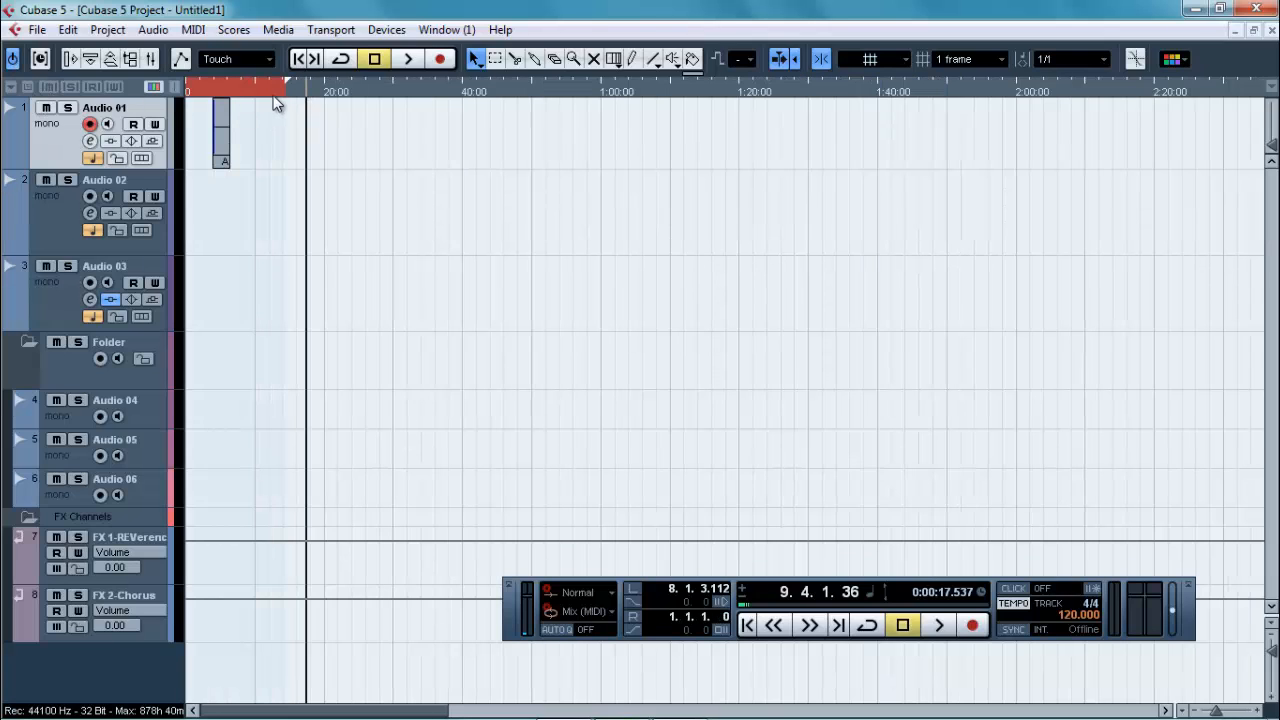
pyautogui.moveTo(289, 85); pyautogui.dragTo(5, 102)
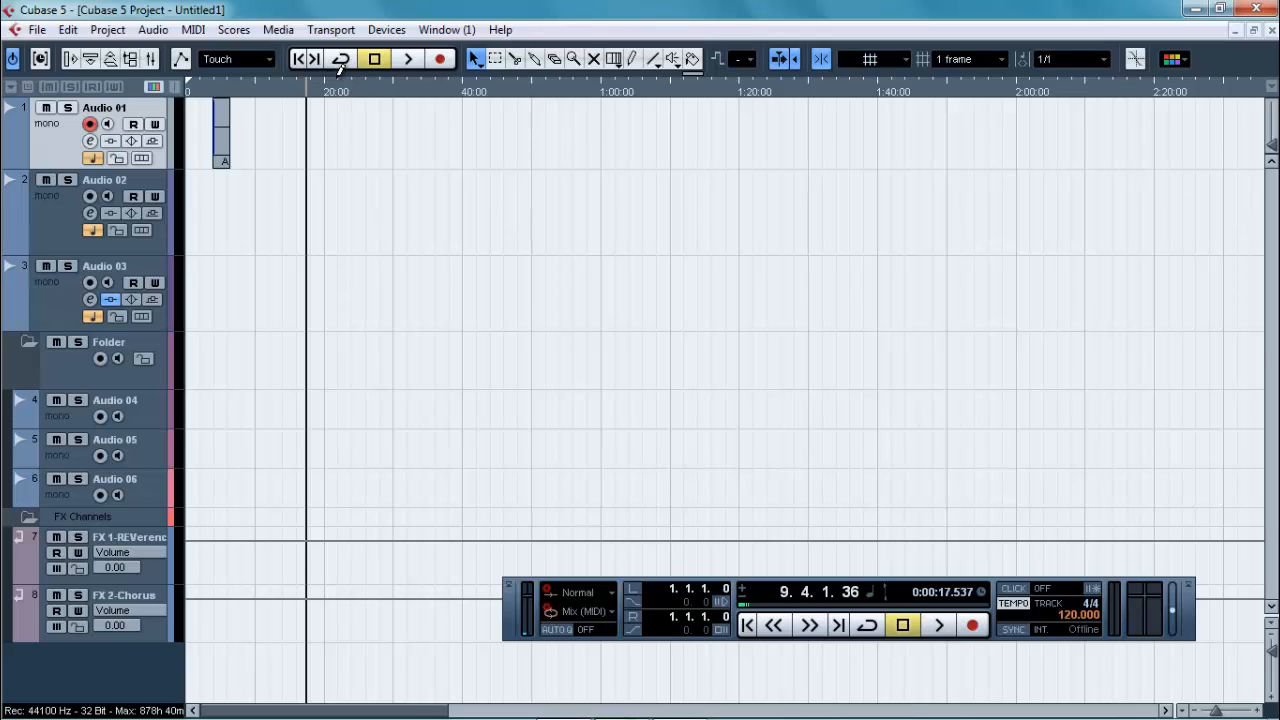
pyautogui.click(337, 80)
pyautogui.moveTo(342, 88); pyautogui.dragTo(466, 92)
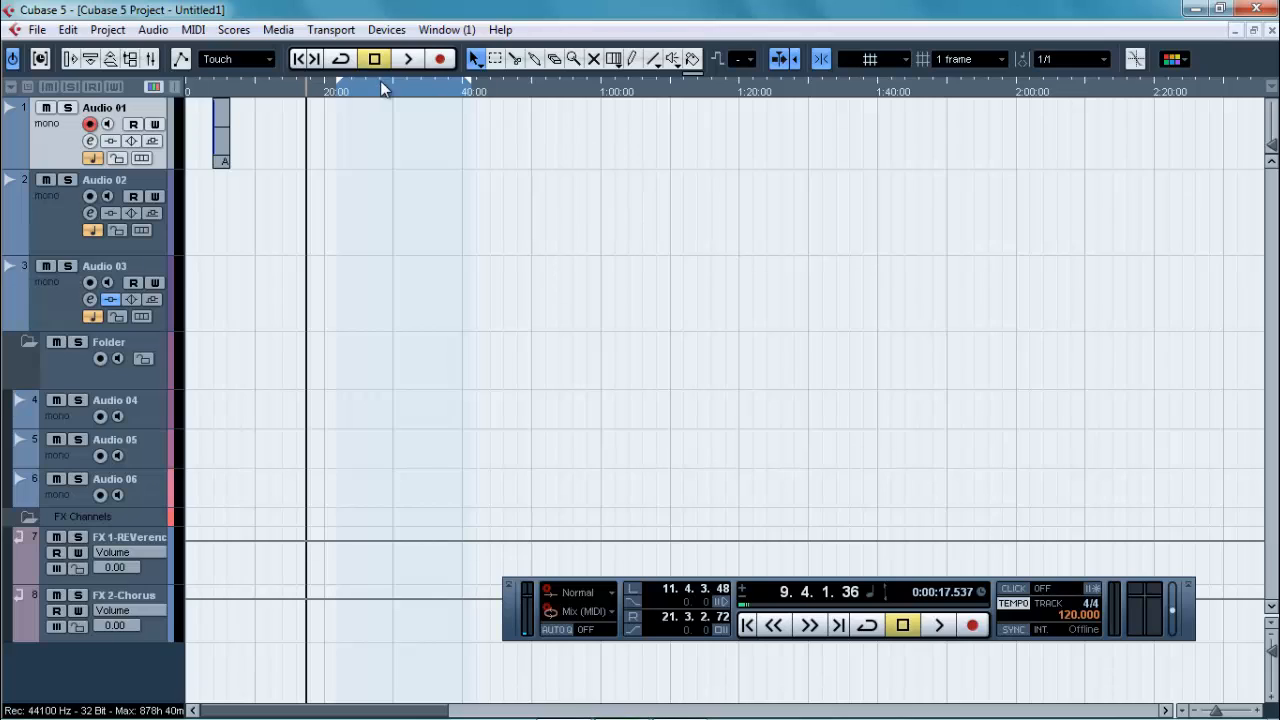
# Step: Set the left locator to 1.1.1.0 and the right locator to about 43.3.2.104
pyautogui.moveTo(310, 86); pyautogui.dragTo(186, 86)
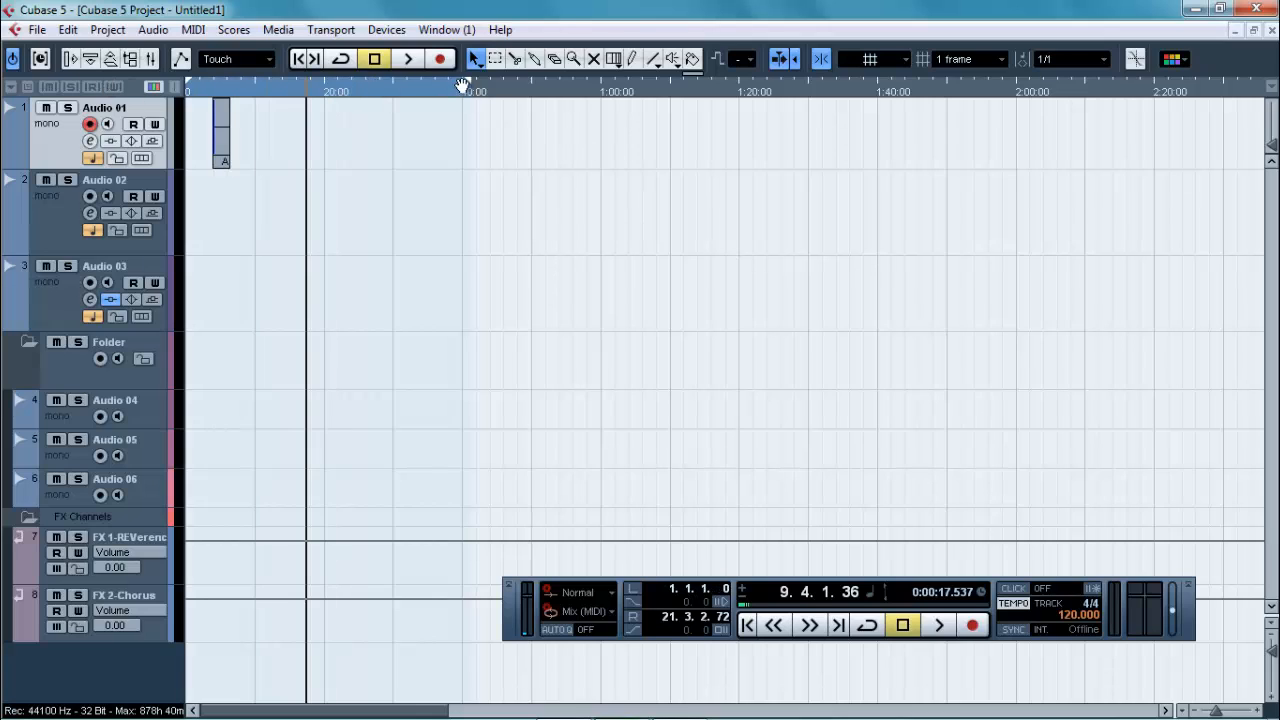
pyautogui.moveTo(470, 88); pyautogui.dragTo(363, 123)
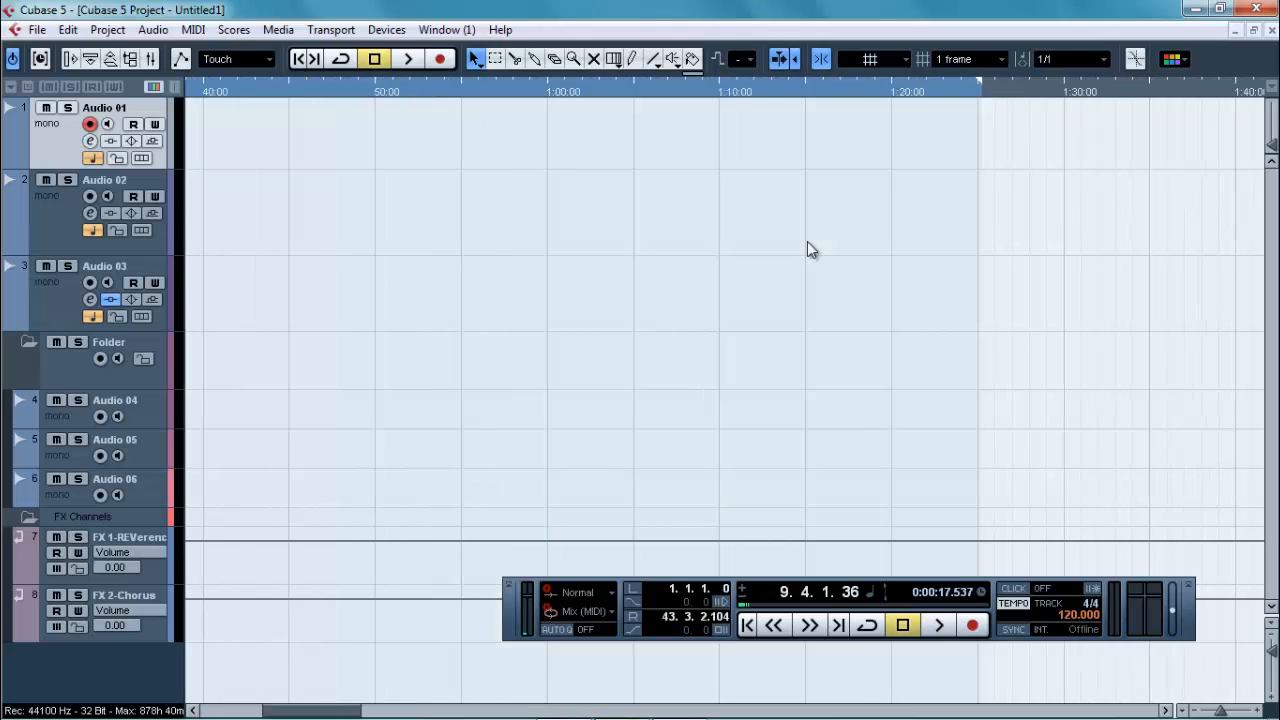
pyautogui.press('g')
pyautogui.press('g')
pyautogui.press('g')
pyautogui.press('g')
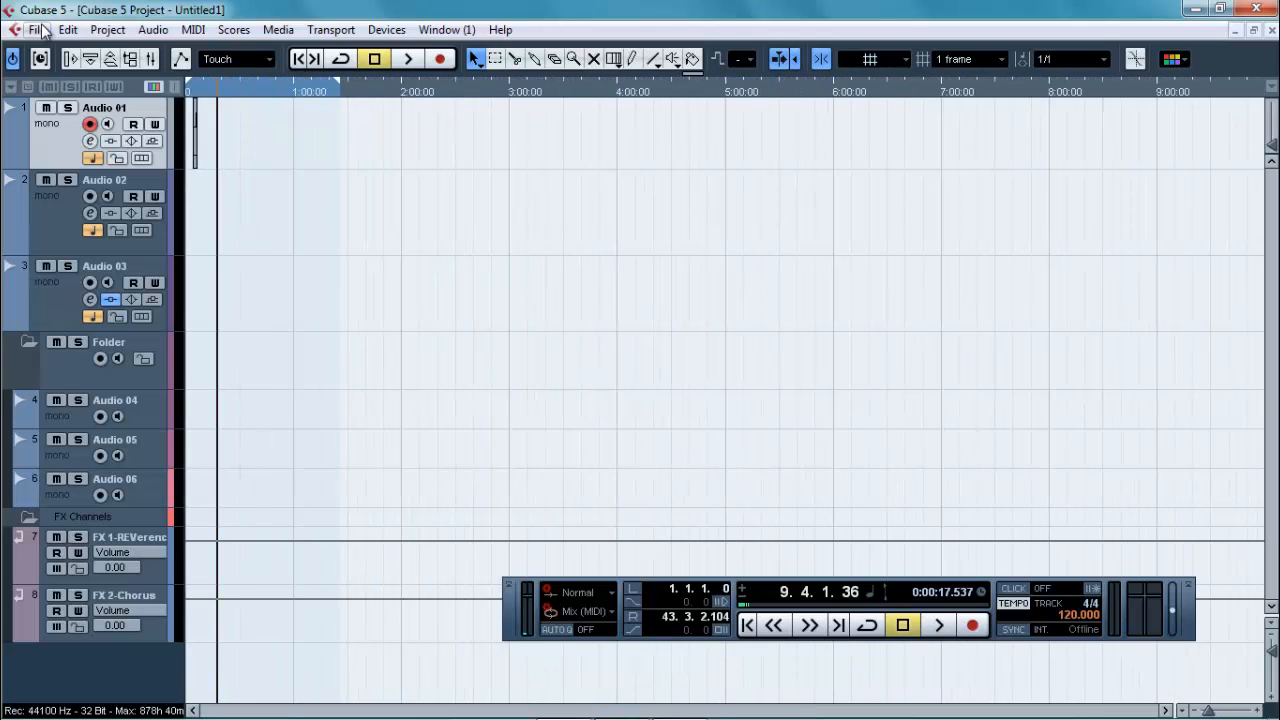
# Step: Open the audio mixdown export settings and reposition the dialog so all its options are accessible
pyautogui.click(37, 29)
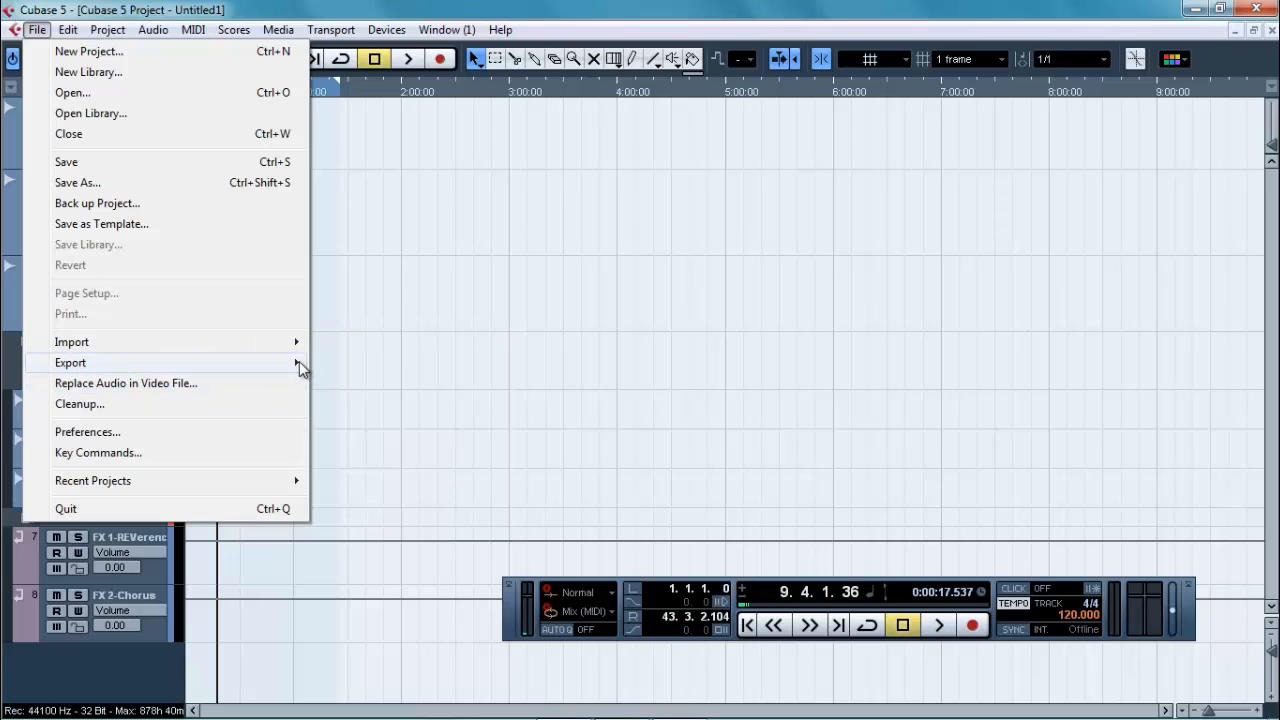
pyautogui.moveTo(299, 361)
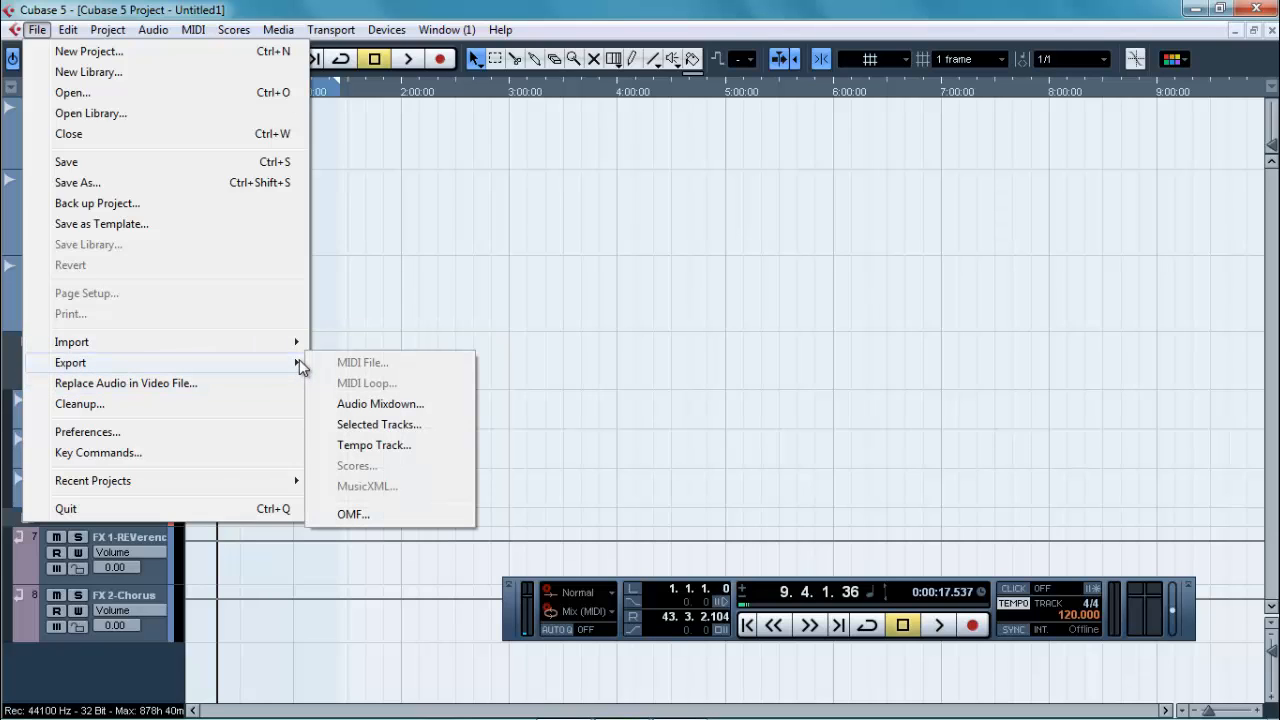
pyautogui.click(363, 406)
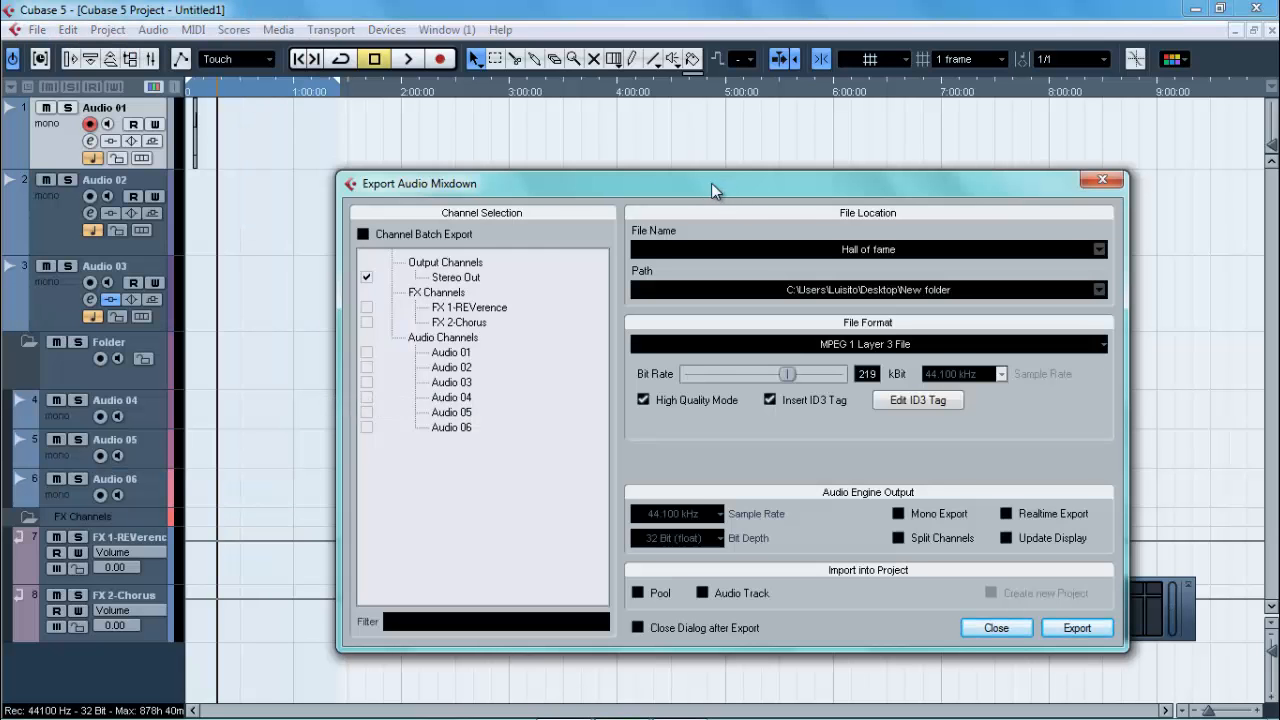
pyautogui.moveTo(711, 183); pyautogui.dragTo(318, 216)
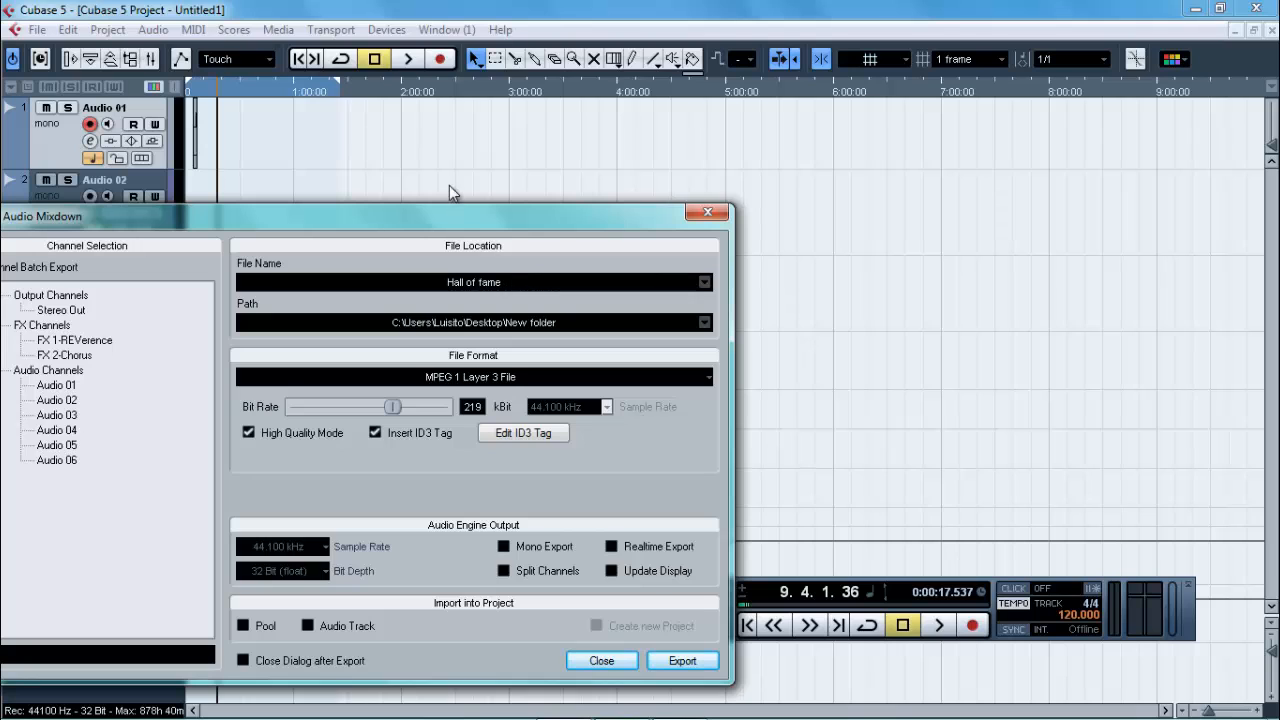
pyautogui.moveTo(478, 214); pyautogui.dragTo(733, 97)
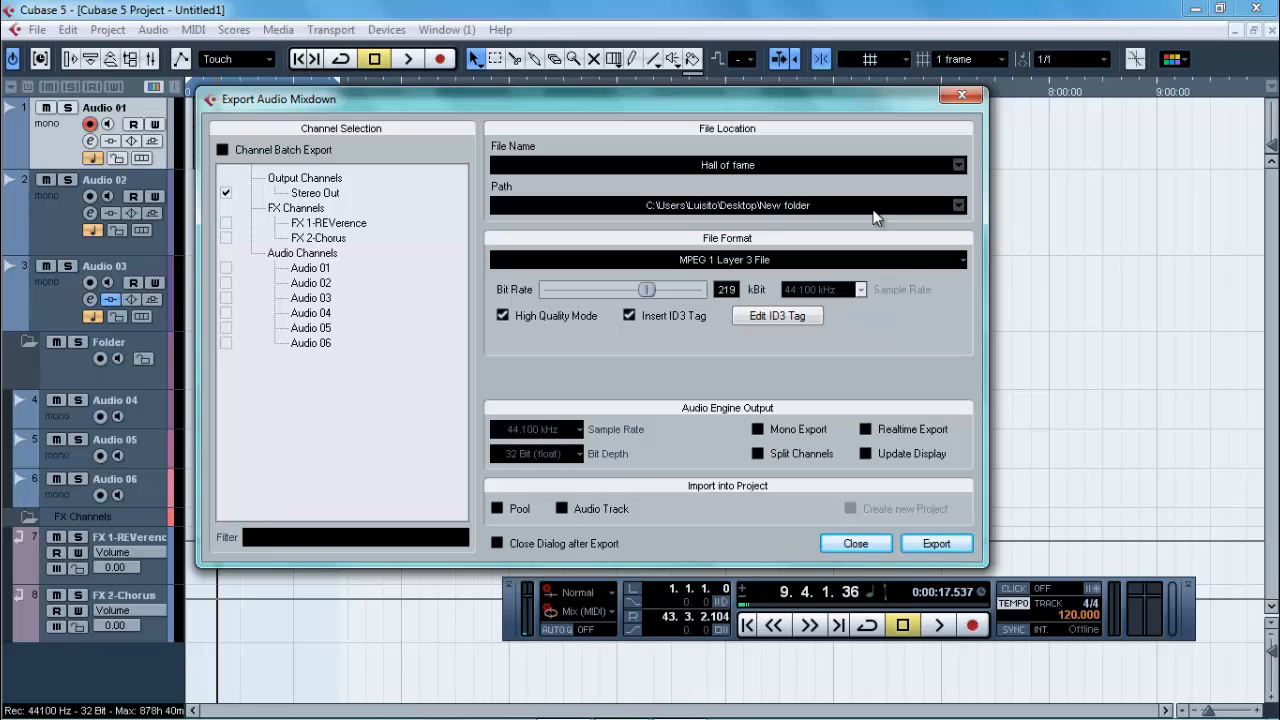
# Step: Examine the available file formats for the mixdown export, keeping MPEG 1 Layer 3 File
pyautogui.click(762, 264)
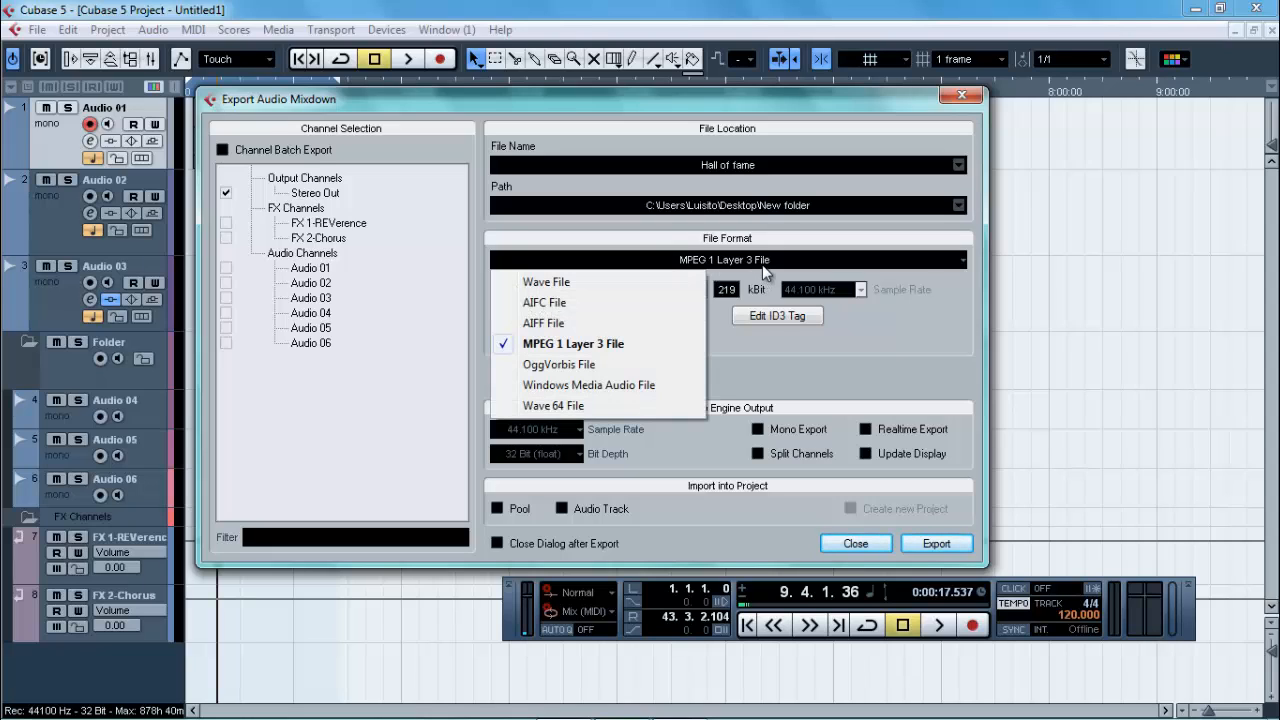
pyautogui.click(676, 264)
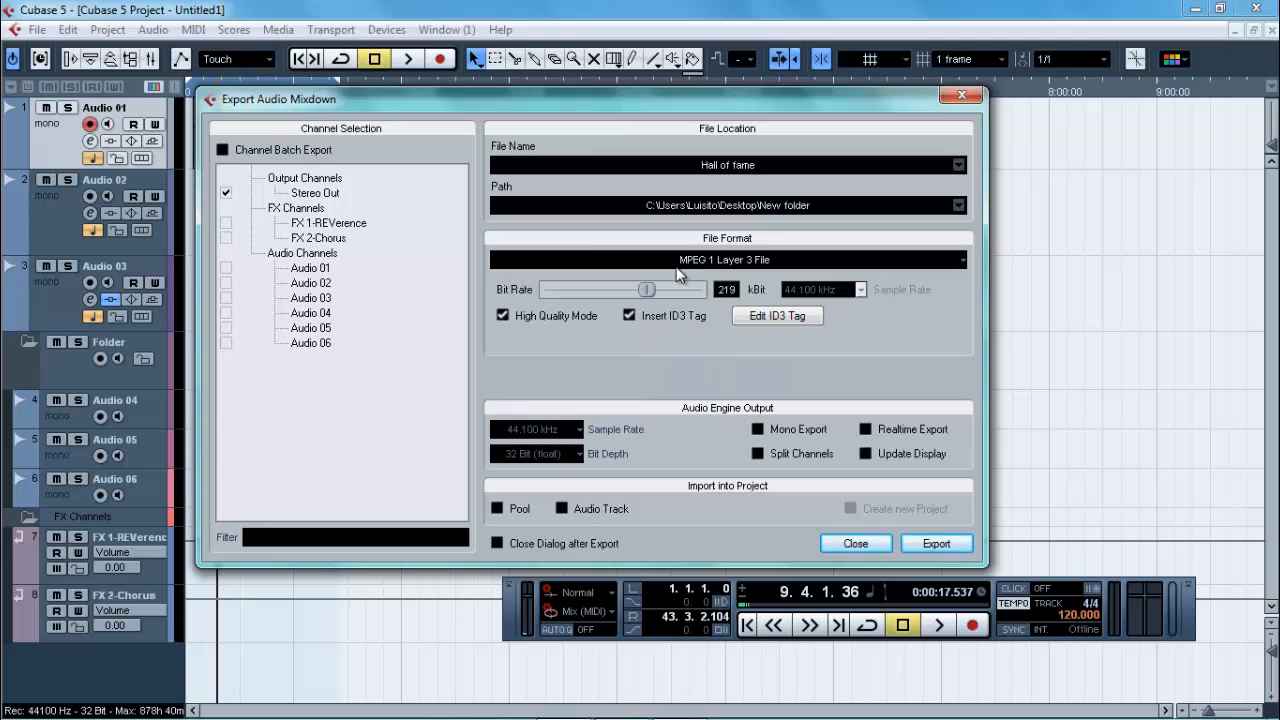
pyautogui.click(676, 264)
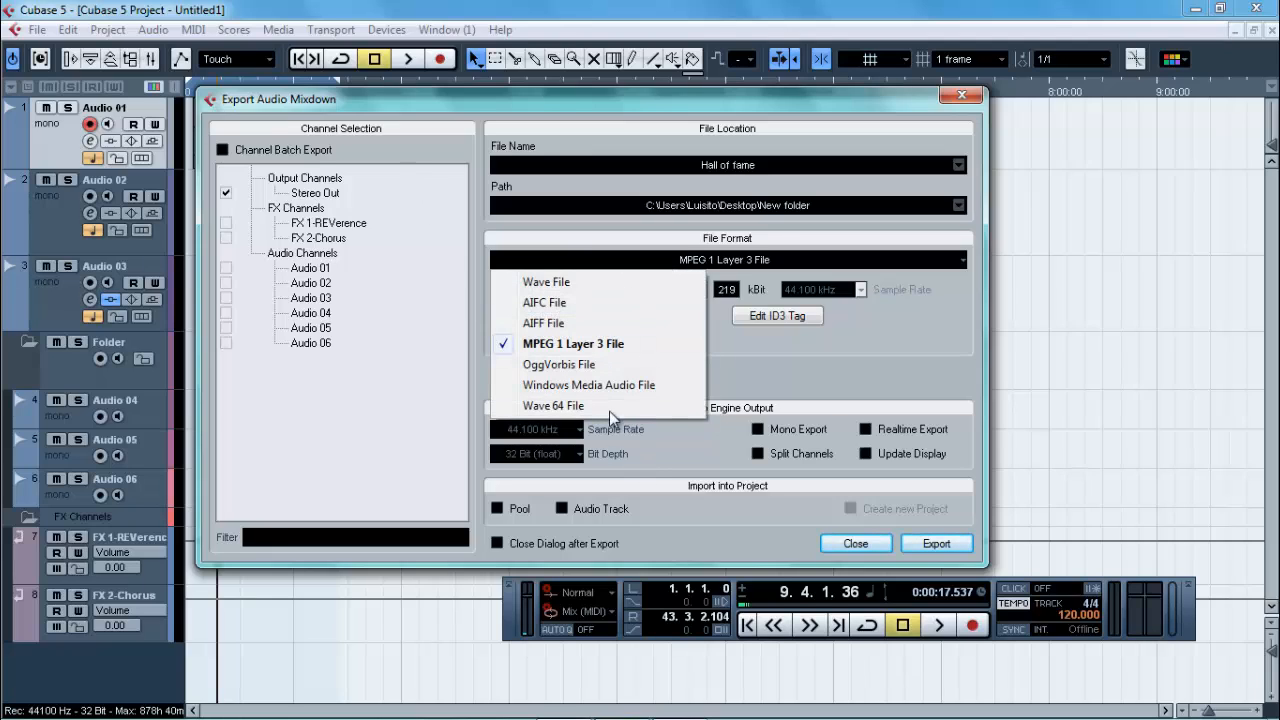
pyautogui.click(833, 392)
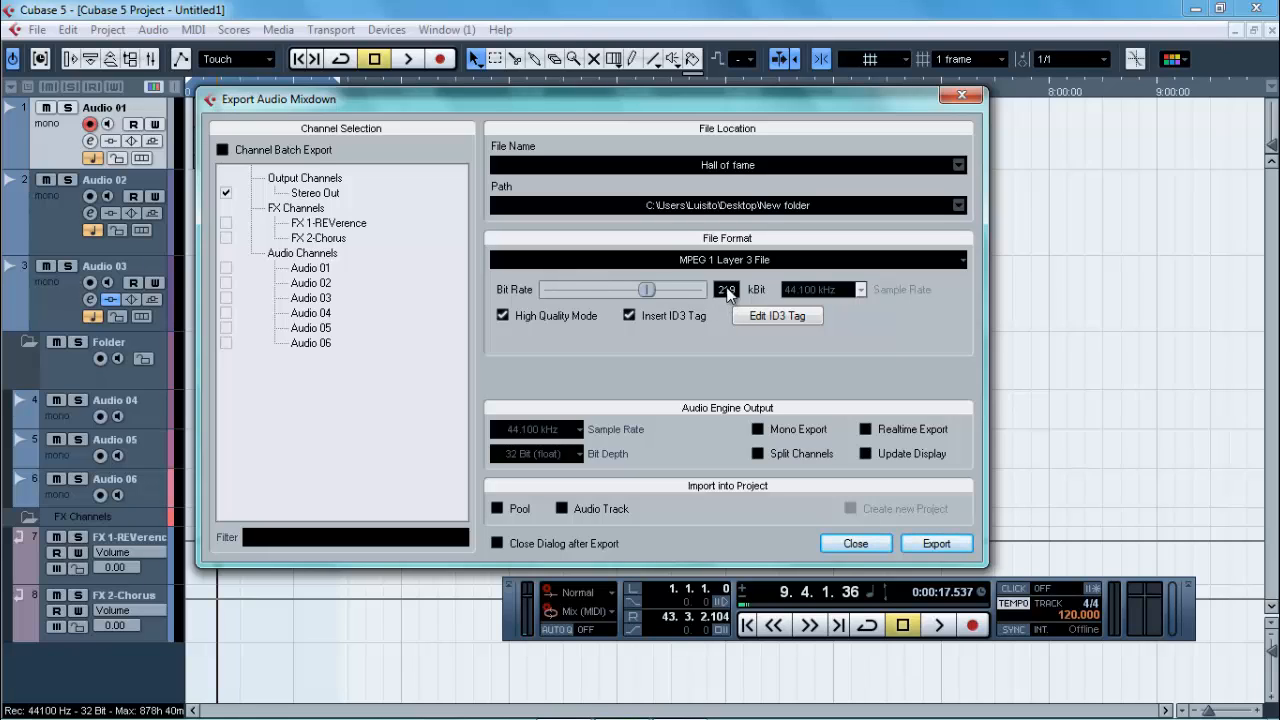
# Step: Vary the mixdown's MP3 bit rate and set it back to 219 kBit
pyautogui.moveTo(649, 292); pyautogui.dragTo(825, 372)
pyautogui.moveTo(670, 294); pyautogui.dragTo(640, 288)
pyautogui.doubleClick(728, 291)
pyautogui.write('219')
pyautogui.press('Return')
# Step: Toggle High Quality Mode and Insert ID3 Tag off and on again, and view the ID3 tag editor
pyautogui.click(502, 315)
pyautogui.click(503, 315)
pyautogui.click(627, 315)
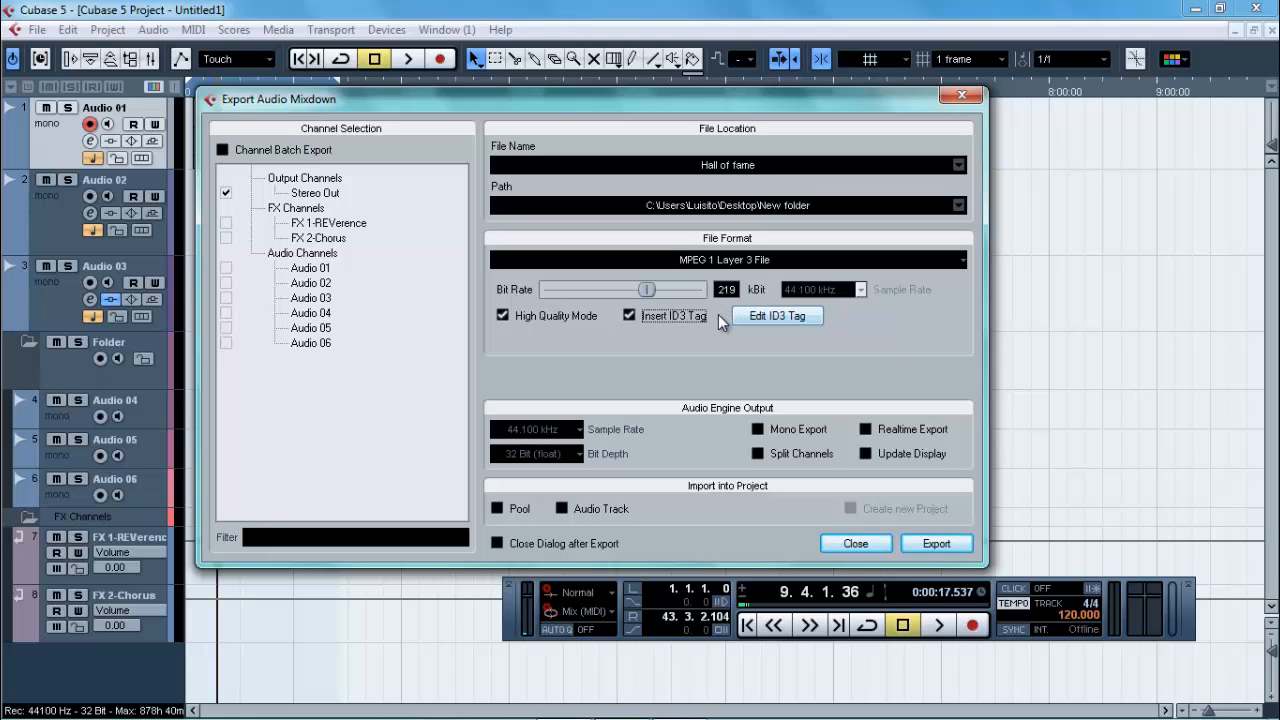
pyautogui.click(628, 315)
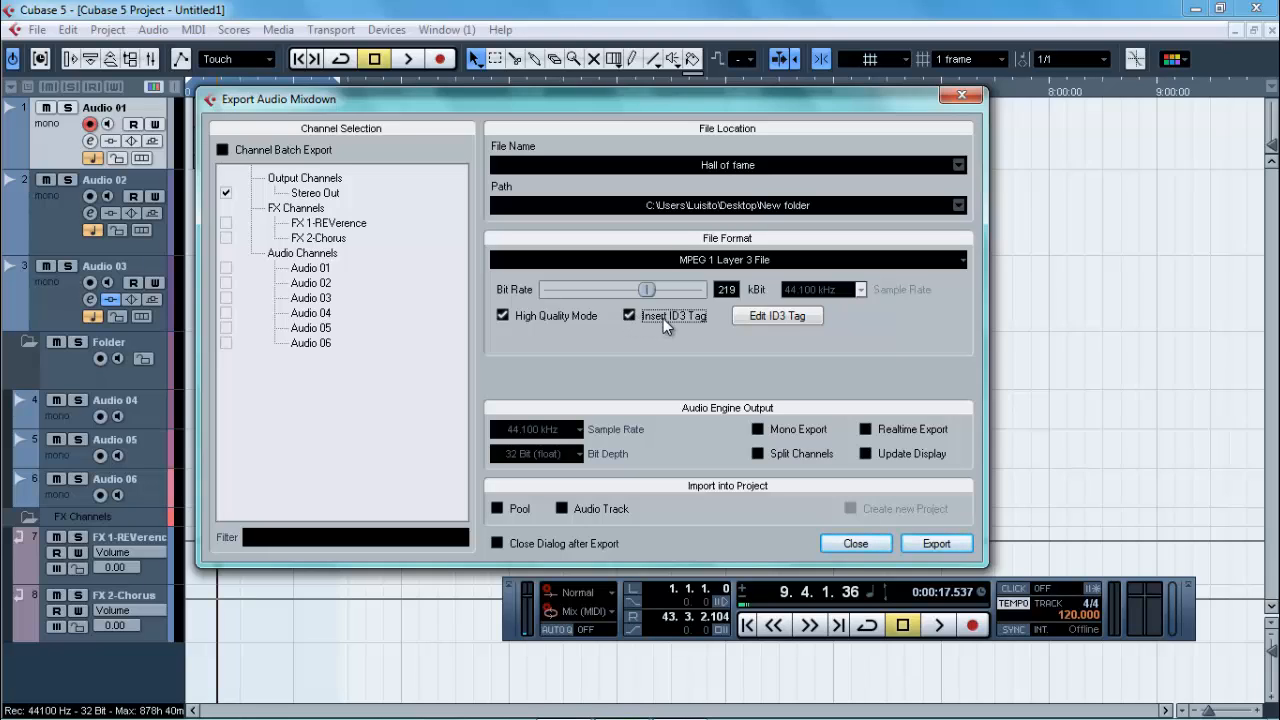
pyautogui.click(787, 320)
pyautogui.click(815, 114)
# Step: Try to export the mixdown as Hall of fame.mp3, cancel at the overwrite prompt and close the export dialog
pyautogui.click(948, 550)
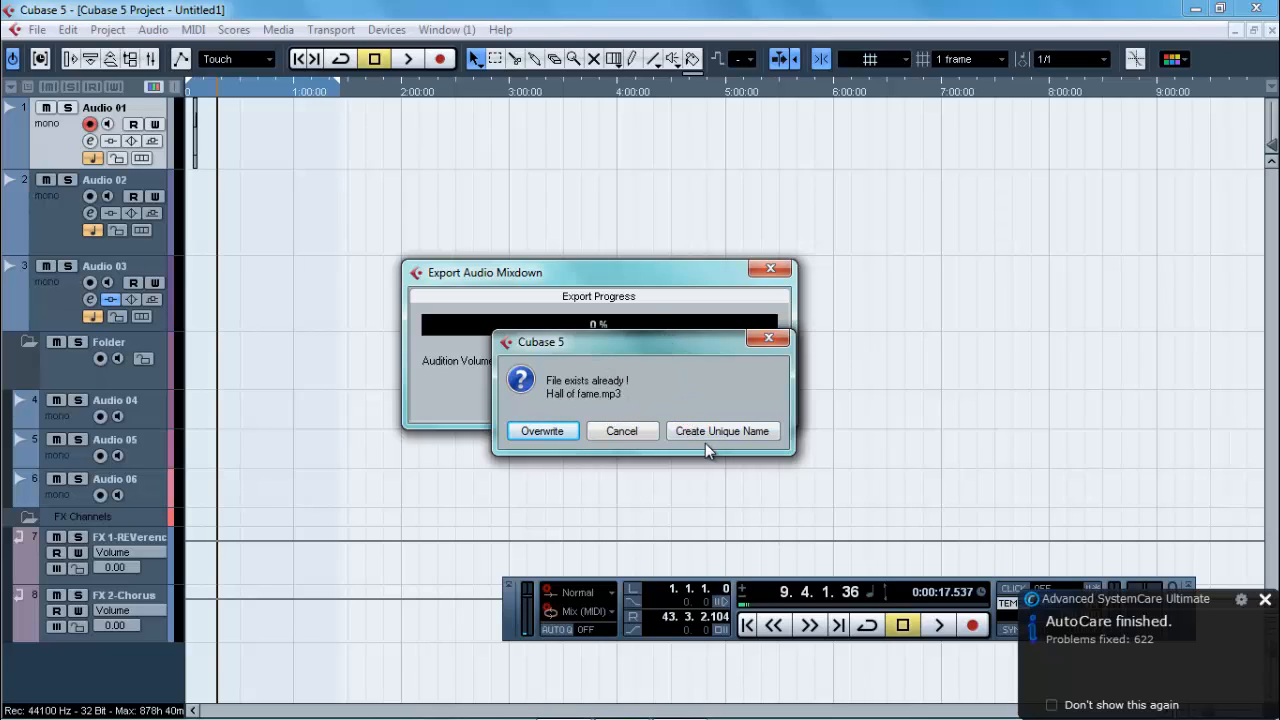
pyautogui.click(622, 431)
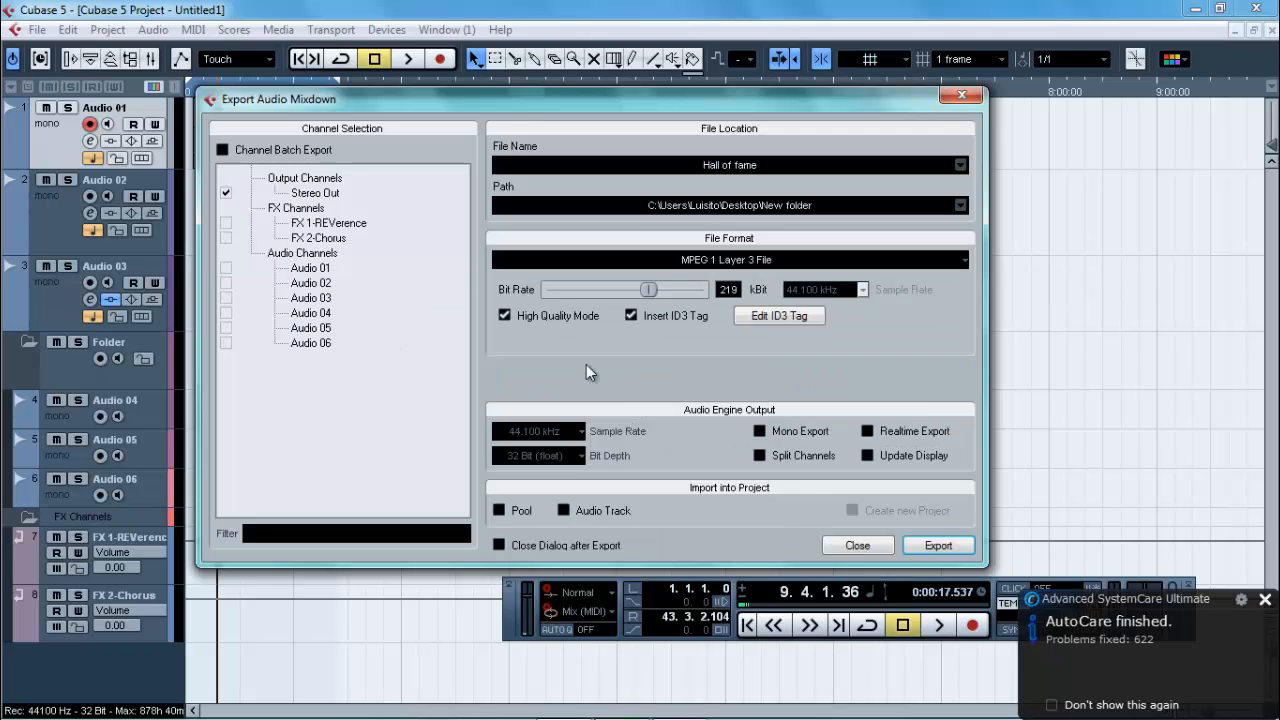
pyautogui.click(960, 96)
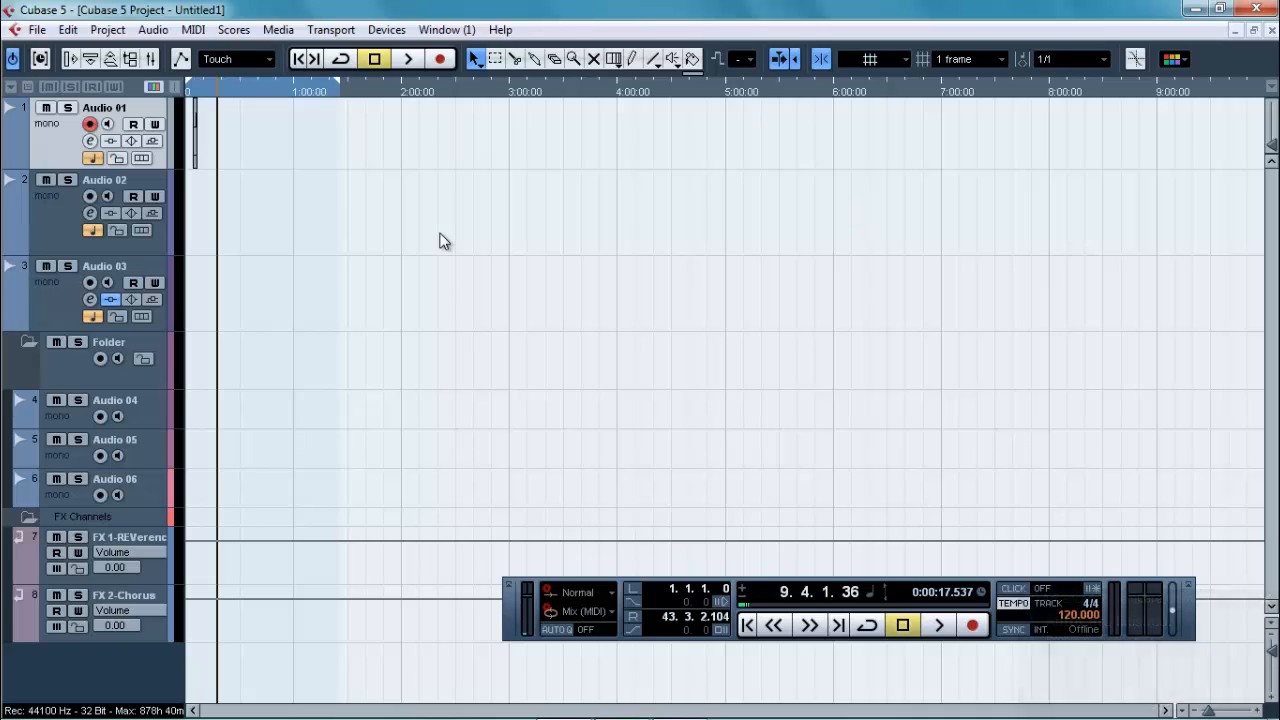